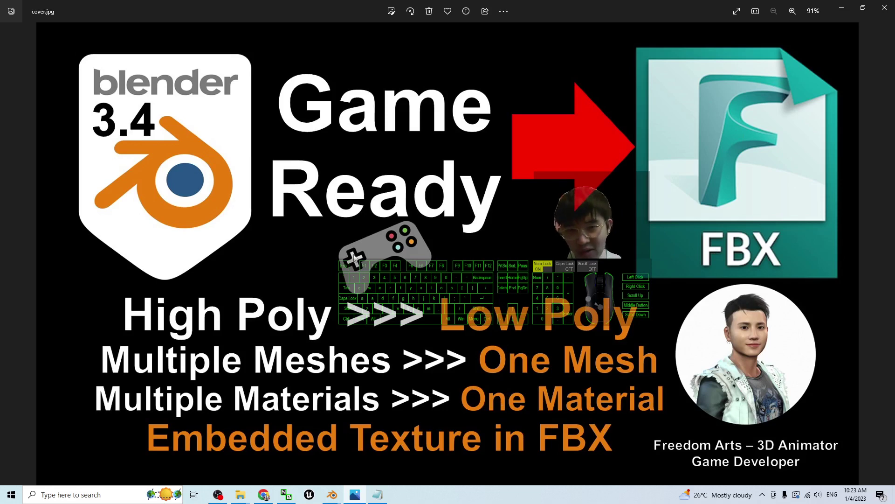
Minimize the cover image and compare the single low-poly moon mesh with the building meshes of moon01.blend by selecting them
{"action": "left_click", "coordinate": [845, 8]}
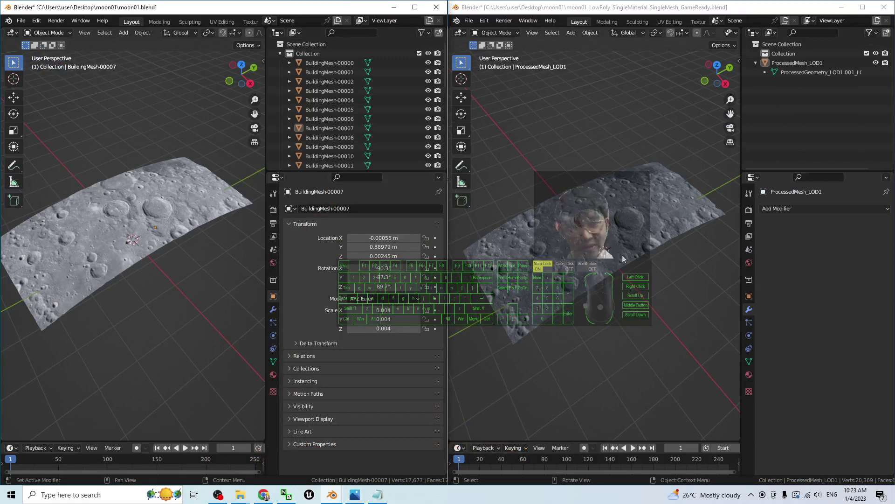
{"action": "left_click", "coordinate": [676, 201]}
{"action": "left_click", "coordinate": [154, 239]}
{"action": "left_click", "coordinate": [178, 187]}
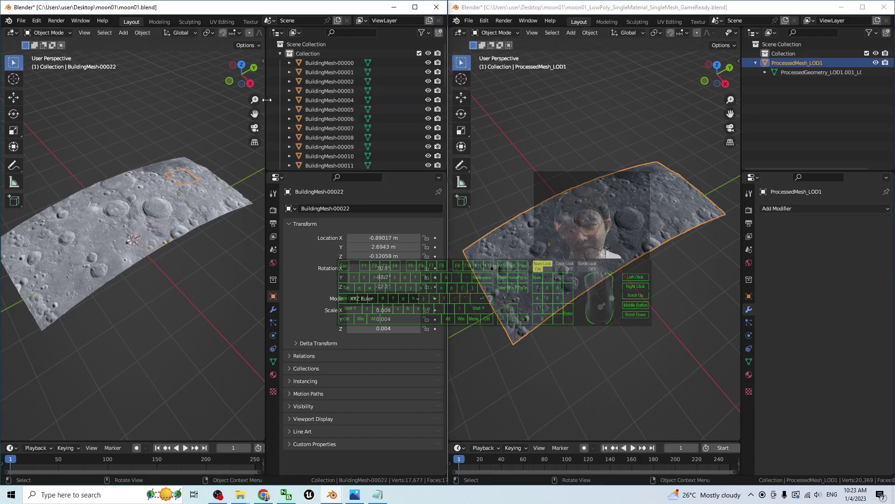
{"action": "left_click_drag", "start_coordinate": [233, 155], "coordinate": [71, 274]}
{"action": "left_click", "coordinate": [98, 149]}
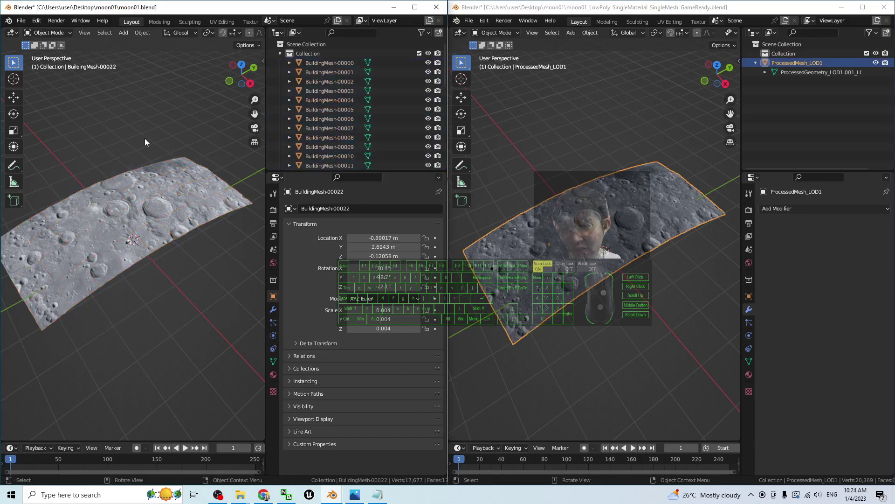
{"action": "left_click_drag", "start_coordinate": [247, 154], "coordinate": [95, 300]}
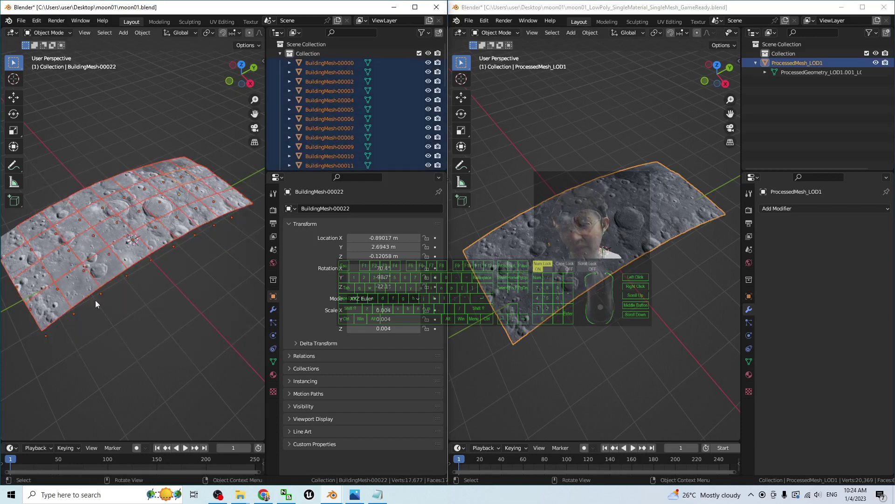
Inspect the separate pieces of the moon01 scene by selecting BuildingMesh-00000, 00001, 00002, 00004 and 00006 one at a time, plus all together
{"action": "left_click", "coordinate": [321, 62]}
{"action": "left_click", "coordinate": [321, 73]}
{"action": "left_click", "coordinate": [321, 81]}
{"action": "left_click", "coordinate": [322, 100]}
{"action": "left_click", "coordinate": [321, 119]}
{"action": "left_click_drag", "start_coordinate": [241, 153], "coordinate": [116, 297]}
{"action": "left_click", "coordinate": [142, 291]}
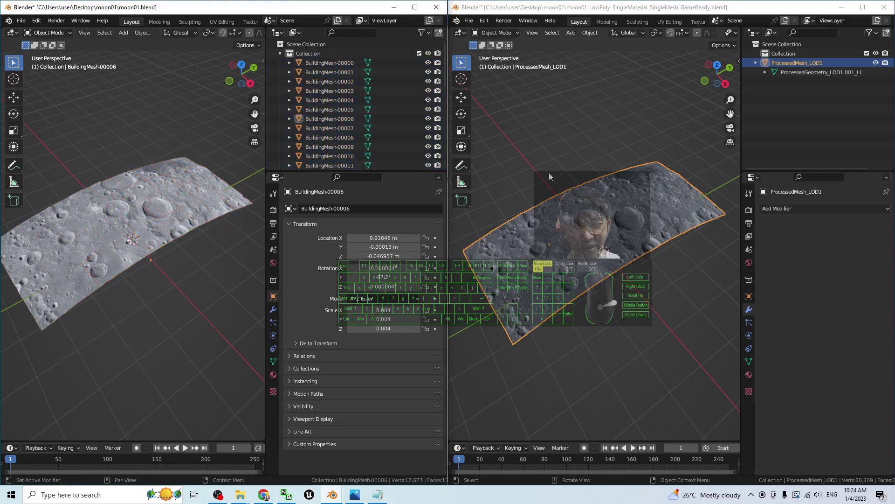
Compare the single mesh in the low-poly file with the multi-mesh moon01 surface, box-selecting all building meshes and clearing the selection
{"action": "left_click", "coordinate": [534, 108]}
{"action": "left_click_drag", "start_coordinate": [178, 136], "coordinate": [110, 302]}
{"action": "left_click", "coordinate": [102, 318]}
{"action": "left_click", "coordinate": [556, 222]}
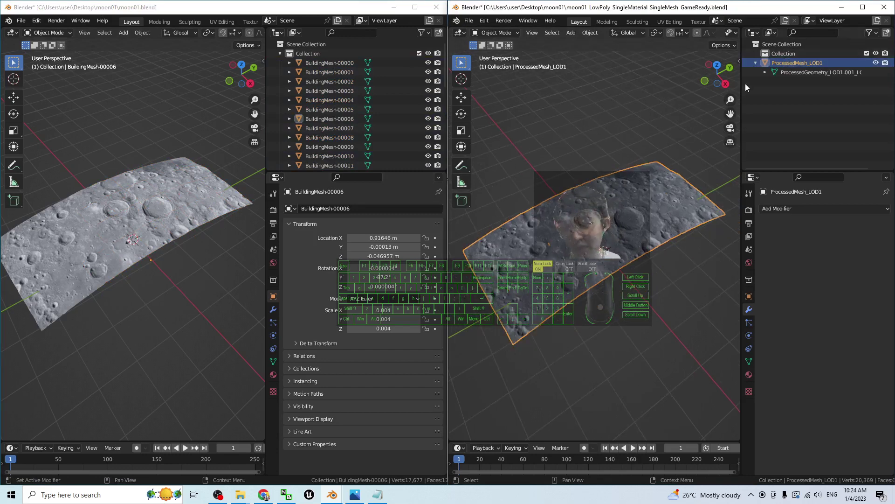
{"action": "left_click", "coordinate": [135, 129]}
{"action": "left_click_drag", "start_coordinate": [228, 139], "coordinate": [75, 321]}
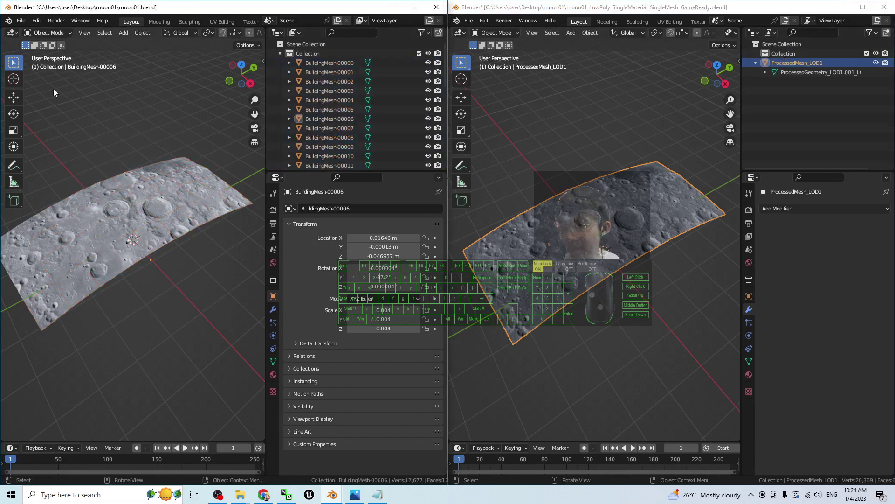
{"action": "left_click_drag", "start_coordinate": [40, 136], "coordinate": [193, 305]}
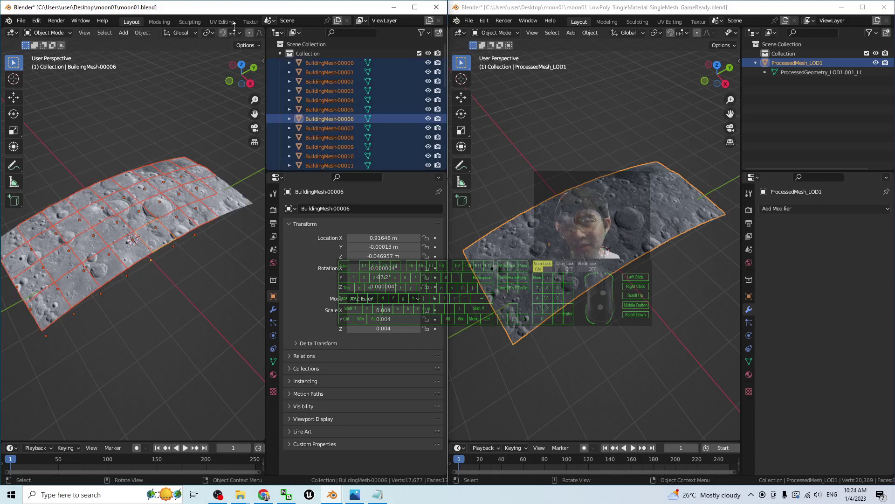
{"action": "left_click", "coordinate": [153, 215]}
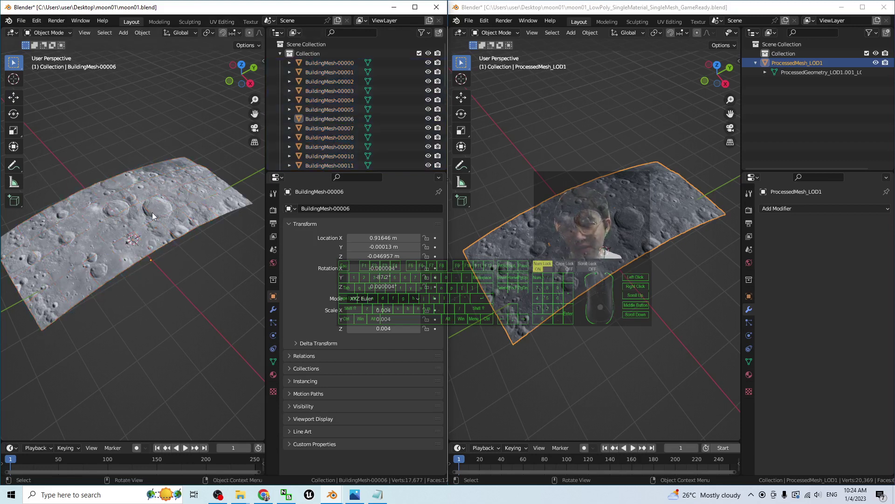
Display moon01-00009-texture.png in a widened UV editor in moon01's UV Editing workspace and look through the list of textures
{"action": "left_click", "coordinate": [222, 22]}
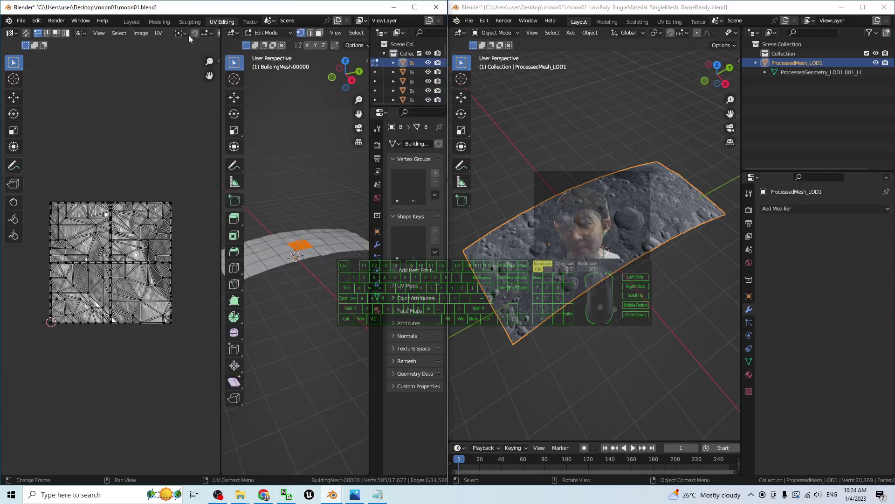
{"action": "left_click_drag", "start_coordinate": [222, 127], "coordinate": [264, 127]}
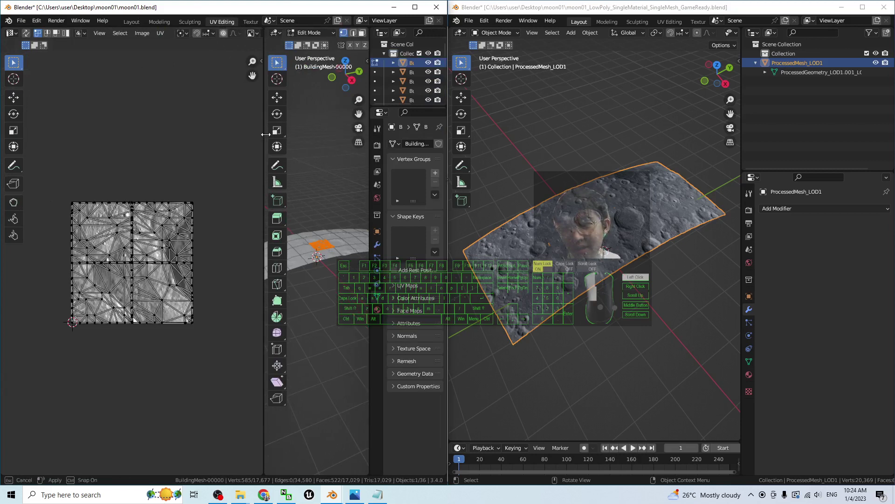
{"action": "left_click", "coordinate": [252, 33]}
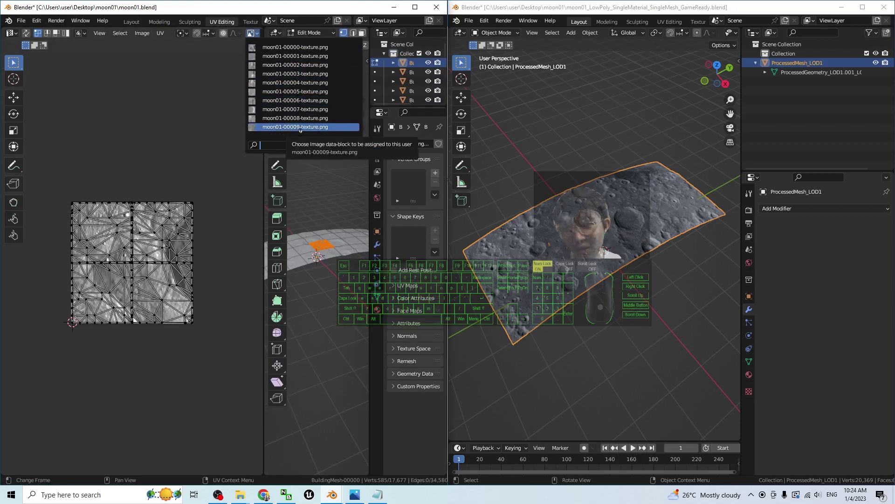
{"action": "left_click", "coordinate": [252, 34]}
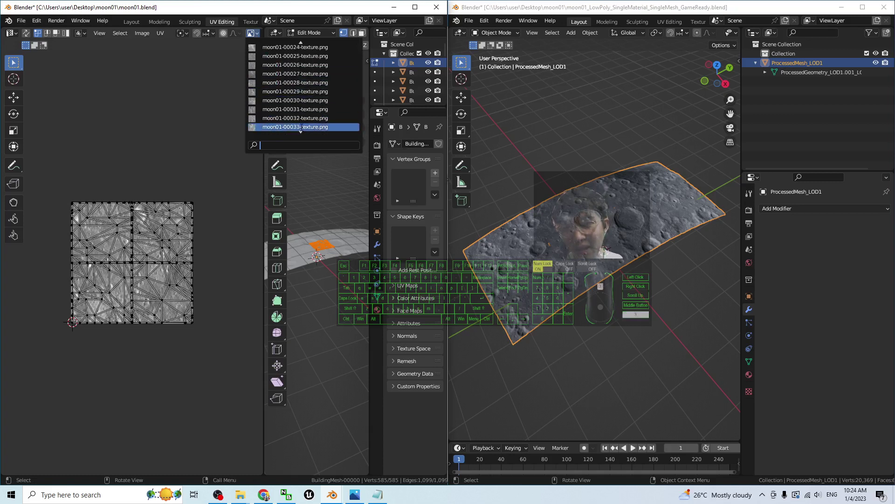
{"action": "scroll", "coordinate": [300, 122], "scroll_direction": "down", "scroll_amount": 3}
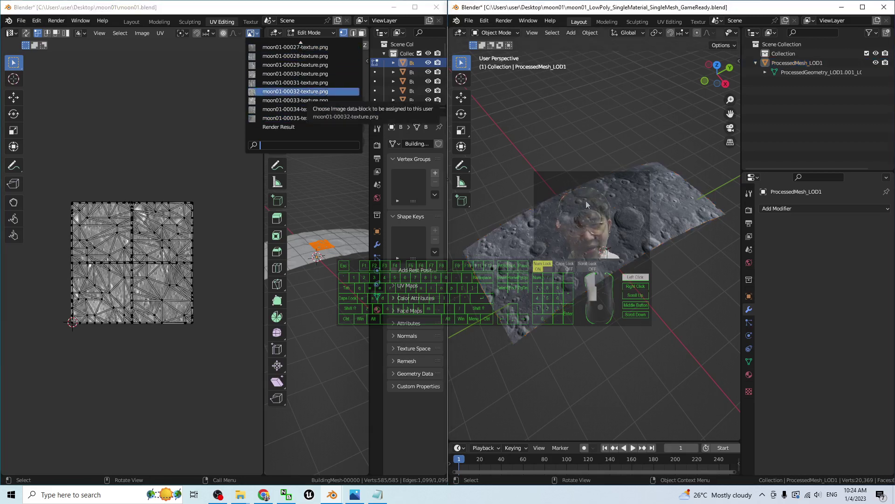
Open the low-poly file's UV Editing workspace with a widened UV editor and select the entire UV layout over Basecolor_001
{"action": "left_click", "coordinate": [666, 22]}
{"action": "left_click_drag", "start_coordinate": [635, 119], "coordinate": [752, 119]}
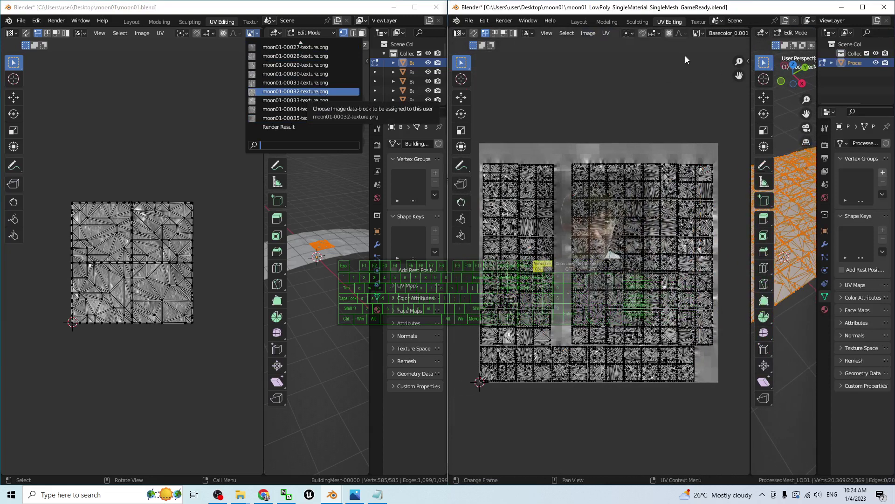
{"action": "left_click", "coordinate": [697, 33]}
{"action": "left_click_drag", "start_coordinate": [731, 138], "coordinate": [447, 424]}
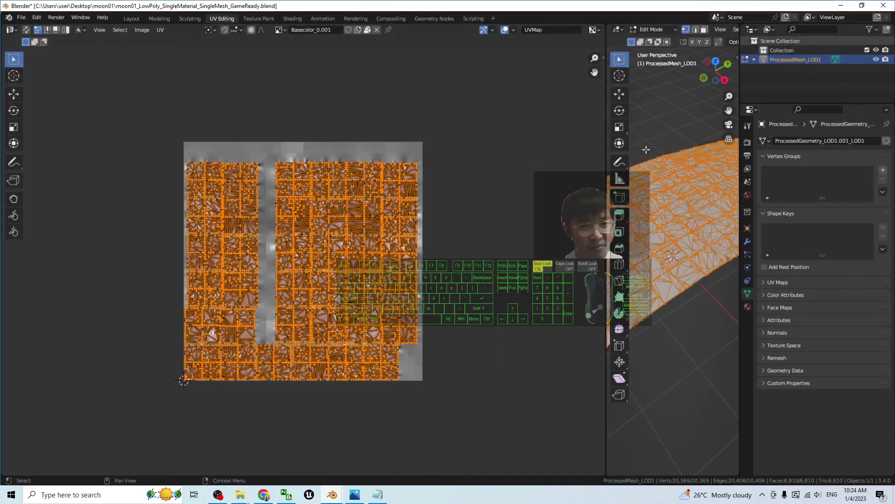
{"action": "left_click", "coordinate": [862, 7]}
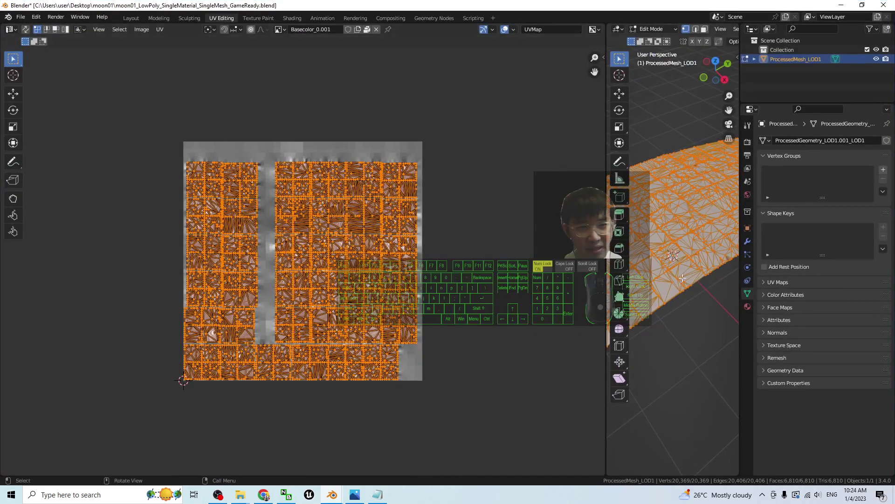
Enlarge the 3D viewport beside the UV editor and deselect all of ProcessedMesh_LOD1's geometry
{"action": "left_click_drag", "start_coordinate": [606, 228], "coordinate": [427, 226]}
{"action": "key", "text": "alt+a"}
{"action": "key", "text": "a"}
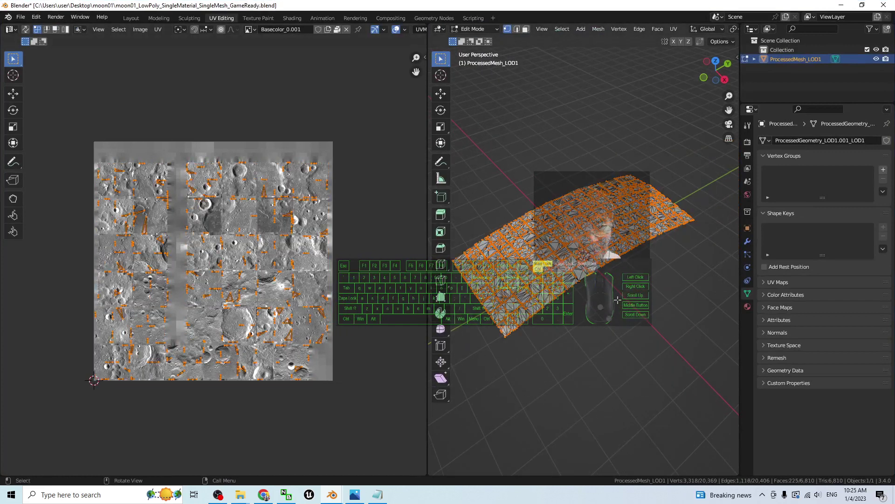
{"action": "key", "text": "alt+a"}
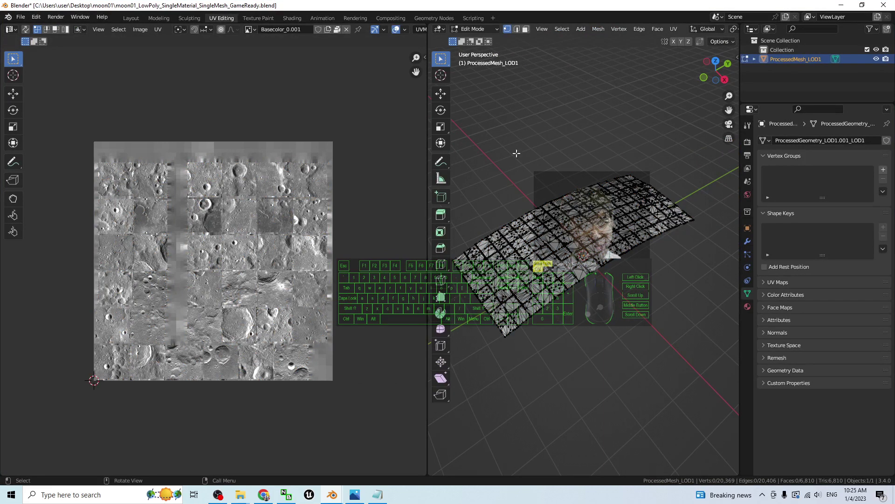
Show ProcessedMesh_LOD1 as a see-through wireframe and box-select its whole geometry for comparison with the UV layout
{"action": "left_click_drag", "start_coordinate": [426, 191], "coordinate": [310, 202]}
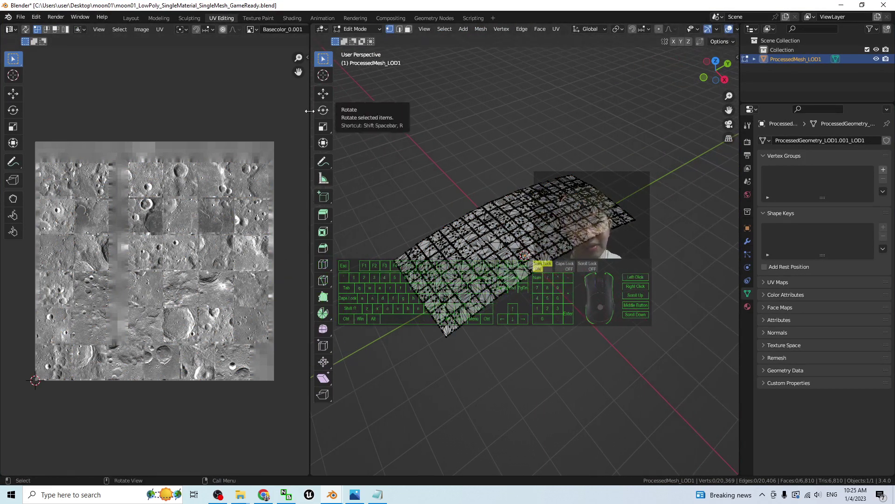
{"action": "left_click_drag", "start_coordinate": [310, 110], "coordinate": [223, 111]}
{"action": "key", "text": "alt+z"}
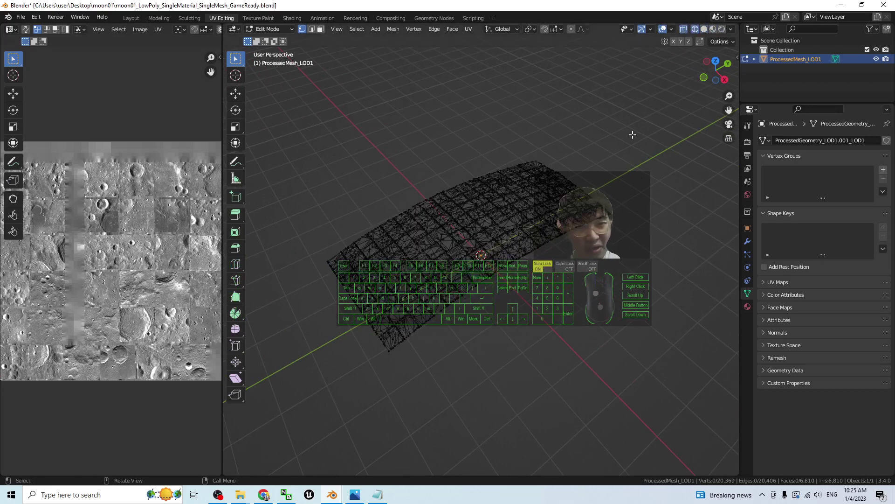
{"action": "left_click_drag", "start_coordinate": [640, 110], "coordinate": [321, 410]}
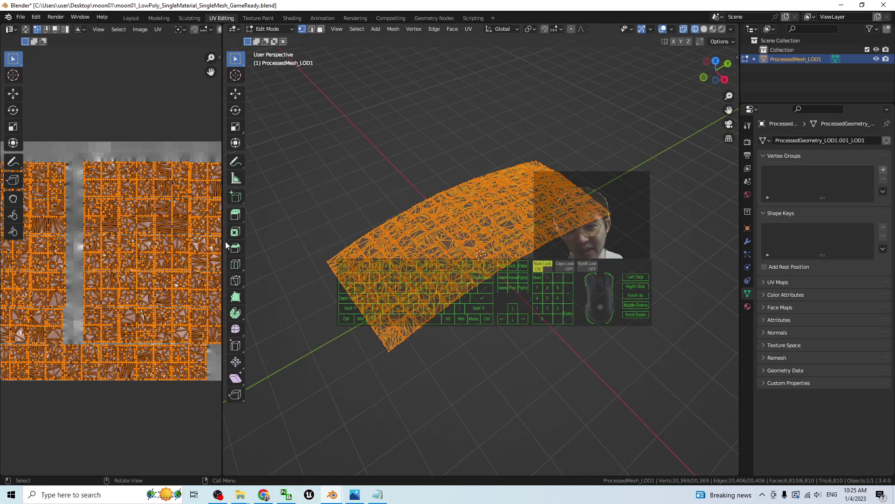
{"action": "left_click_drag", "start_coordinate": [223, 246], "coordinate": [342, 235]}
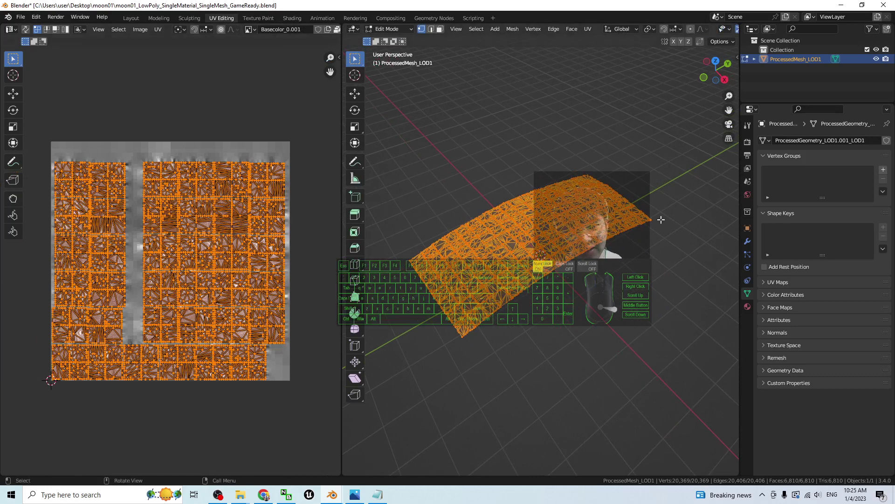
Examine the low-poly wireframe up close, deselect its geometry and UVs, and restore the window beside the moon01 file
{"action": "scroll", "coordinate": [511, 288], "scroll_direction": "up", "scroll_amount": 5}
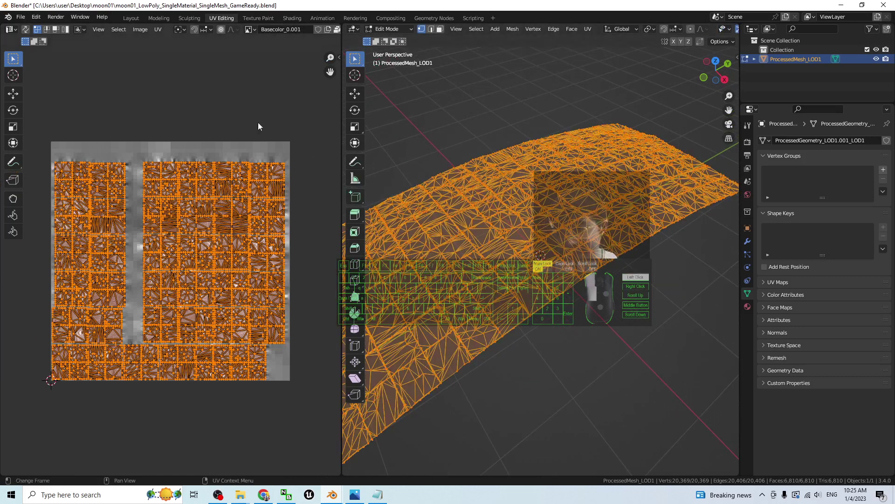
{"action": "left_click", "coordinate": [306, 134]}
{"action": "left_click_drag", "start_coordinate": [306, 134], "coordinate": [49, 439]}
{"action": "left_click", "coordinate": [552, 397]}
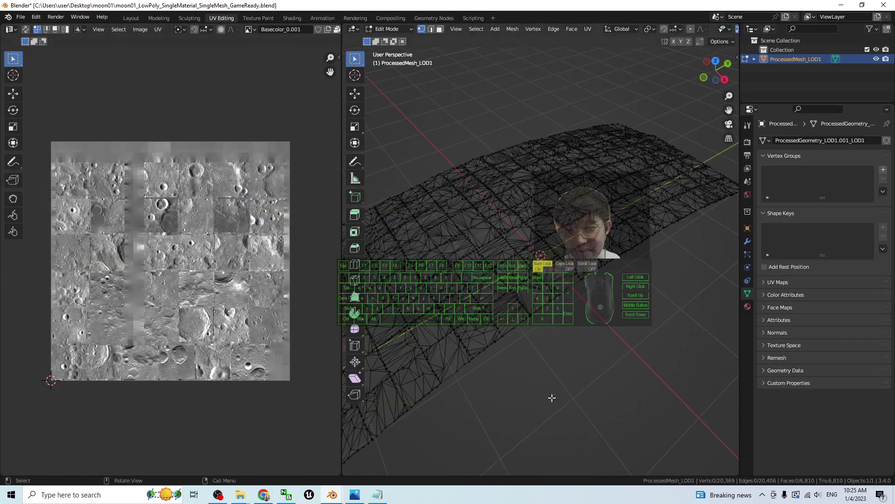
{"action": "scroll", "coordinate": [599, 282], "scroll_direction": "down", "scroll_amount": 4}
{"action": "left_click_drag", "start_coordinate": [542, 4], "coordinate": [894, 140]}
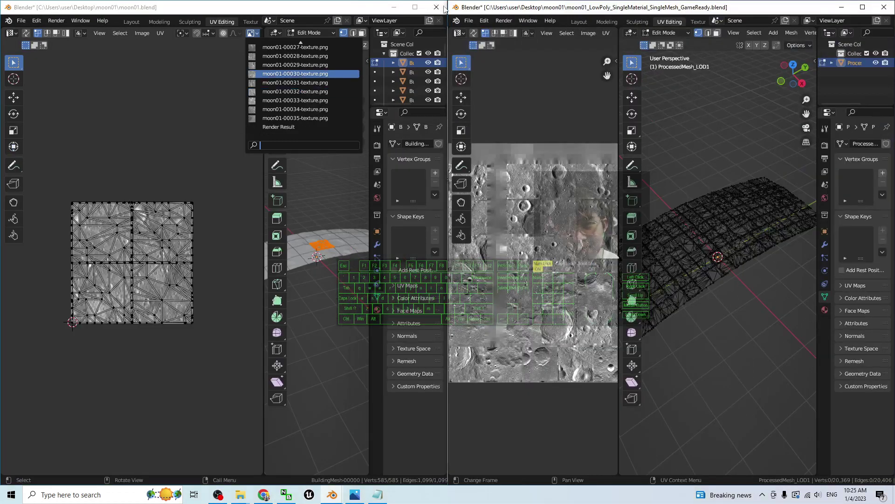
Maximize the moon01 window and examine BuildingMesh-00000's patch, with its geometry deselected, along with the list of separate textures
{"action": "left_click", "coordinate": [415, 7]}
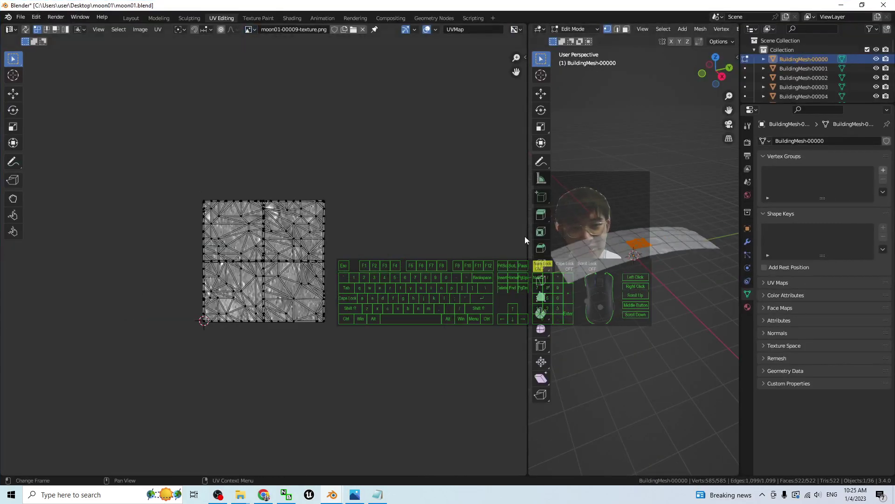
{"action": "left_click_drag", "start_coordinate": [528, 236], "coordinate": [358, 236]}
{"action": "left_click", "coordinate": [606, 252]}
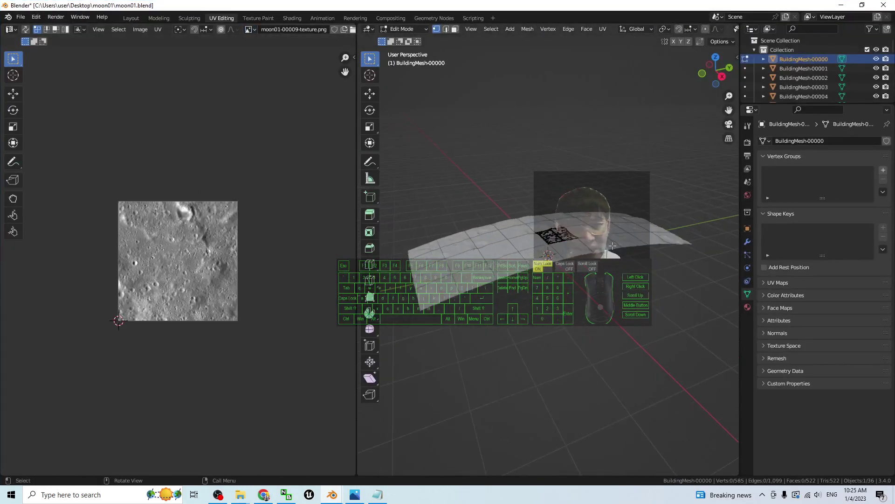
{"action": "middle_click_drag", "start_coordinate": [691, 158], "coordinate": [569, 351]}
{"action": "key", "text": "a"}
{"action": "left_click", "coordinate": [569, 351]}
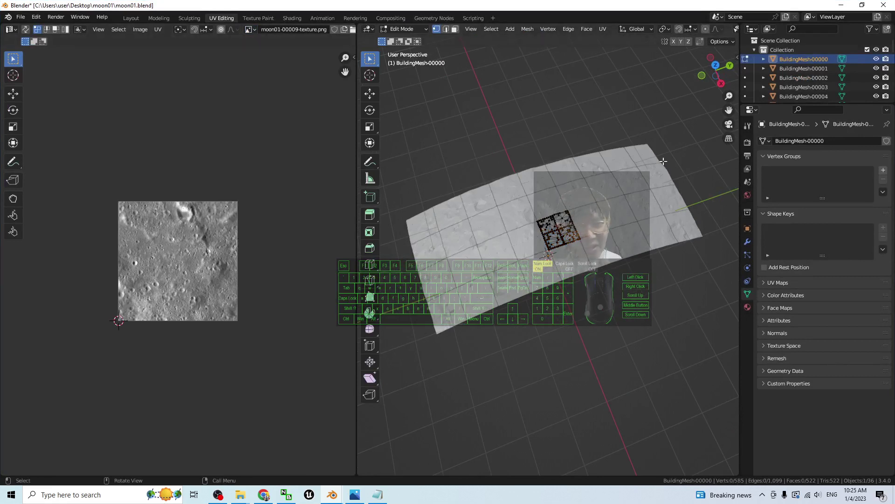
{"action": "left_click", "coordinate": [251, 28]}
{"action": "scroll", "coordinate": [298, 127], "scroll_direction": "down", "scroll_amount": 10}
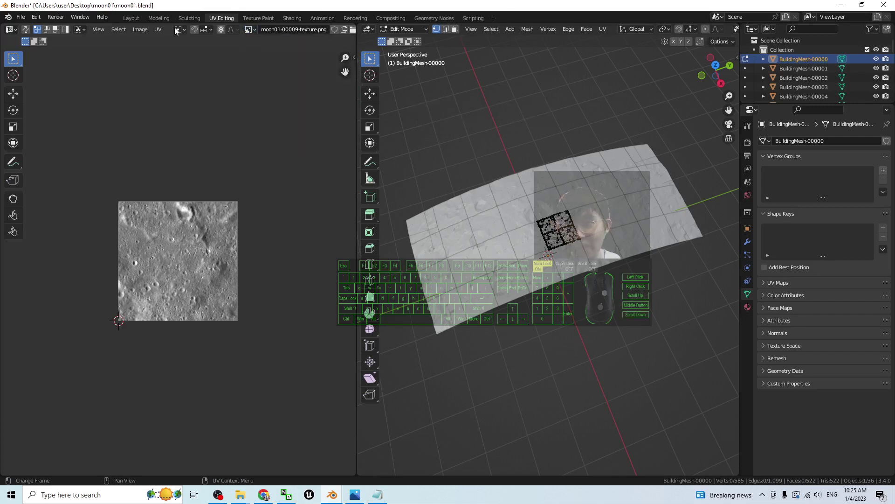
Return both files to the Layout workspace, select BuildingMesh-00007 in moon01 and deselect the low-poly mesh
{"action": "left_click", "coordinate": [132, 18]}
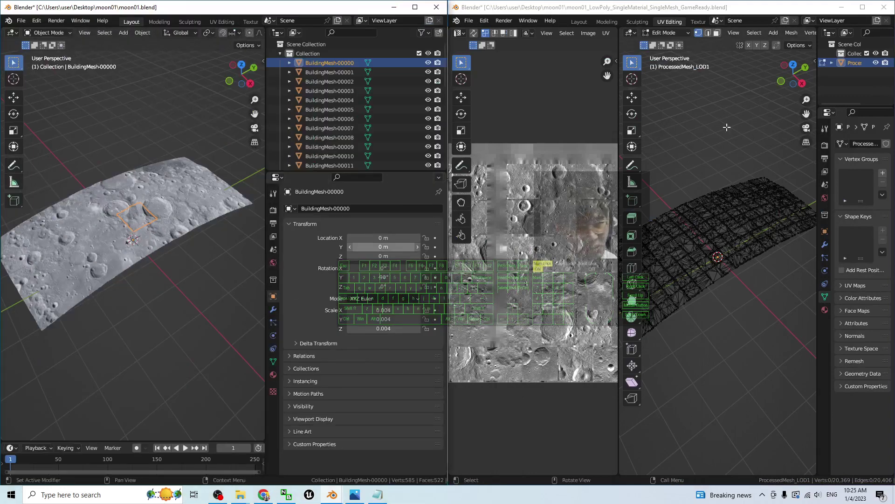
{"action": "left_click", "coordinate": [579, 21]}
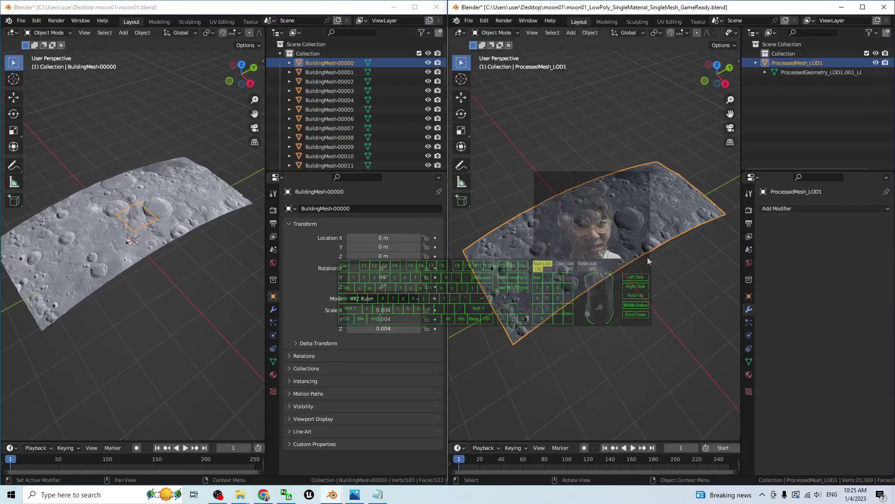
{"action": "left_click", "coordinate": [653, 234]}
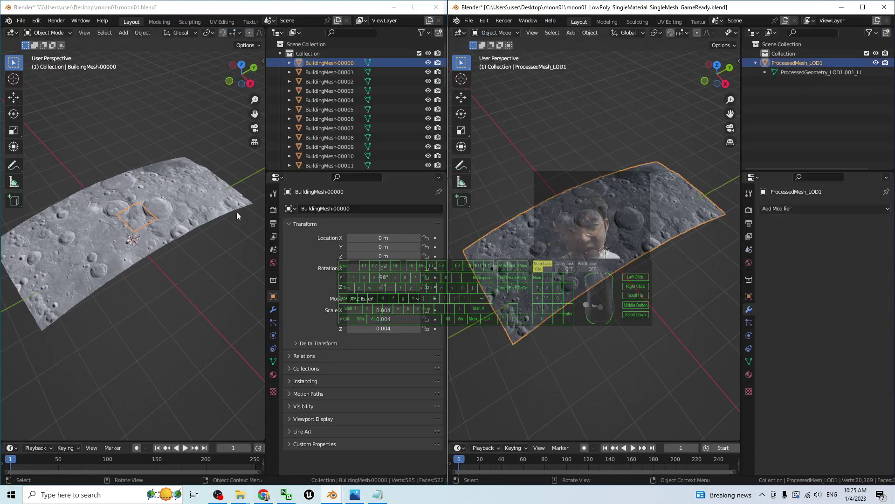
{"action": "left_click", "coordinate": [158, 208]}
{"action": "left_click", "coordinate": [503, 383]}
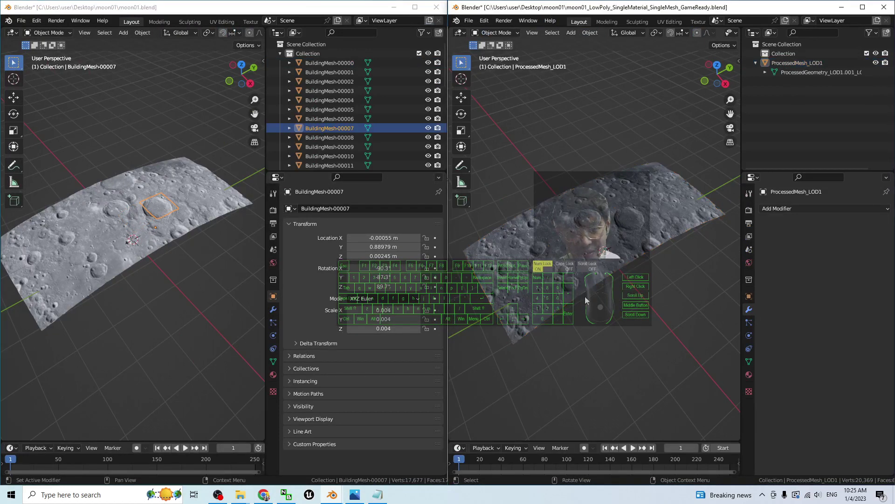
{"action": "left_click", "coordinate": [181, 102]}
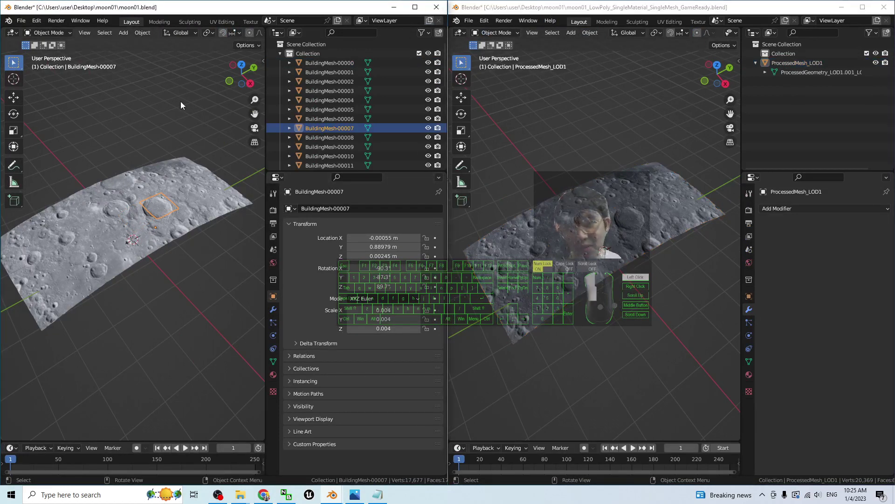
Maximize the moon01 window and box-select all BuildingMesh patches to examine the scene statistics, with the patches deselected between checks
{"action": "key", "text": "super+Up"}
{"action": "left_click_drag", "start_coordinate": [440, 89], "coordinate": [96, 379]}
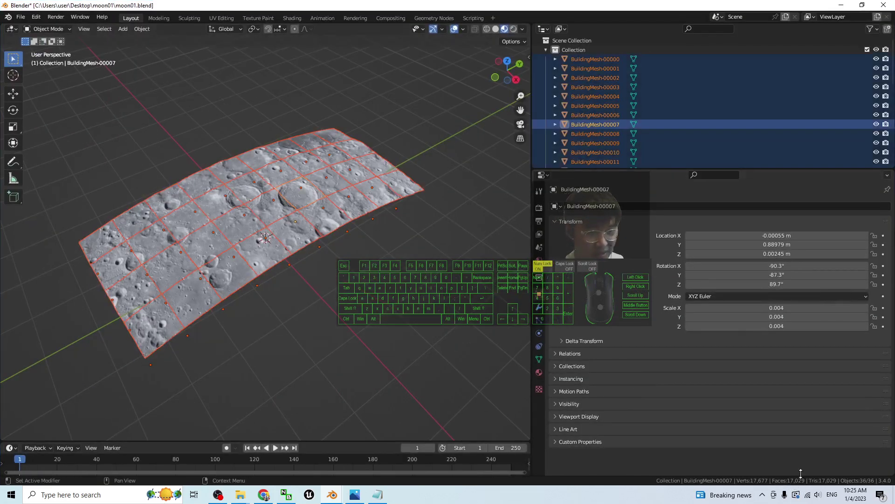
{"action": "left_click", "coordinate": [443, 226]}
{"action": "left_click_drag", "start_coordinate": [452, 101], "coordinate": [100, 382]}
{"action": "left_click", "coordinate": [339, 321]}
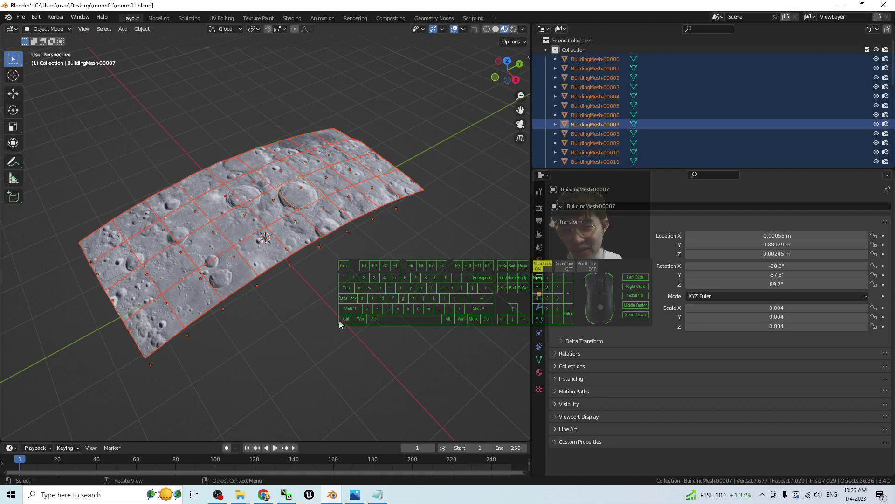
{"action": "mouse_move", "coordinate": [454, 135]}
{"action": "middle_mouse_down"}
{"action": "mouse_move", "coordinate": [440, 149]}
{"action": "mouse_move", "coordinate": [447, 136]}
{"action": "middle_mouse_up"}
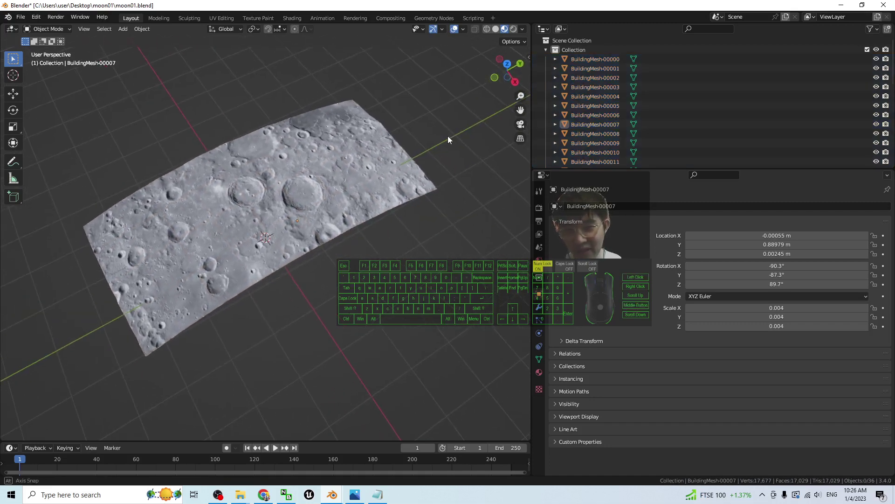
{"action": "left_click_drag", "start_coordinate": [454, 71], "coordinate": [73, 406]}
{"action": "left_click", "coordinate": [453, 119]}
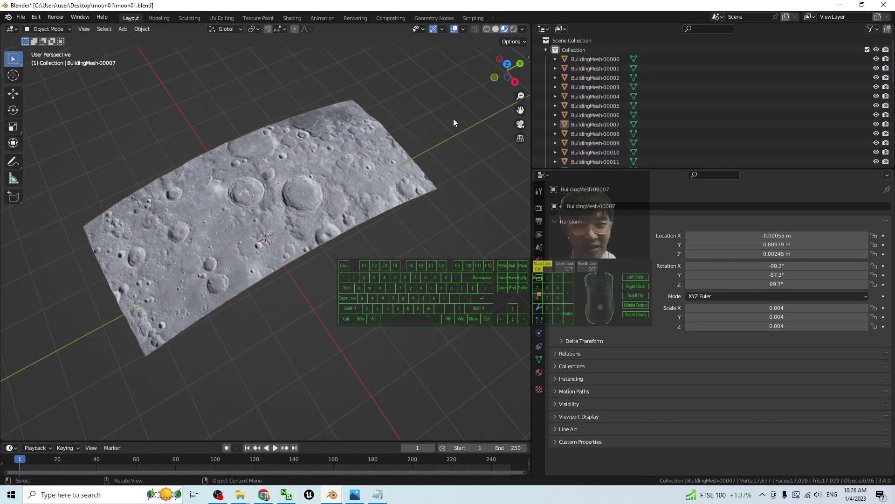
{"action": "left_click_drag", "start_coordinate": [461, 99], "coordinate": [126, 364]}
{"action": "left_click", "coordinate": [388, 326]}
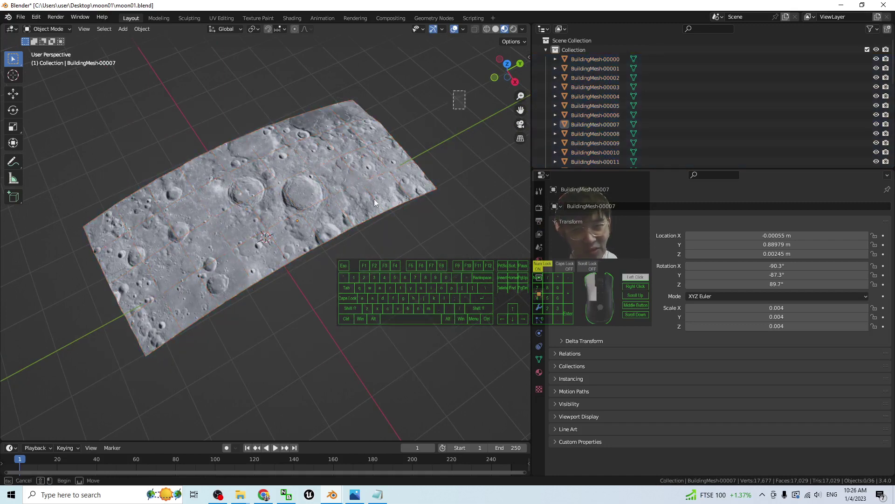
{"action": "key", "text": "a"}
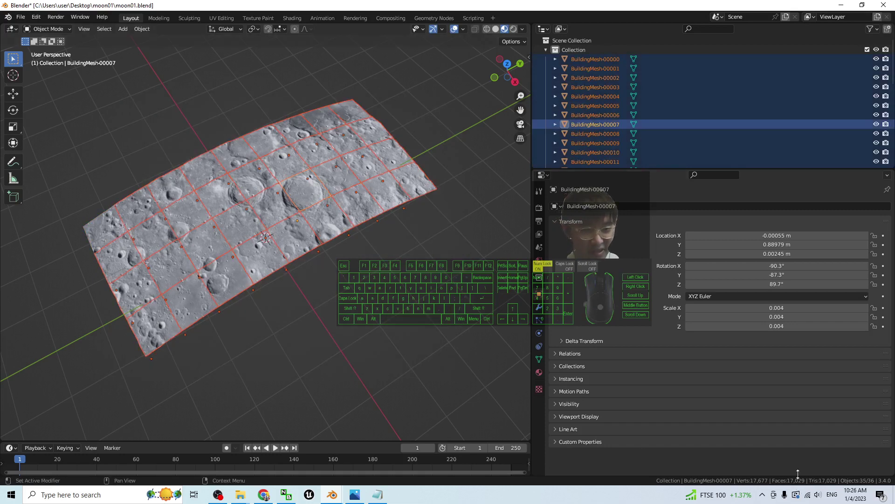
{"action": "left_click", "coordinate": [422, 308]}
Dock the moon01 window beside the low-poly file, maximize the low-poly window and select ProcessedMesh_LOD1 to examine its statistics
{"action": "left_click_drag", "start_coordinate": [187, 5], "coordinate": [1, 223]}
{"action": "left_click", "coordinate": [863, 7]}
{"action": "scroll", "coordinate": [449, 311], "scroll_direction": "up", "scroll_amount": 2}
{"action": "scroll", "coordinate": [449, 312], "scroll_direction": "down", "scroll_amount": 2}
{"action": "left_click_drag", "start_coordinate": [541, 93], "coordinate": [192, 326]}
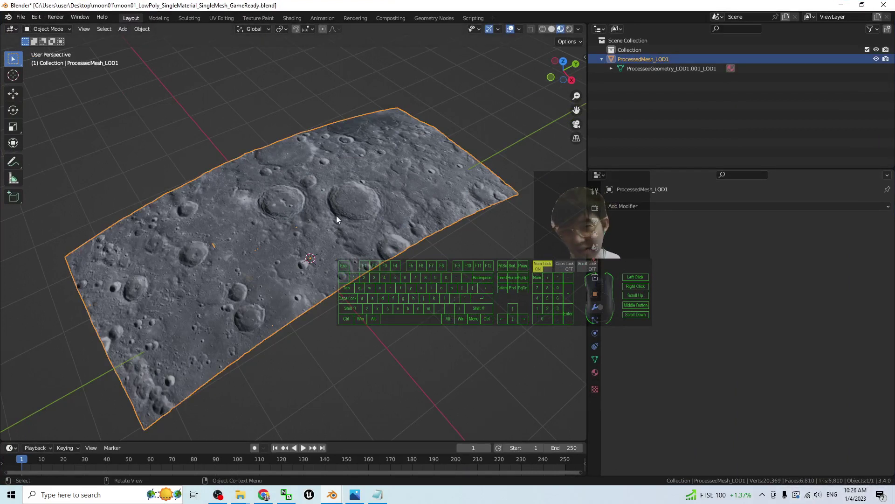
View the cover.jpg image summarizing the game-ready conversion and minimize it again
{"action": "left_click", "coordinate": [354, 493]}
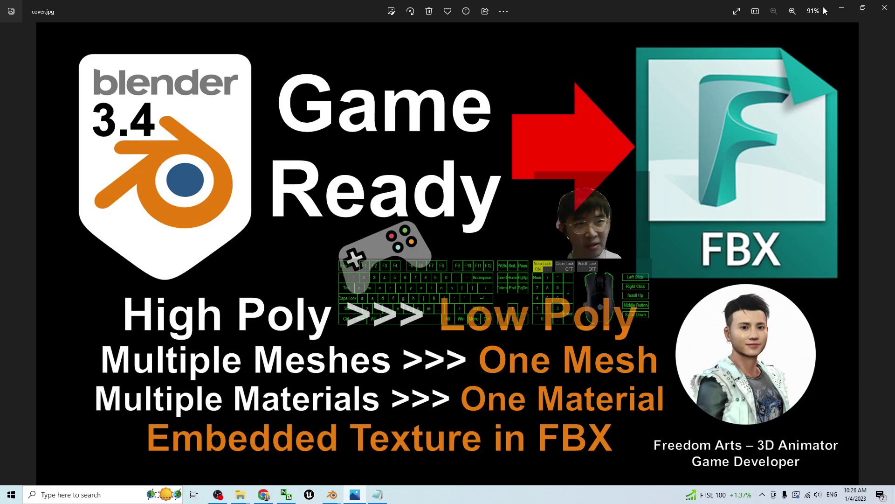
{"action": "left_click", "coordinate": [842, 7]}
Close the low-poly moon file and the moon01 file without saving changes
{"action": "key", "text": "super+Down"}
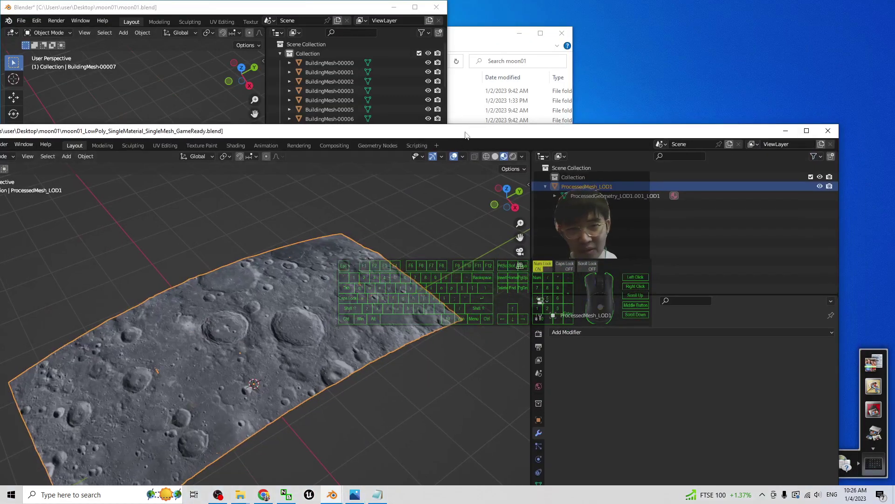
{"action": "left_click_drag", "start_coordinate": [466, 135], "coordinate": [419, 179]}
{"action": "left_click", "coordinate": [788, 175]}
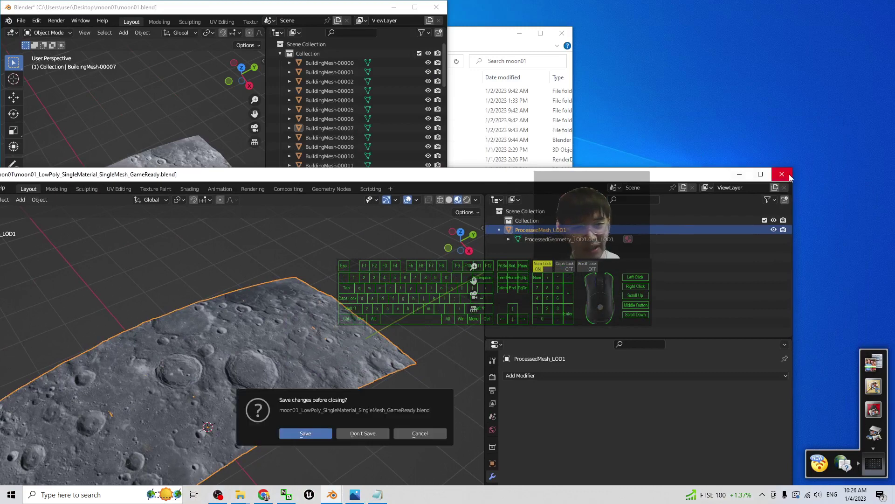
{"action": "left_click", "coordinate": [370, 436]}
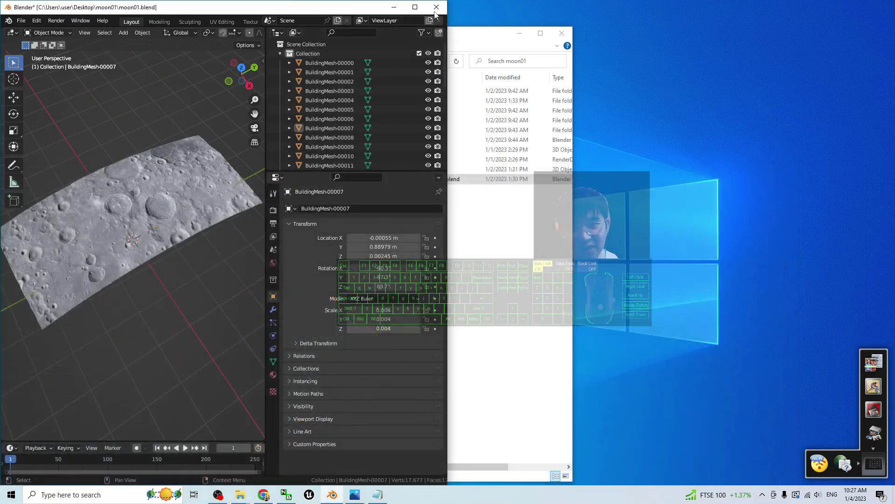
{"action": "left_click", "coordinate": [436, 7]}
{"action": "left_click", "coordinate": [242, 265]}
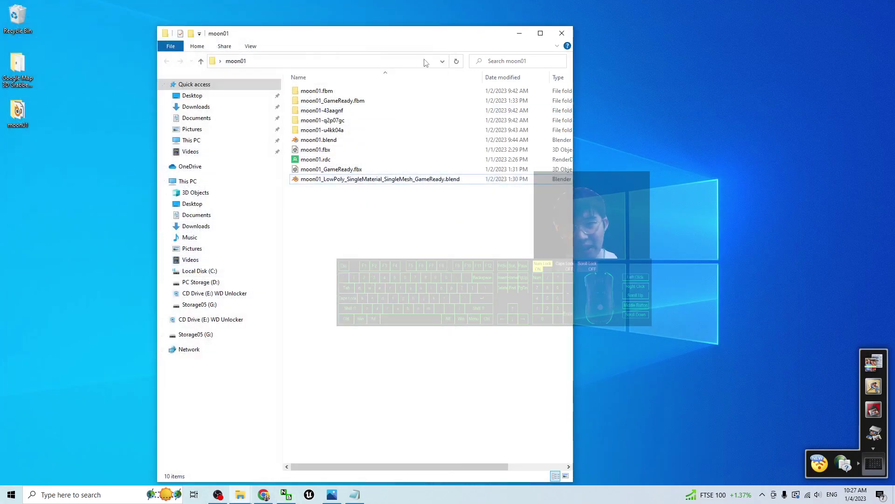
Reopen the moon01 folder from the desktop and delete moon01_GameReady.fbx and moon01_LowPoly_SingleMaterial_SingleMesh_GameReady.blend
{"action": "left_click", "coordinate": [563, 34]}
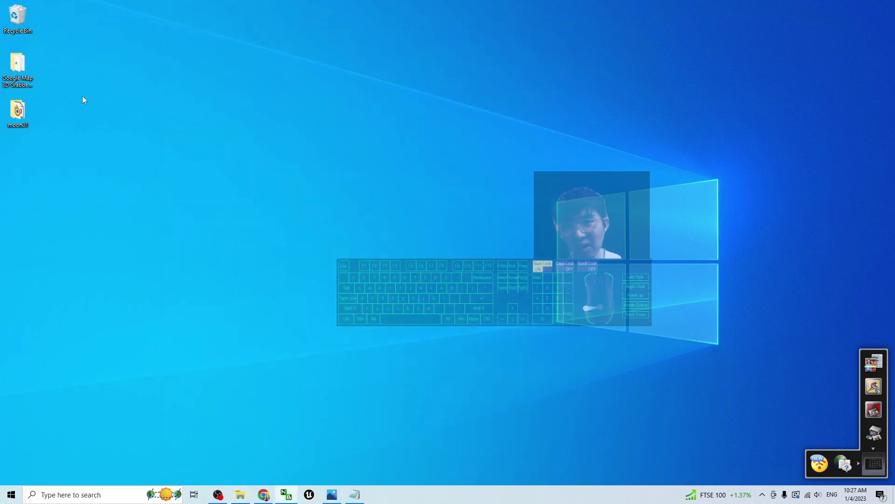
{"action": "double_click", "coordinate": [24, 110]}
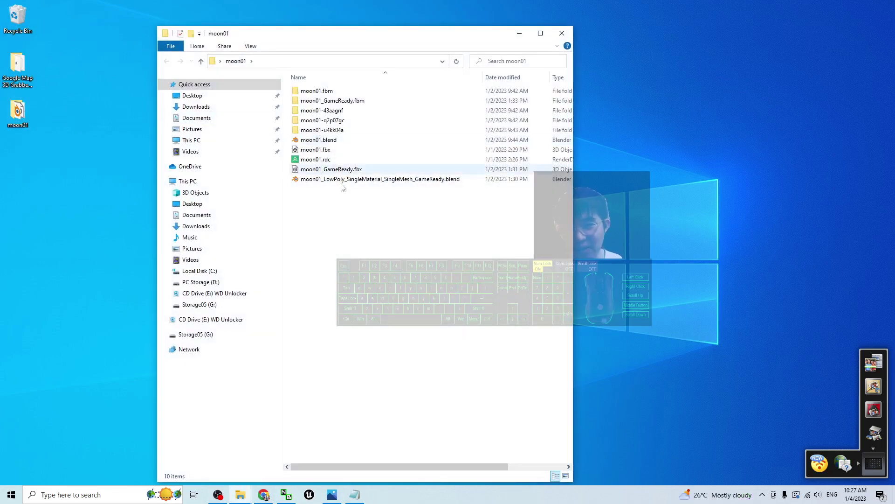
{"action": "left_click_drag", "start_coordinate": [396, 212], "coordinate": [330, 173]}
{"action": "key", "text": "Delete"}
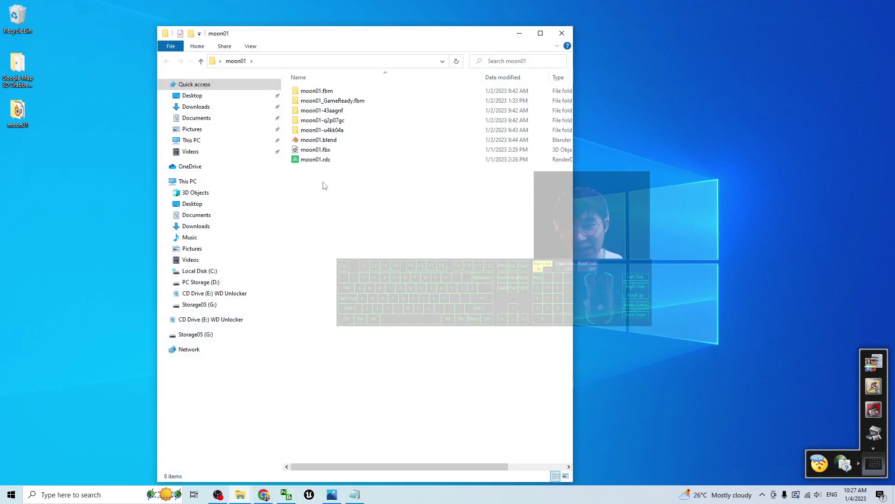
Open moon01.blend and box-select part of the lunar surface to examine its separate meshes, leaving them deselected
{"action": "left_click", "coordinate": [321, 141]}
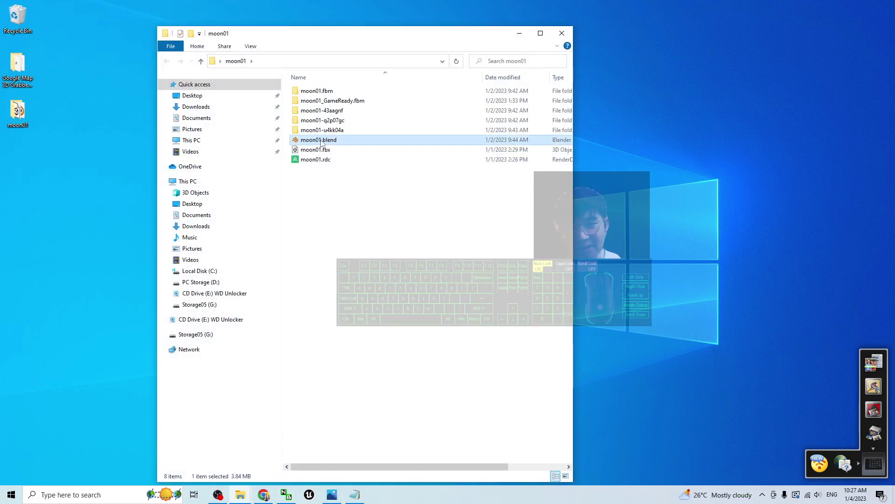
{"action": "double_click", "coordinate": [321, 141]}
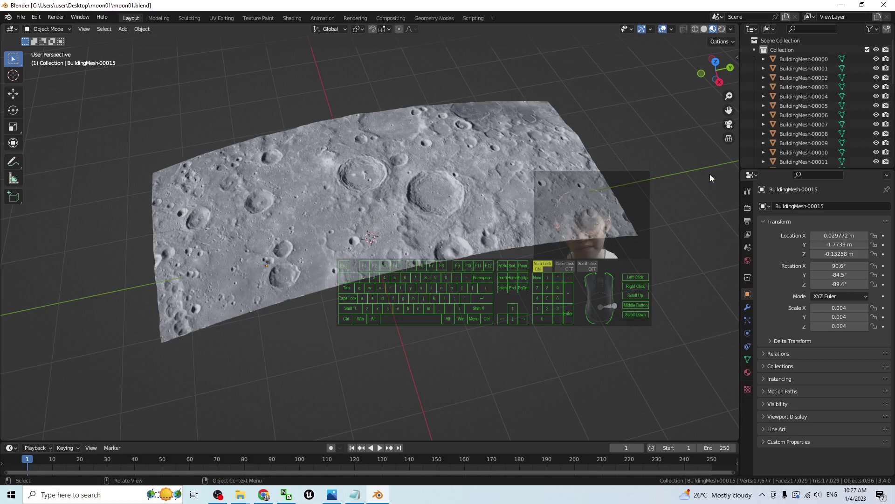
{"action": "left_click_drag", "start_coordinate": [335, 135], "coordinate": [592, 261]}
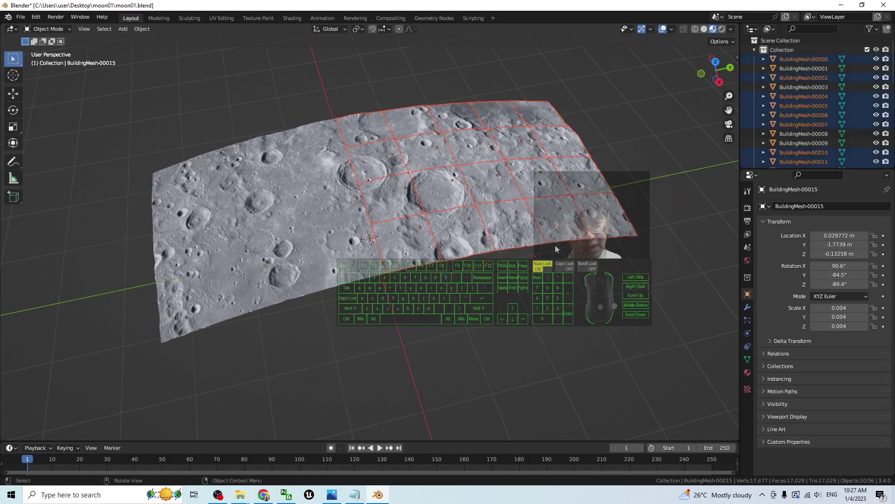
{"action": "left_click", "coordinate": [675, 304]}
{"action": "middle_click_drag", "start_coordinate": [491, 334], "coordinate": [376, 185]}
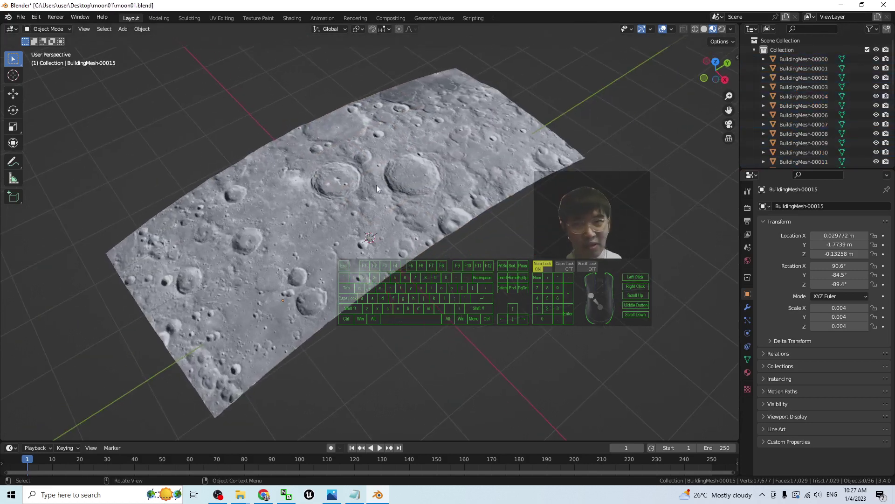
Examine BuildingMesh-00015's UVs and texture in the UV Editing workspace, with its geometry deselected
{"action": "left_click", "coordinate": [222, 19]}
{"action": "left_click", "coordinate": [251, 29]}
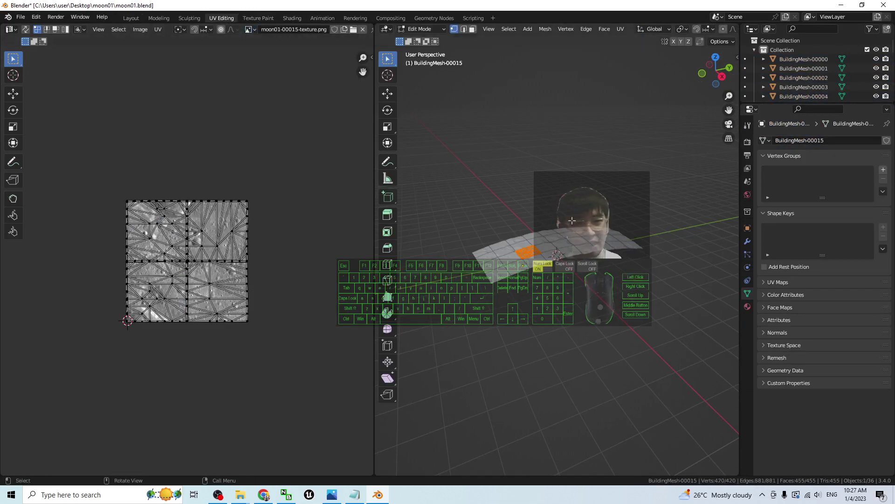
{"action": "left_click", "coordinate": [677, 174]}
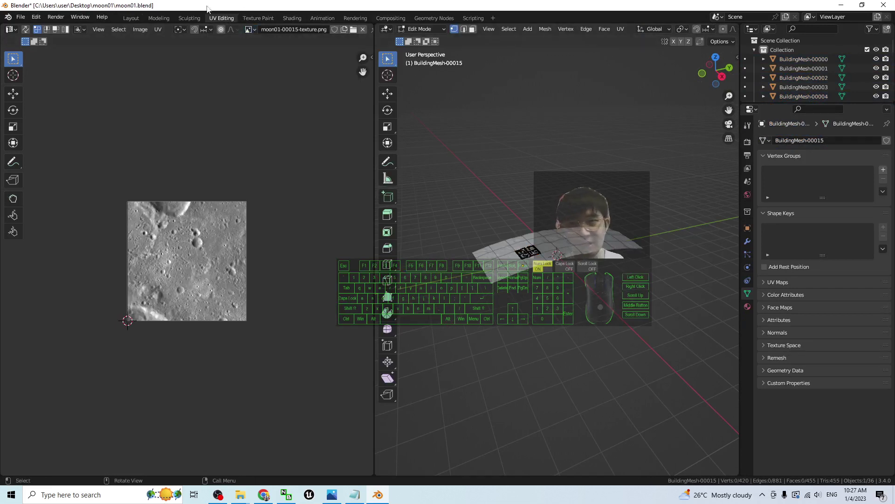
Examine the statistics of all patches selected in the Layout workspace, and close moon01.blend without saving
{"action": "left_click", "coordinate": [135, 18]}
{"action": "left_click_drag", "start_coordinate": [602, 74], "coordinate": [95, 413]}
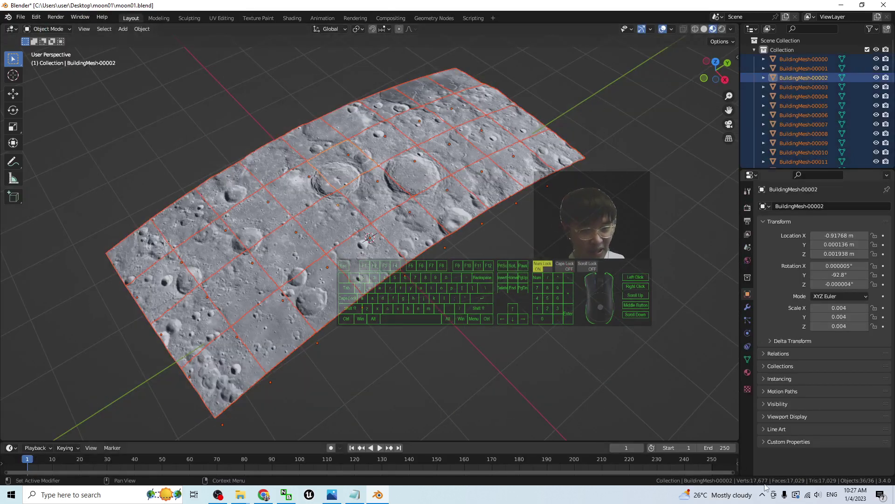
{"action": "scroll", "coordinate": [588, 285], "scroll_direction": "down", "scroll_amount": 4}
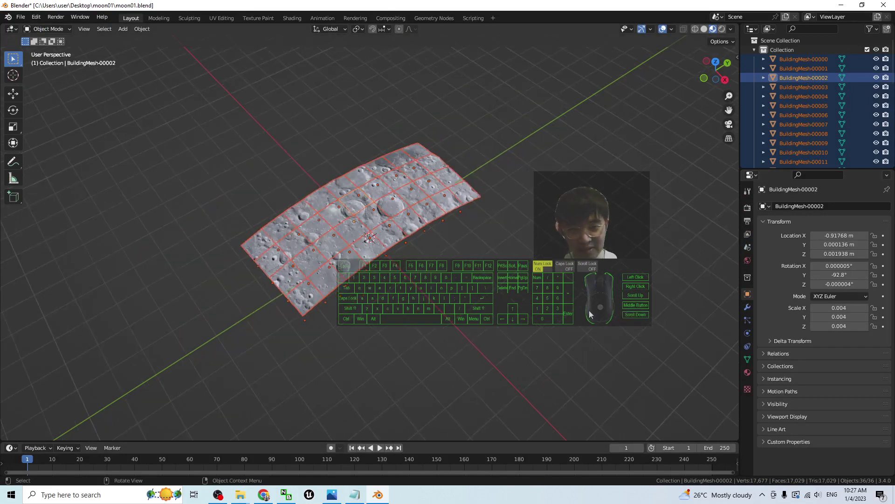
{"action": "scroll", "coordinate": [587, 284], "scroll_direction": "up", "scroll_amount": 3}
{"action": "left_click", "coordinate": [587, 284]}
{"action": "middle_click_drag", "start_coordinate": [587, 284], "coordinate": [555, 257]}
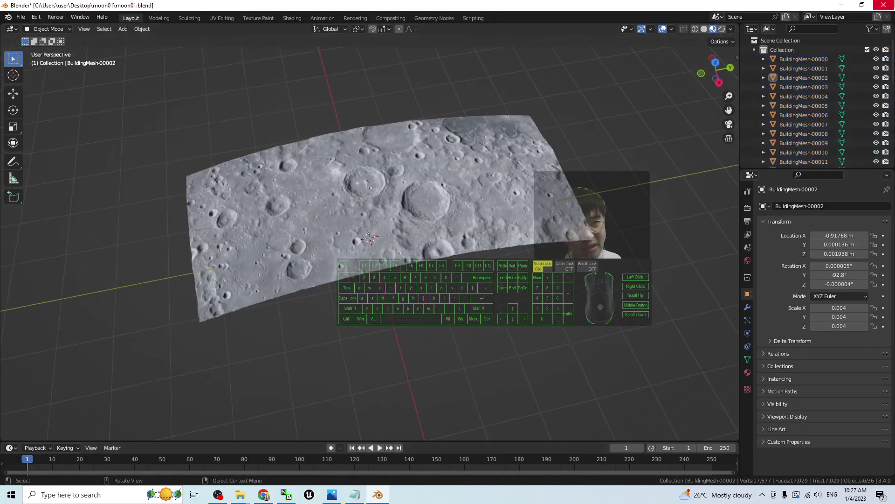
{"action": "left_click", "coordinate": [883, 5]}
{"action": "left_click", "coordinate": [464, 264]}
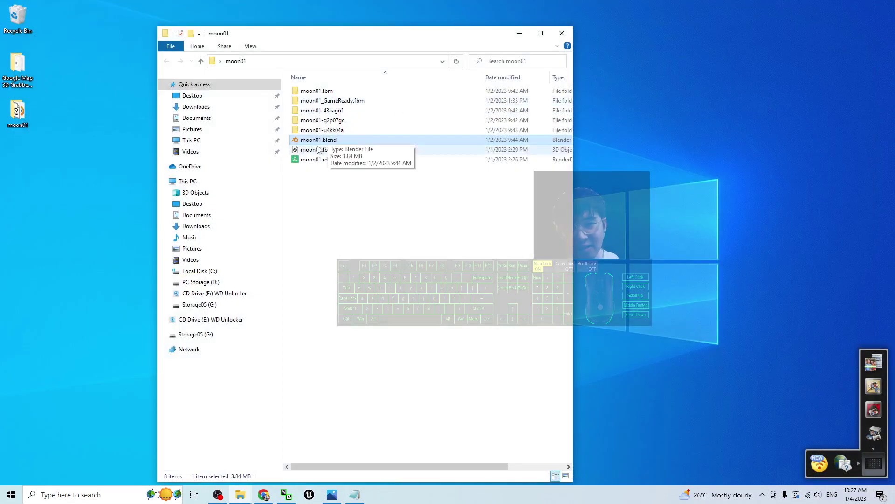
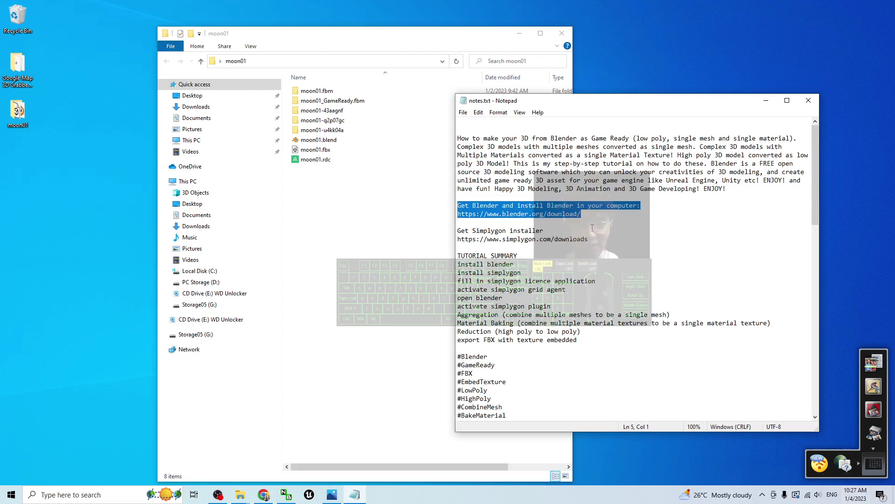
Search Windows for "blender" to check for the installed Blender 3.4 app
{"action": "left_click", "coordinate": [69, 491]}
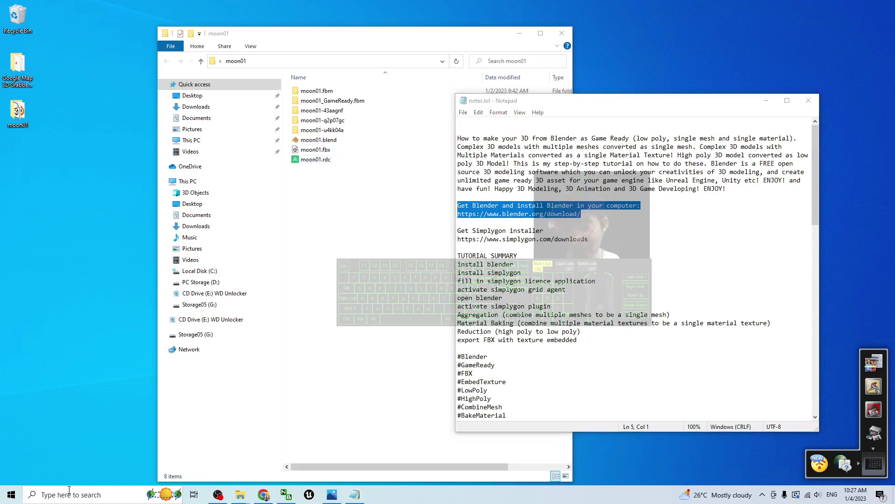
{"action": "type", "text": "blender"}
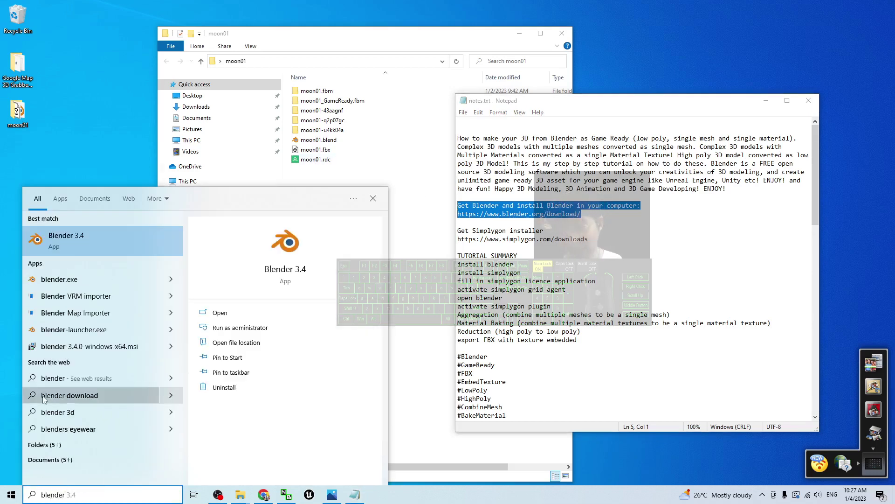
{"action": "left_click", "coordinate": [152, 226]}
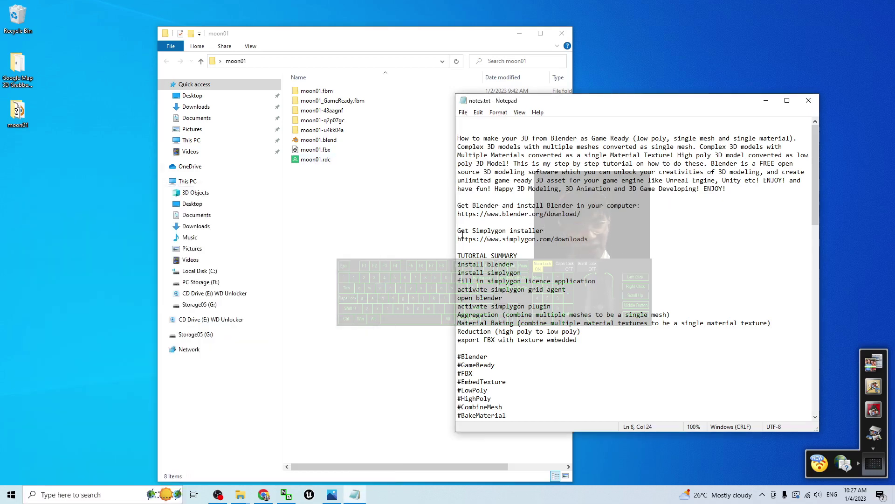
{"action": "mouse_move", "coordinate": [458, 231]}
{"action": "left_mouse_down"}
{"action": "mouse_move", "coordinate": [588, 238]}
{"action": "mouse_move", "coordinate": [457, 238]}
{"action": "left_mouse_up"}
{"action": "left_click", "coordinate": [527, 246]}
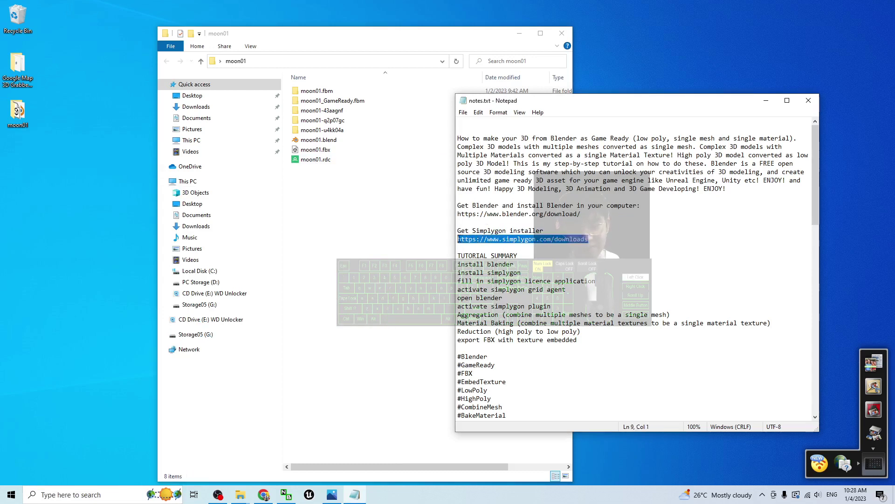
{"action": "right_click", "coordinate": [263, 494]}
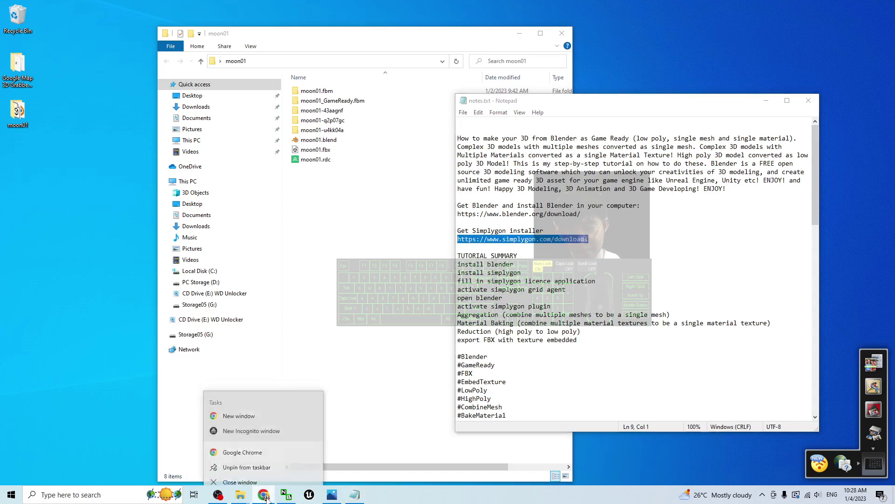
{"action": "left_click", "coordinate": [406, 391]}
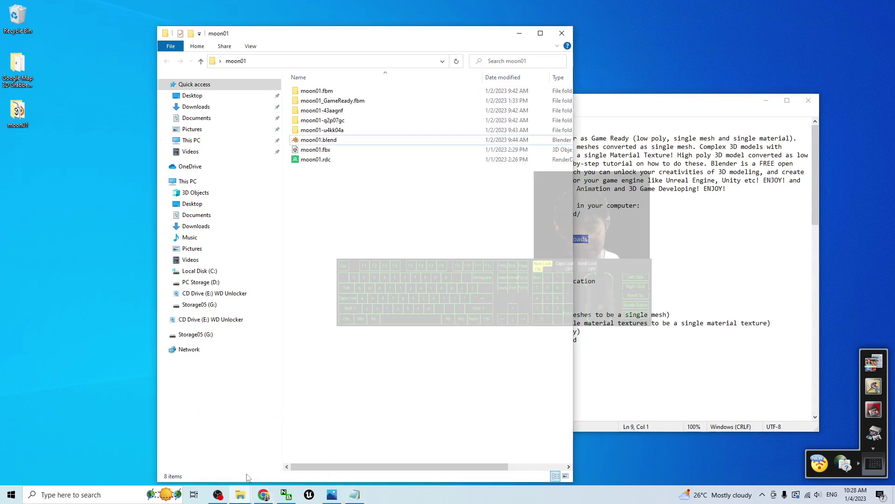
{"action": "left_click", "coordinate": [218, 494]}
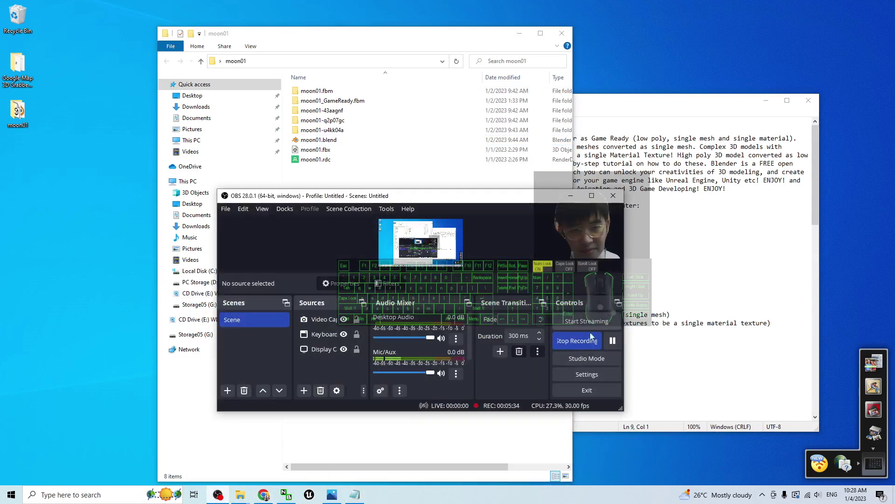
{"action": "left_click", "coordinate": [570, 195]}
{"action": "left_click", "coordinate": [692, 242]}
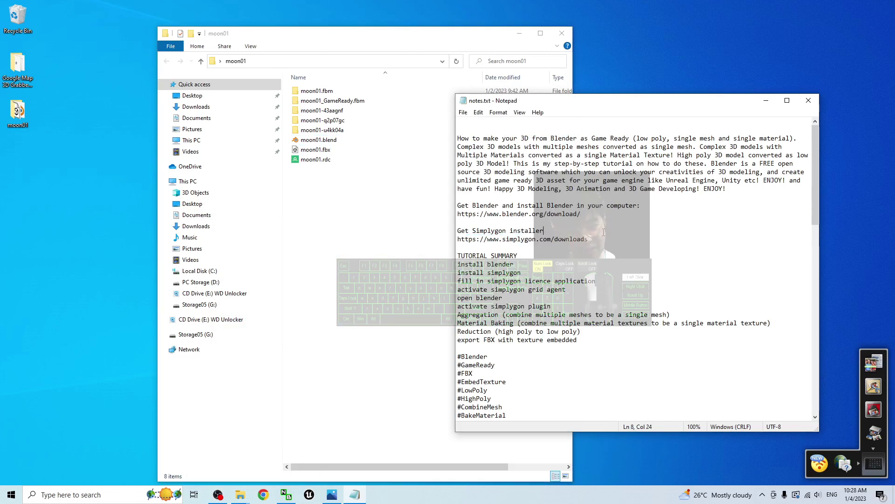
{"action": "triple_click", "coordinate": [560, 241]}
{"action": "key", "text": "ctrl+c"}
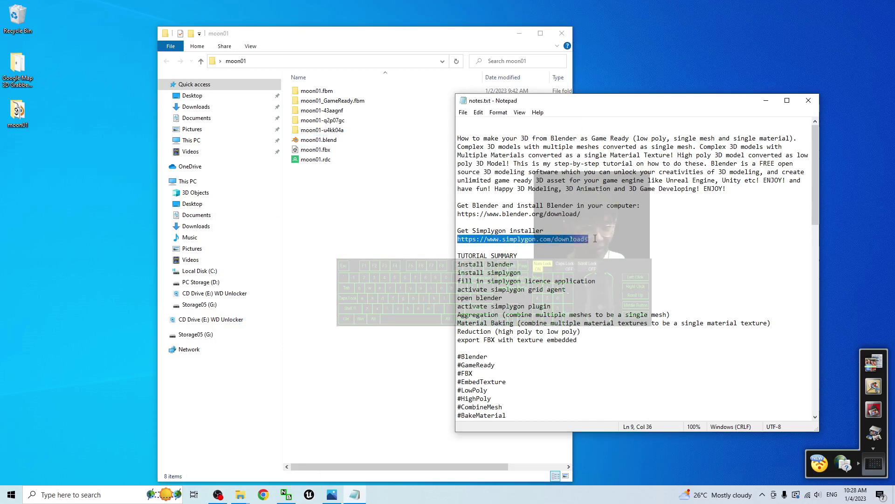
{"action": "left_click", "coordinate": [264, 494]}
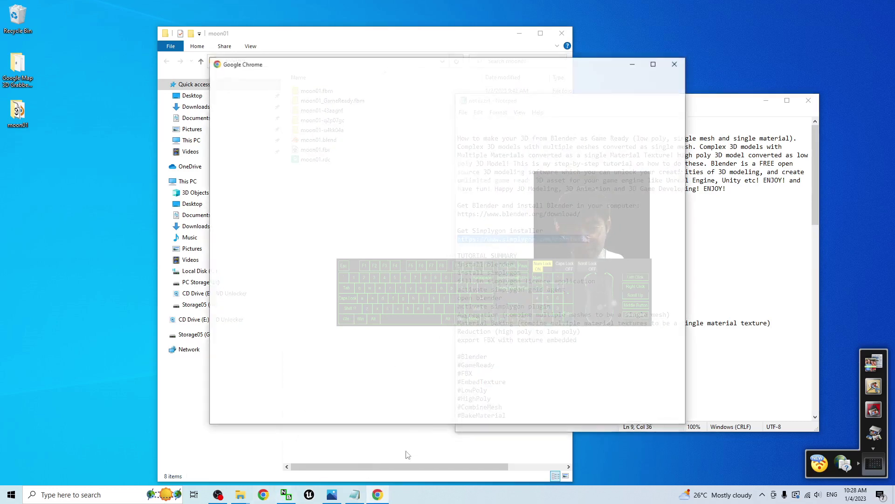
{"action": "left_click", "coordinate": [451, 261]}
{"action": "key", "text": "ctrl+v"}
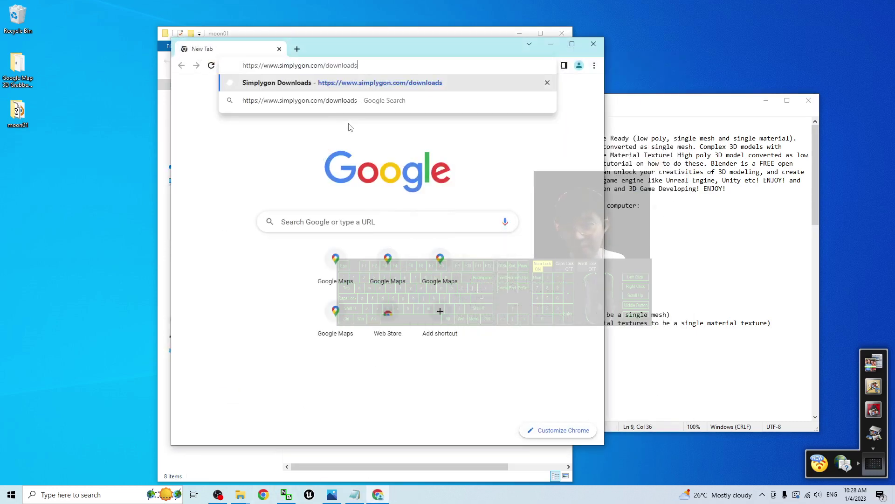
{"action": "key", "text": "Return"}
{"action": "left_click_drag", "start_coordinate": [387, 57], "coordinate": [301, 70]}
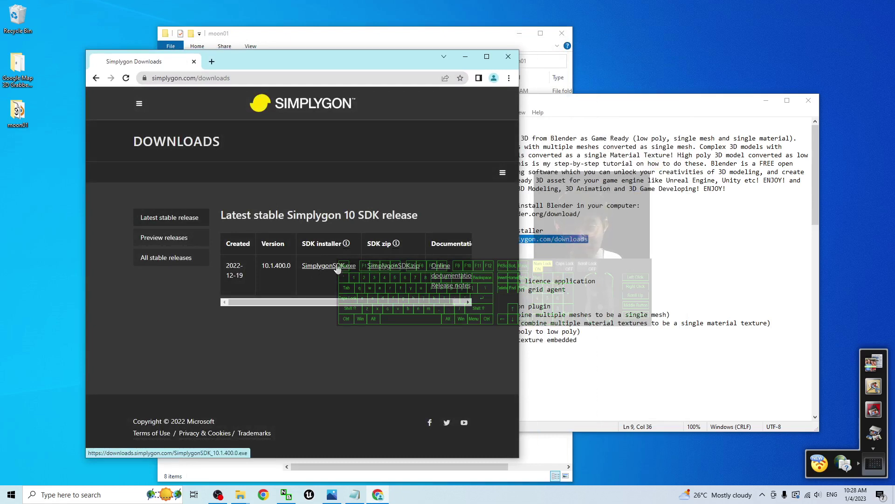
Place notes.txt beside the downloads page and review its Blender and Simplygon installer links
{"action": "left_click", "coordinate": [654, 283]}
{"action": "left_click_drag", "start_coordinate": [624, 110], "coordinate": [676, 110]}
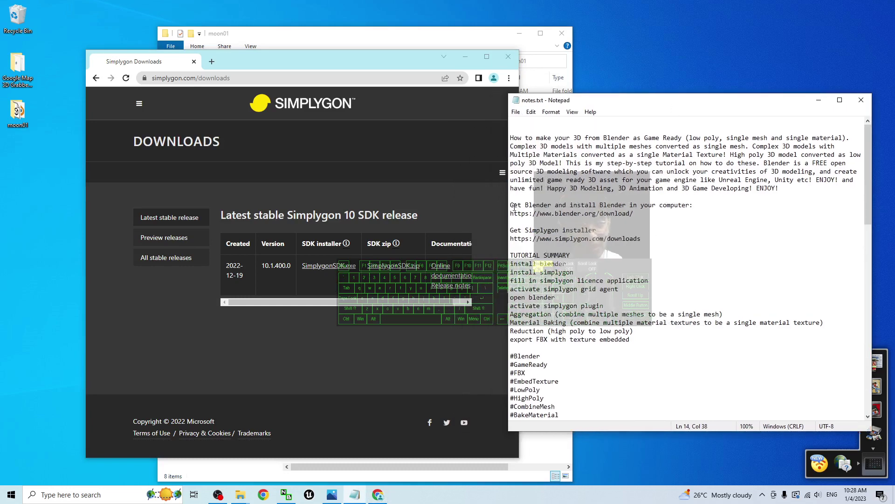
{"action": "left_click_drag", "start_coordinate": [514, 208], "coordinate": [607, 204]}
{"action": "left_click_drag", "start_coordinate": [526, 230], "coordinate": [574, 231]}
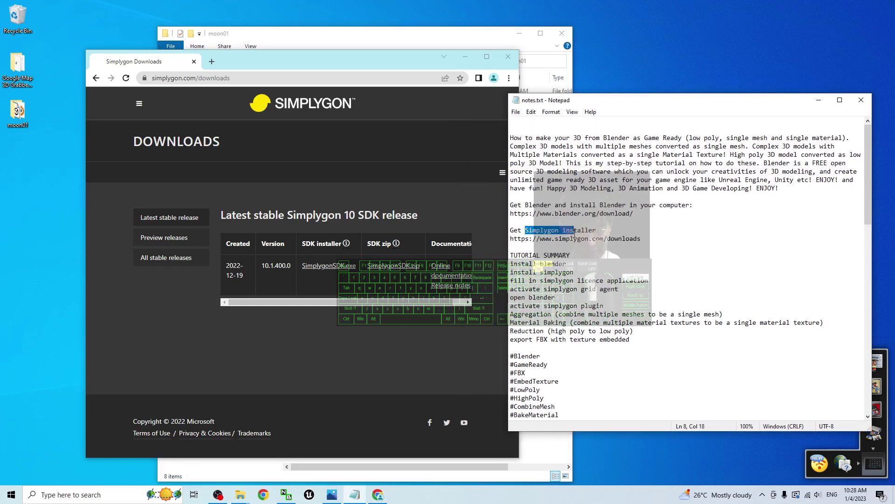
{"action": "left_click", "coordinate": [586, 245]}
{"action": "left_click_drag", "start_coordinate": [642, 239], "coordinate": [518, 230]}
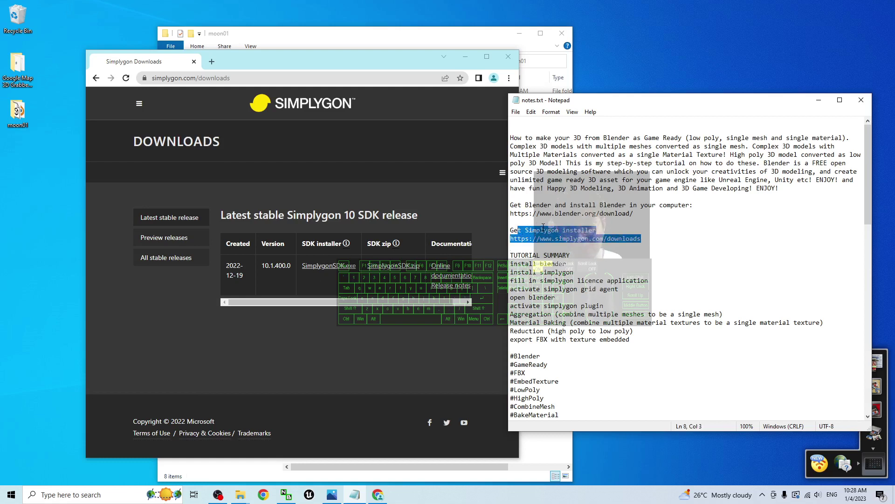
Search Windows again for "blender" to check the installed app, and return to notes.txt
{"action": "left_click", "coordinate": [138, 490]}
{"action": "type", "text": "b"}
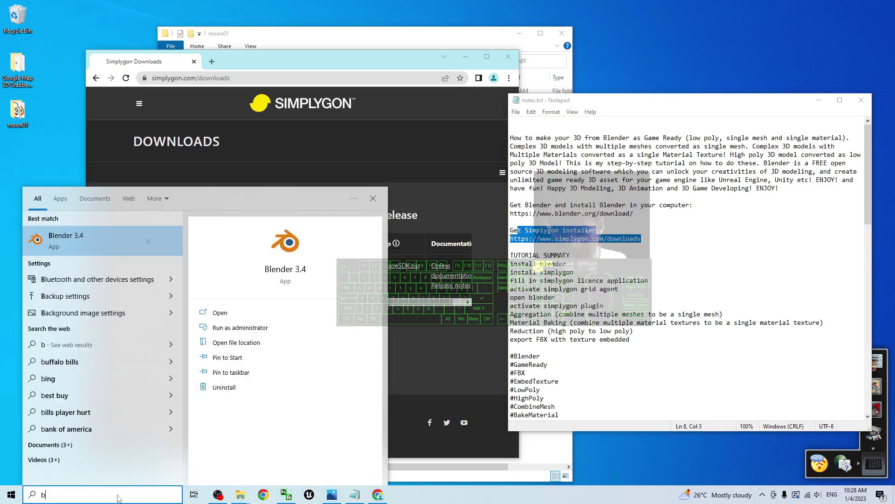
{"action": "type", "text": "lender"}
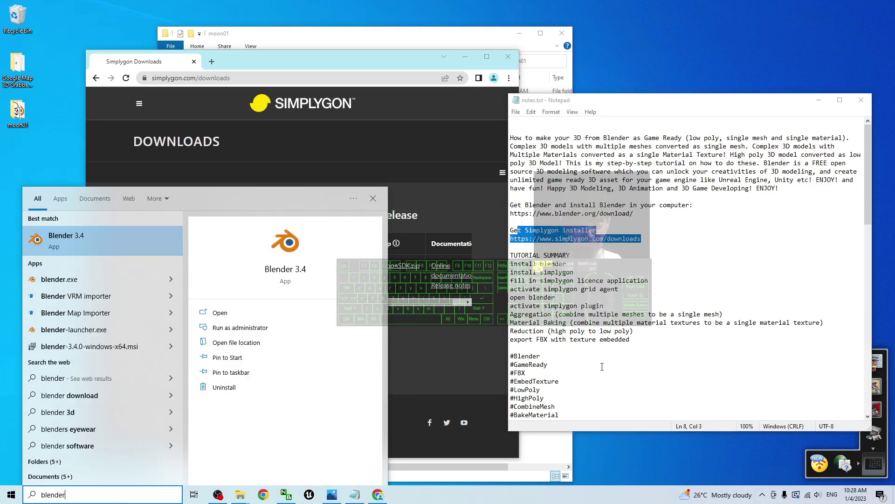
{"action": "left_click", "coordinate": [583, 264]}
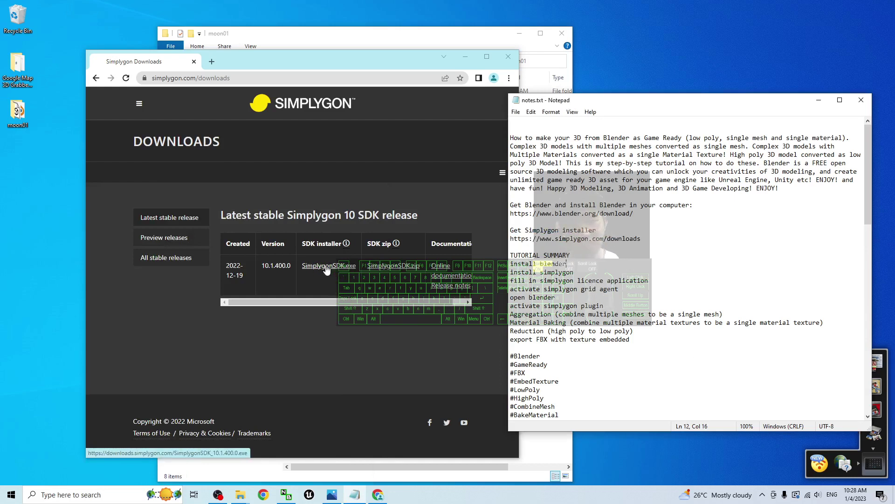
Review the download lines in notes.txt and the game-ready conversion overview in cover.jpg
{"action": "left_click", "coordinate": [597, 230]}
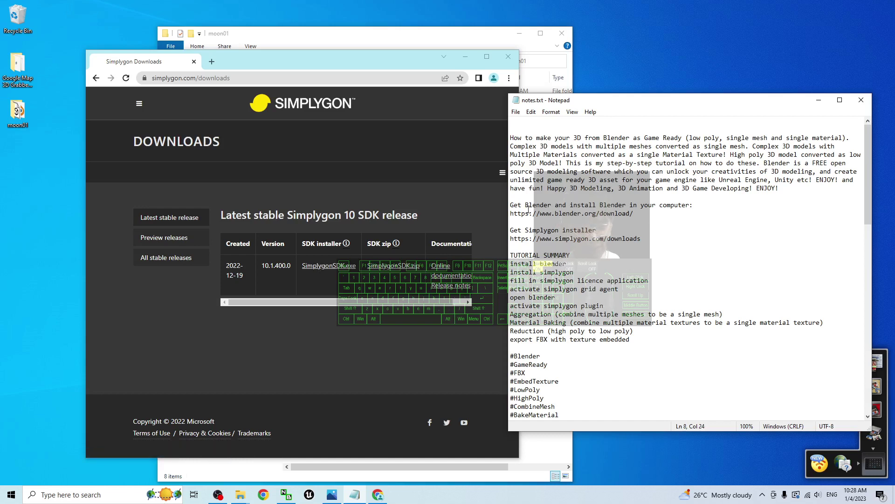
{"action": "left_click_drag", "start_coordinate": [528, 209], "coordinate": [565, 207]}
{"action": "left_click", "coordinate": [652, 247]}
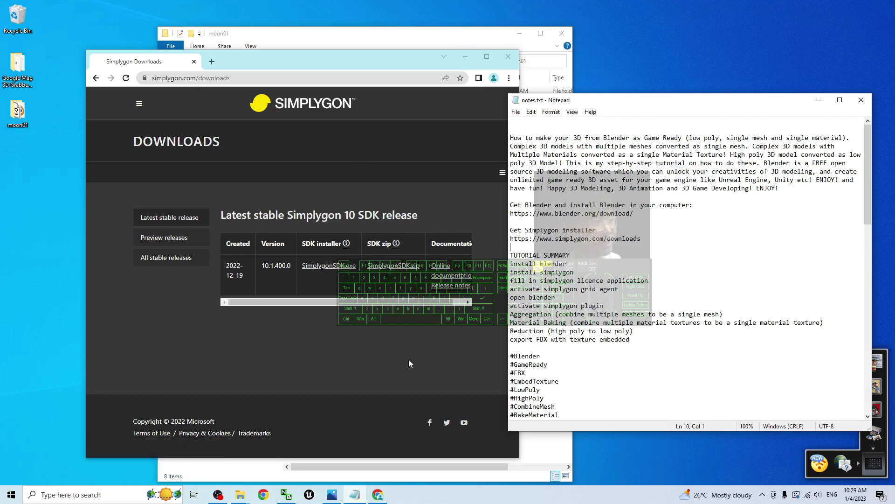
{"action": "left_click", "coordinate": [331, 494]}
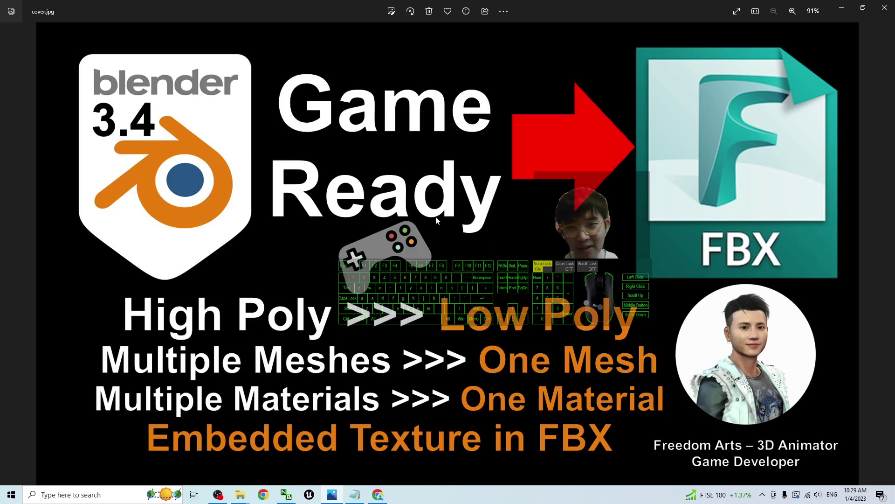
{"action": "left_click", "coordinate": [839, 8]}
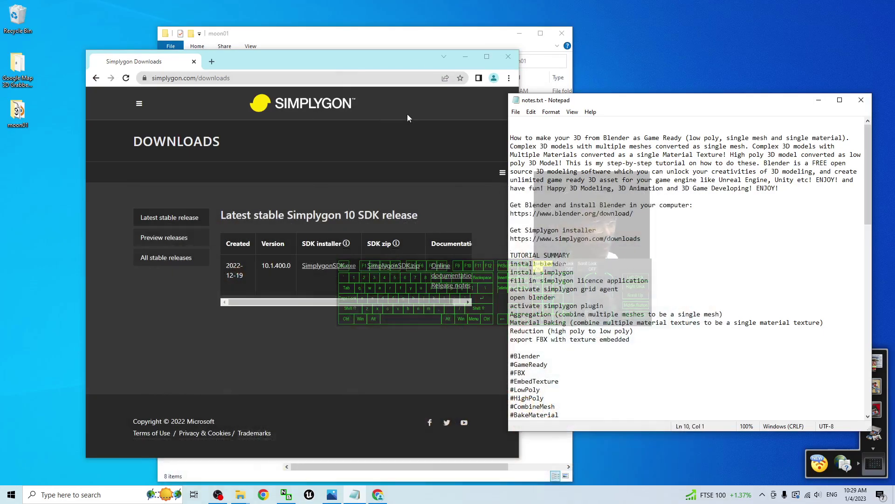
{"action": "left_click", "coordinate": [705, 223]}
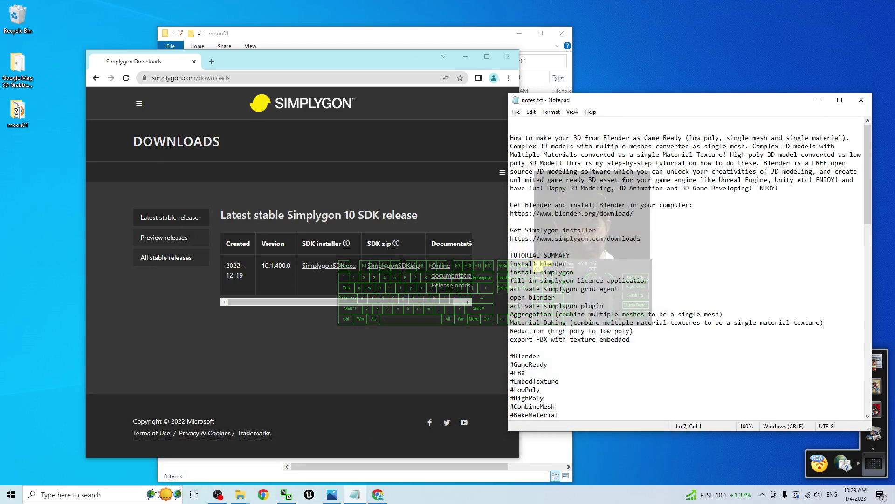
Minimize the browser and moon01 folder windows, and review the Simplygon licence application line in notes.txt
{"action": "left_click", "coordinate": [818, 99]}
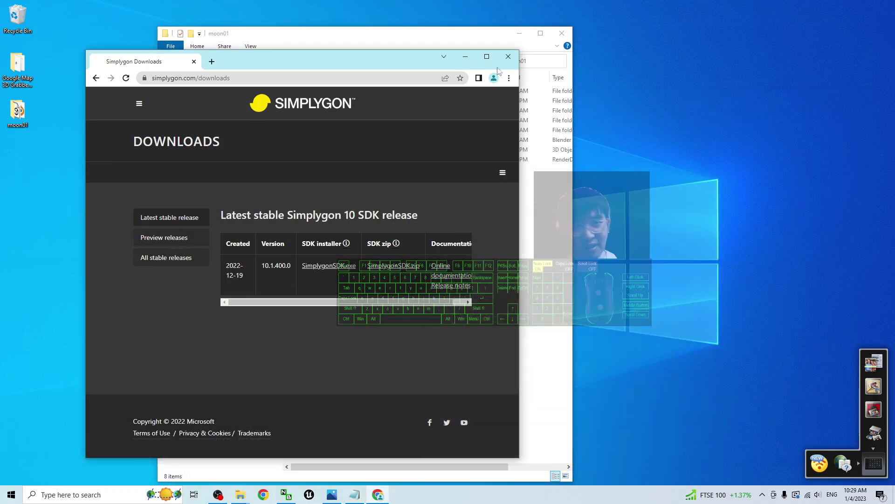
{"action": "left_click", "coordinate": [465, 57]}
{"action": "left_click", "coordinate": [519, 33]}
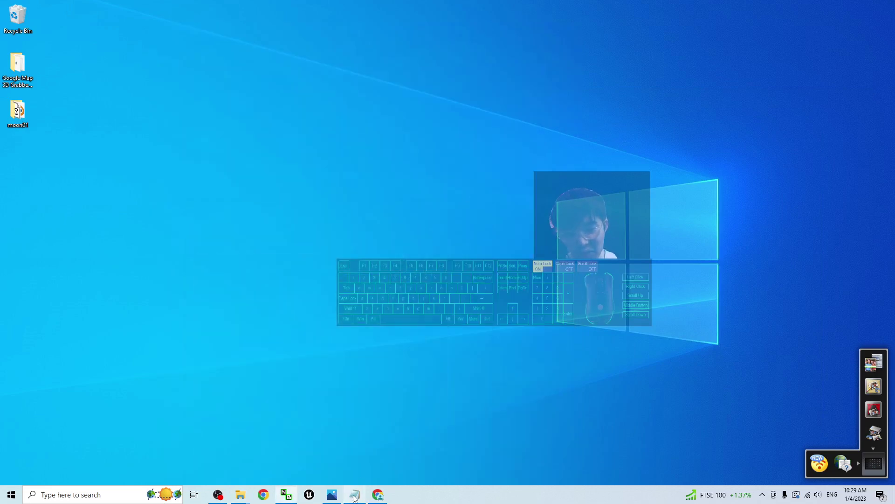
{"action": "left_click", "coordinate": [355, 494]}
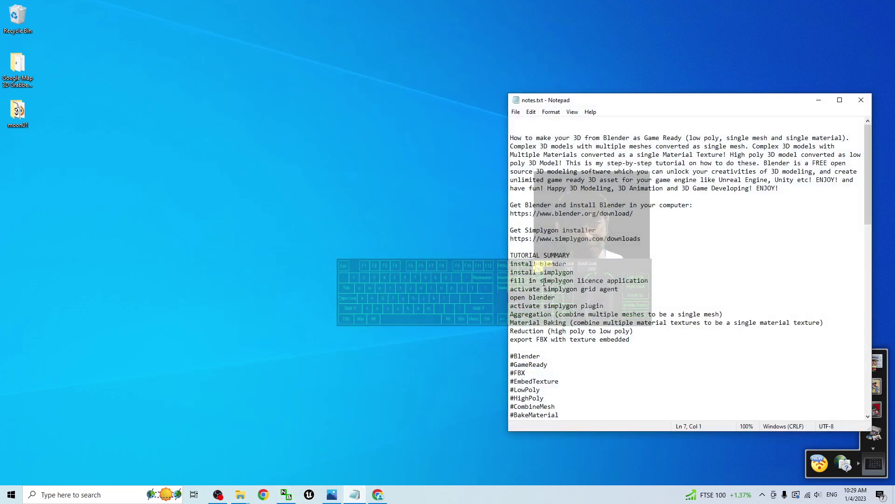
{"action": "left_click_drag", "start_coordinate": [524, 283], "coordinate": [597, 283]}
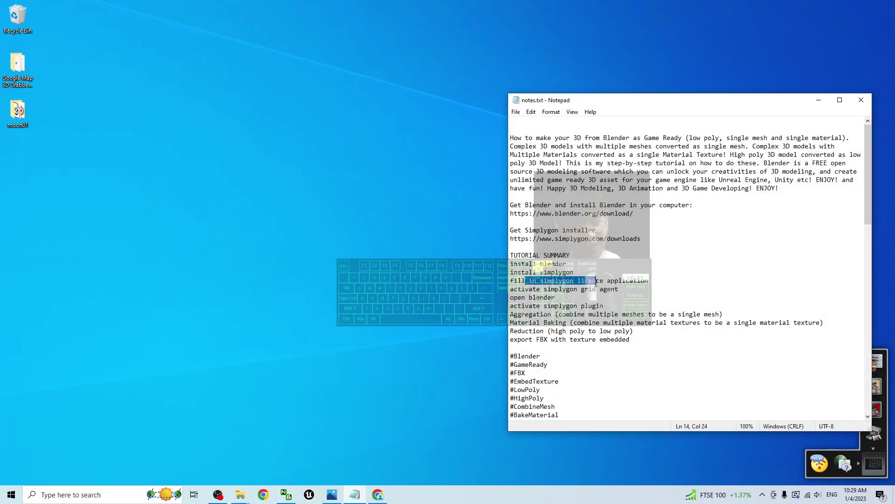
{"action": "left_click", "coordinate": [674, 275]}
Find and launch the Simplygon 10 License Application, and place its wizard near notes.txt
{"action": "left_click", "coordinate": [60, 495]}
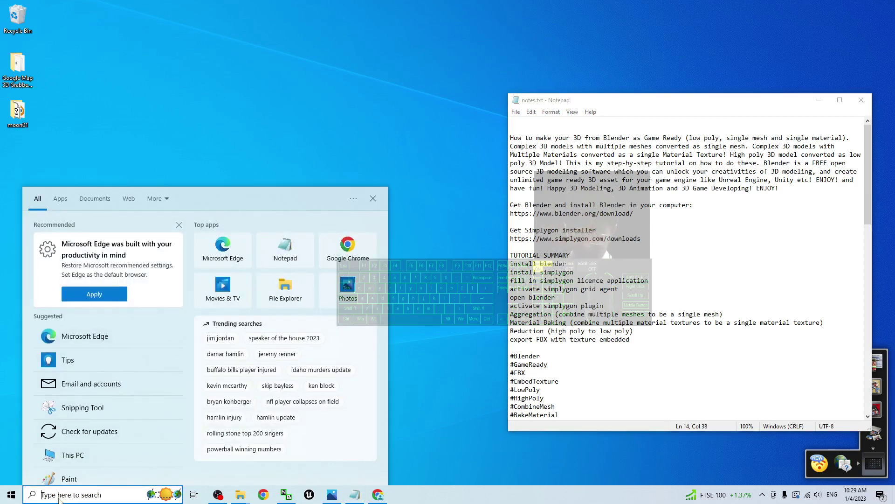
{"action": "type", "text": "simply"}
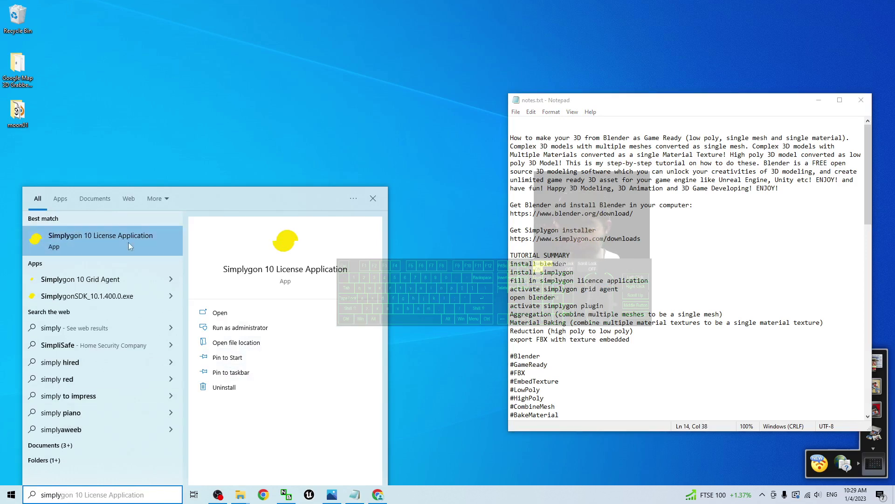
{"action": "left_click", "coordinate": [117, 238]}
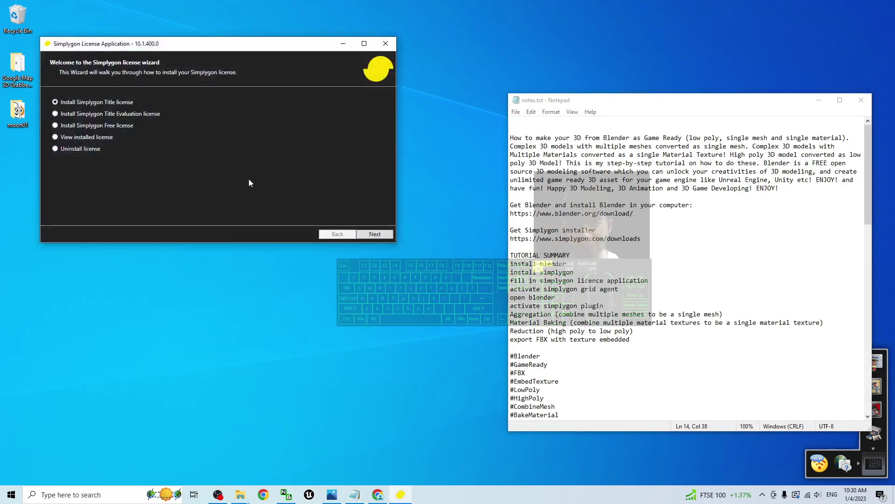
{"action": "left_click_drag", "start_coordinate": [227, 46], "coordinate": [307, 128]}
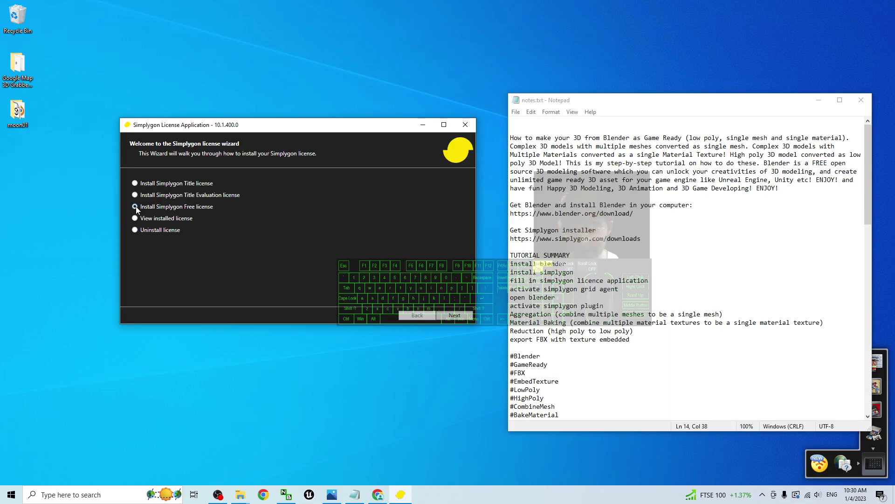
Try to install the Simplygon Free license by accepting the End User License Agreement, then cancel at the account sign-in and close the wizard
{"action": "left_click", "coordinate": [461, 317]}
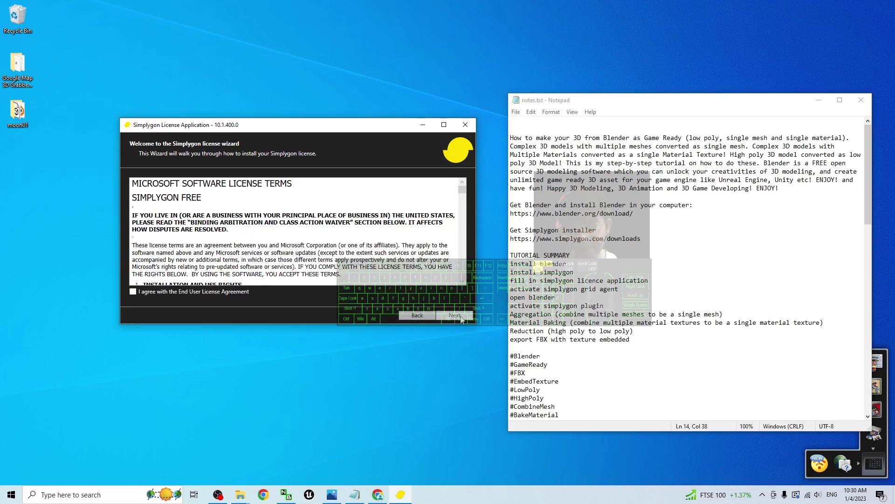
{"action": "left_click", "coordinate": [133, 292]}
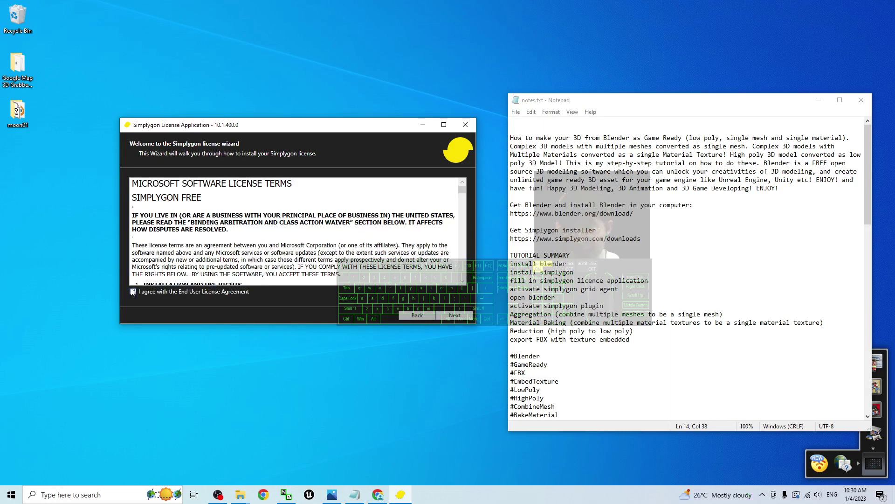
{"action": "left_click", "coordinate": [455, 316]}
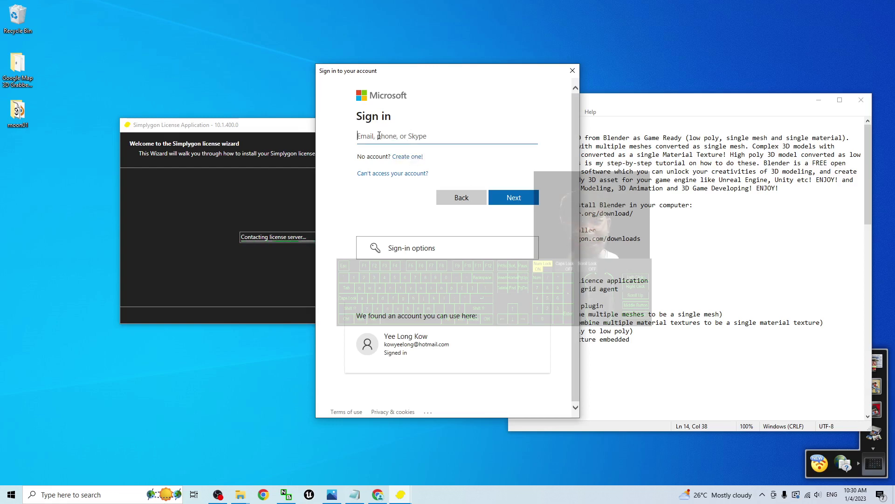
{"action": "left_click", "coordinate": [573, 71]}
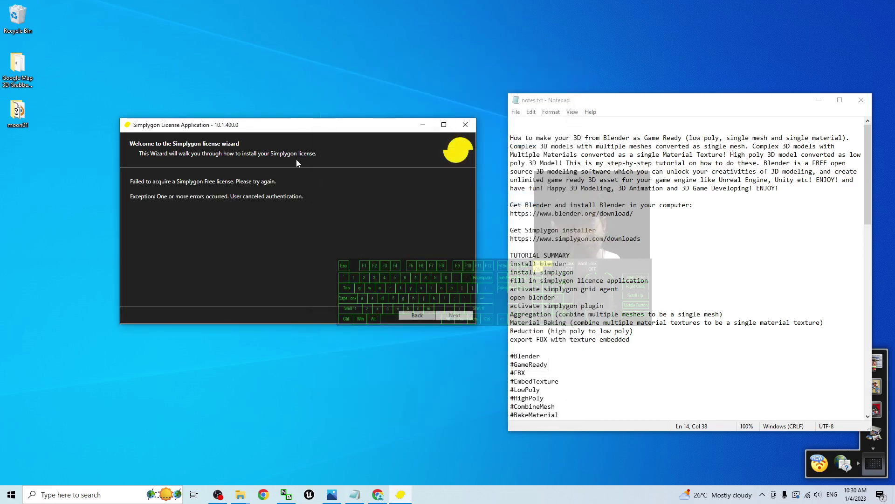
{"action": "left_click", "coordinate": [472, 125]}
{"action": "left_click", "coordinate": [75, 495]}
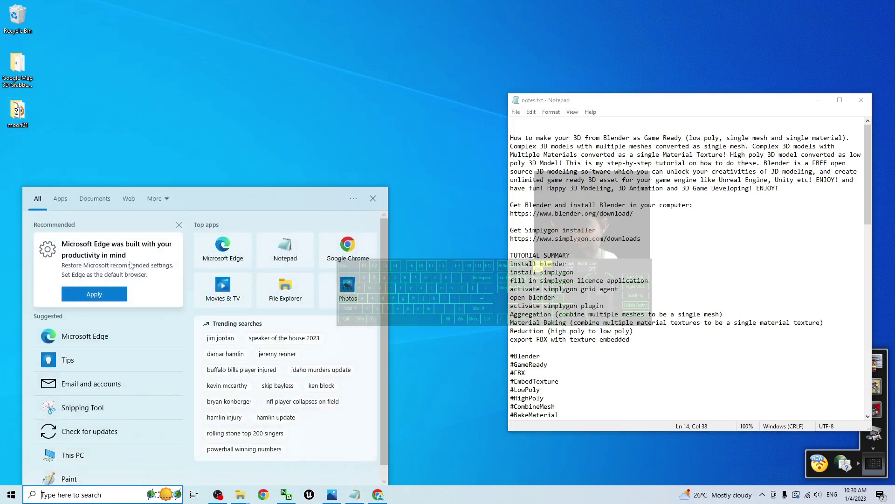
{"action": "left_click", "coordinate": [75, 495]}
{"action": "left_click", "coordinate": [75, 498]}
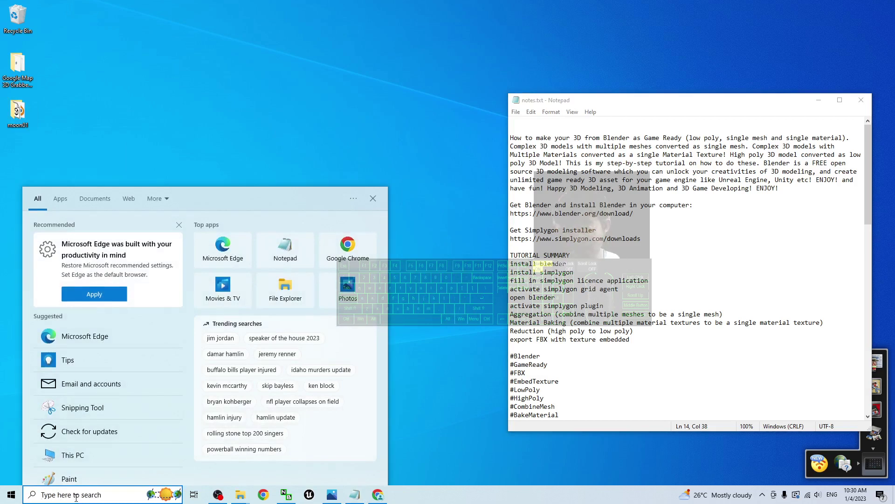
{"action": "left_click", "coordinate": [80, 493]}
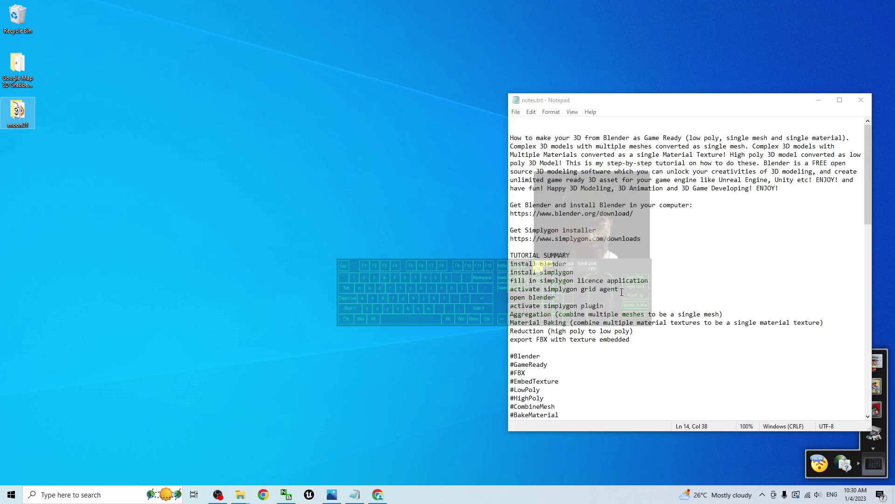
Start the Simplygon 10 Grid Agent, following the "activate simplygon grid agent" line in notes.txt
{"action": "left_click_drag", "start_coordinate": [514, 289], "coordinate": [597, 290]}
{"action": "left_click", "coordinate": [560, 290]}
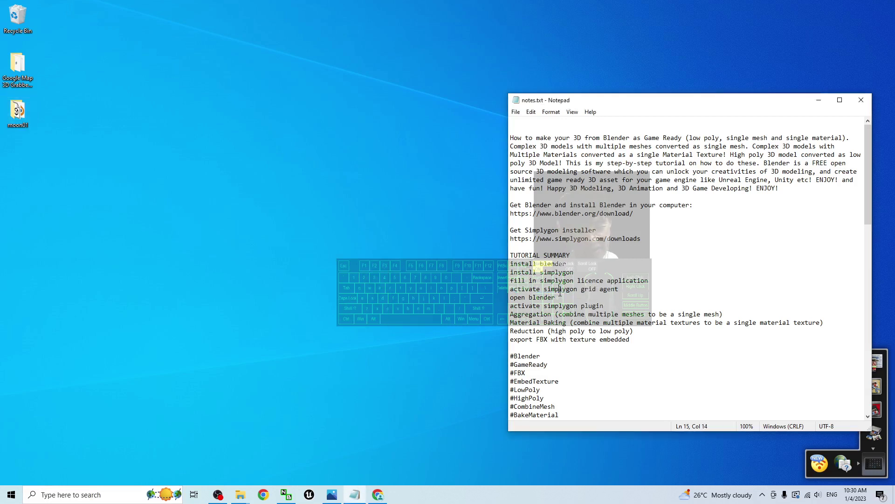
{"action": "left_click", "coordinate": [274, 415]}
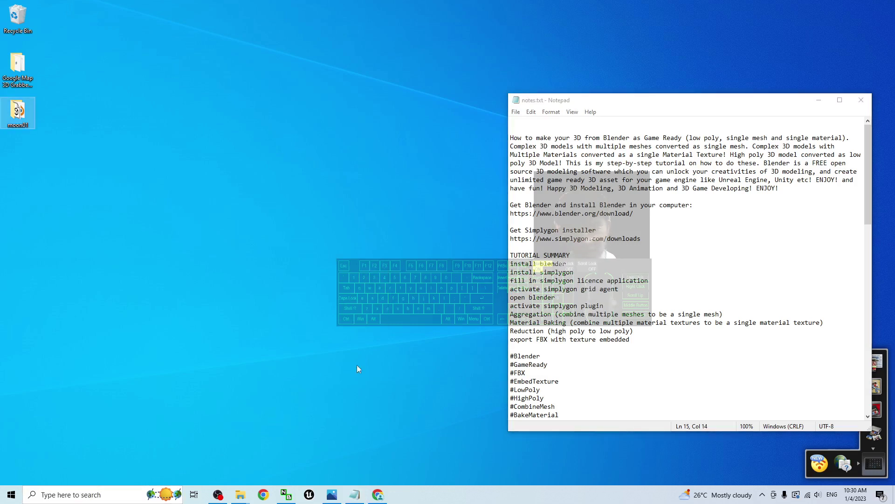
{"action": "left_click_drag", "start_coordinate": [521, 289], "coordinate": [604, 290]}
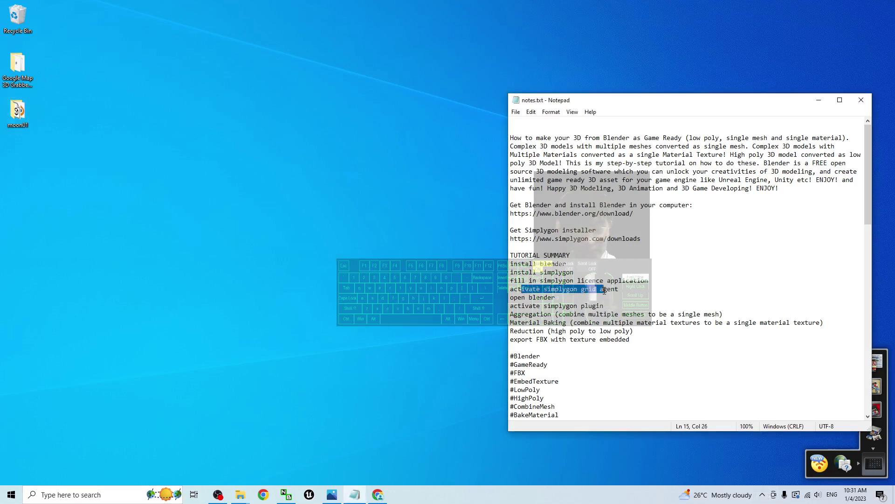
{"action": "left_click", "coordinate": [78, 495]}
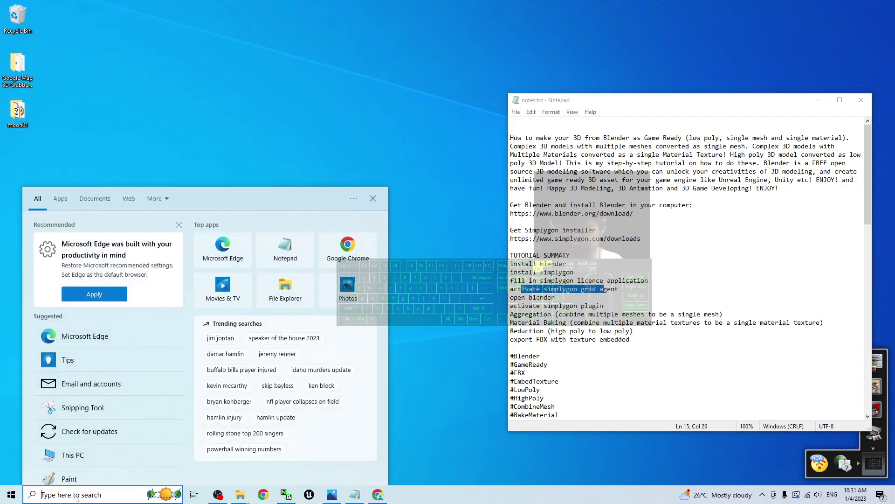
{"action": "type", "text": "simplygon"}
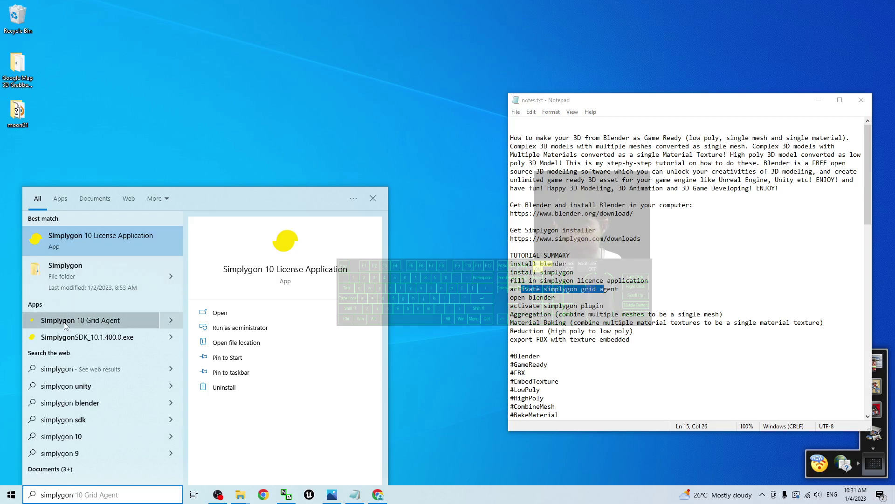
{"action": "left_click", "coordinate": [65, 321]}
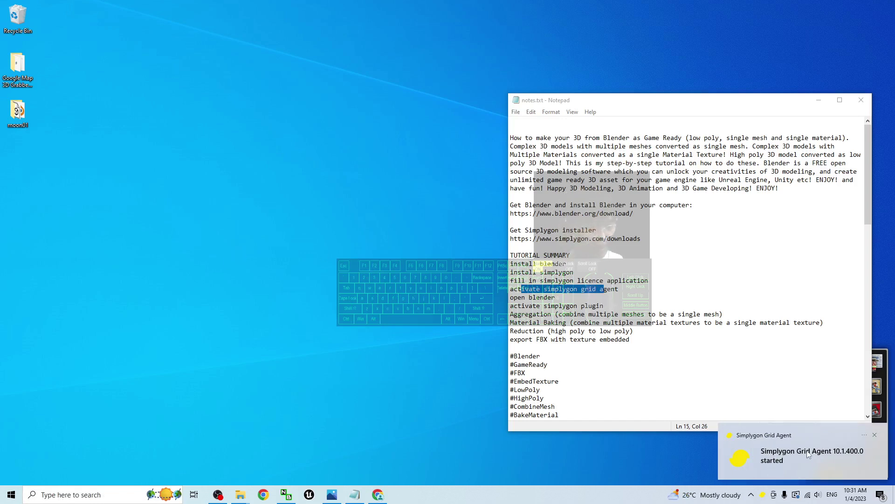
Dismiss the Grid Agent start notification and check for the Simplygon Grid Agent among the running background applications
{"action": "left_click", "coordinate": [875, 435]}
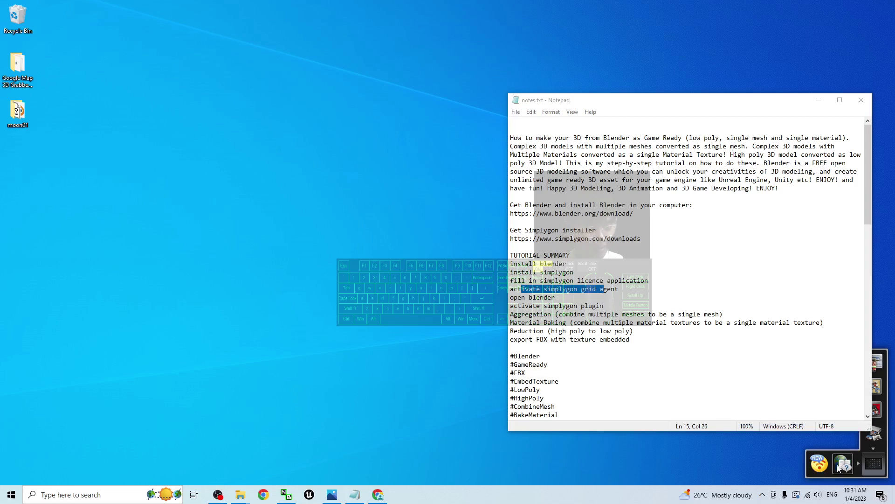
{"action": "left_click", "coordinate": [762, 495]}
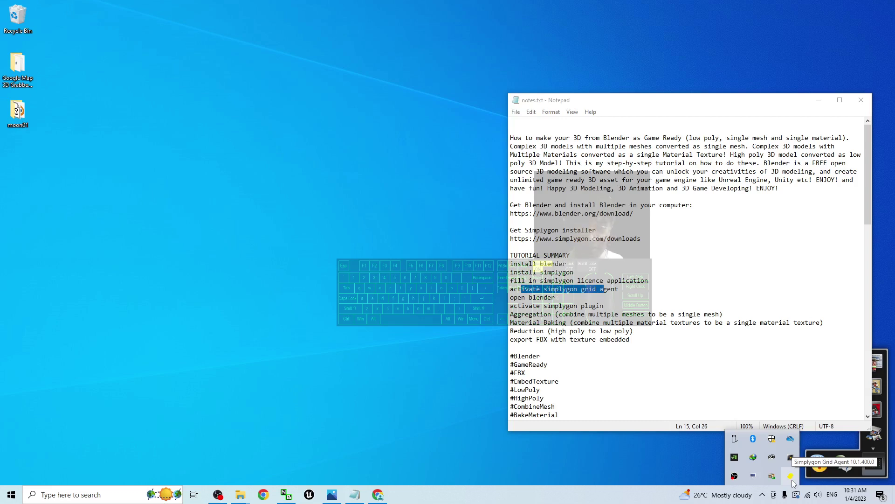
Following the "open blender" line in notes.txt, open moon01.blend from the moon01 desktop folder in Blender
{"action": "left_click_drag", "start_coordinate": [592, 297], "coordinate": [510, 297]}
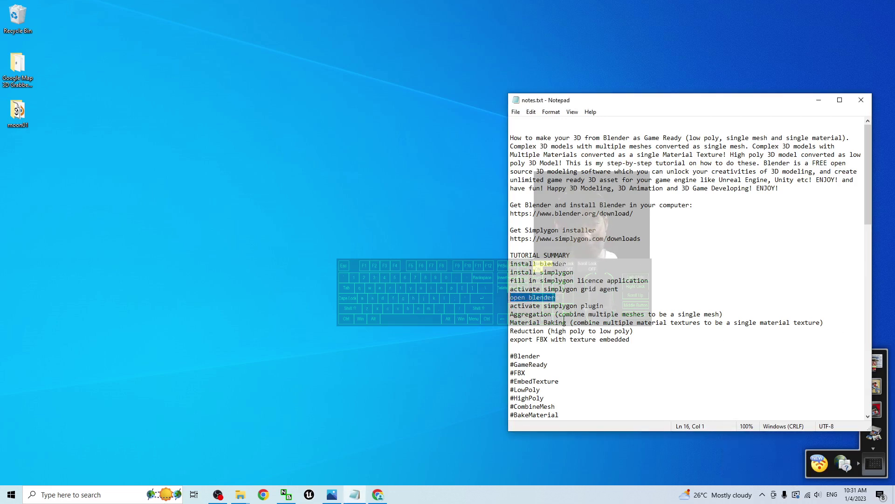
{"action": "left_click", "coordinate": [560, 299]}
{"action": "left_click", "coordinate": [18, 112]}
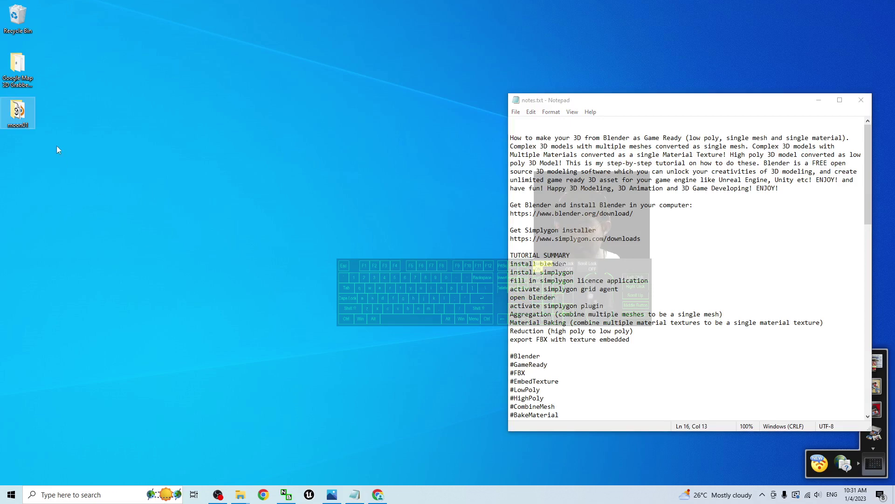
{"action": "double_click", "coordinate": [24, 114]}
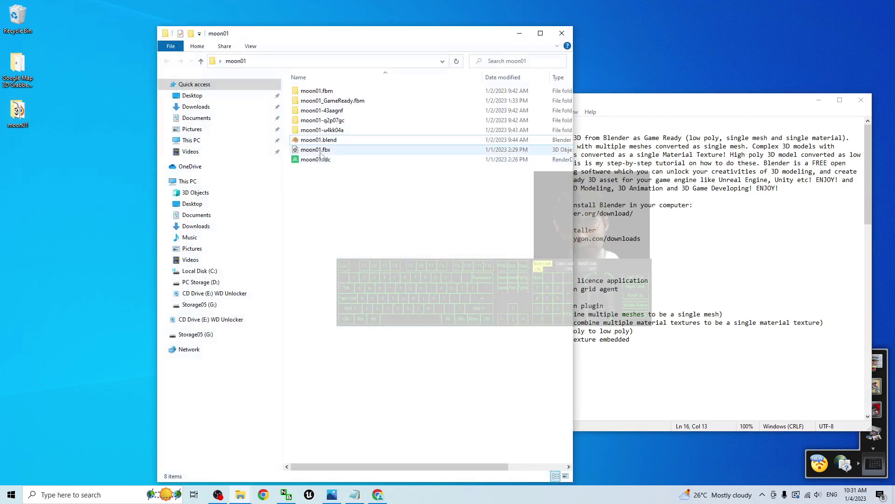
{"action": "left_click", "coordinate": [330, 142]}
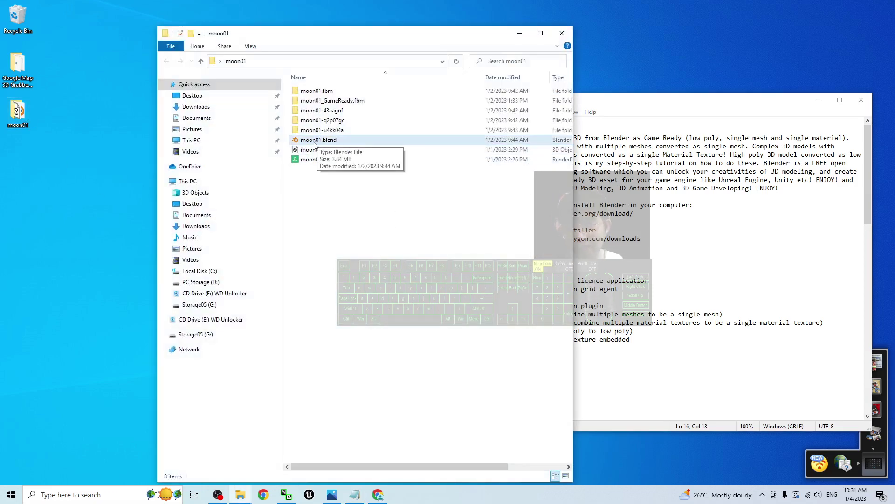
{"action": "double_click", "coordinate": [327, 141]}
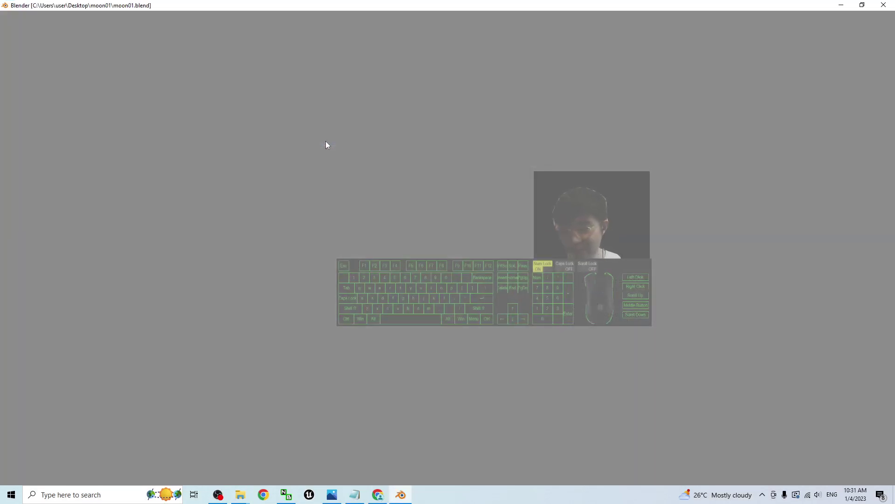
Select all the moon terrain meshes to examine how the surface is divided into tiles, and clear the selection
{"action": "key", "text": "a"}
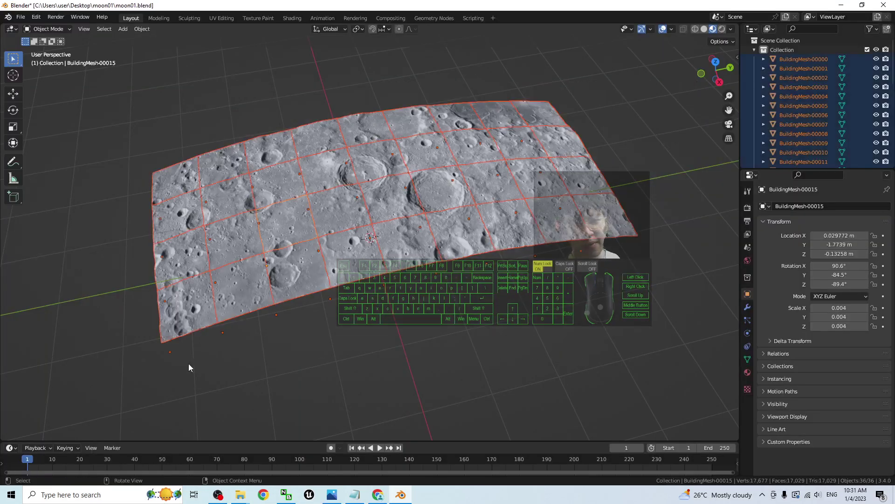
{"action": "left_click_drag", "start_coordinate": [653, 86], "coordinate": [213, 334]}
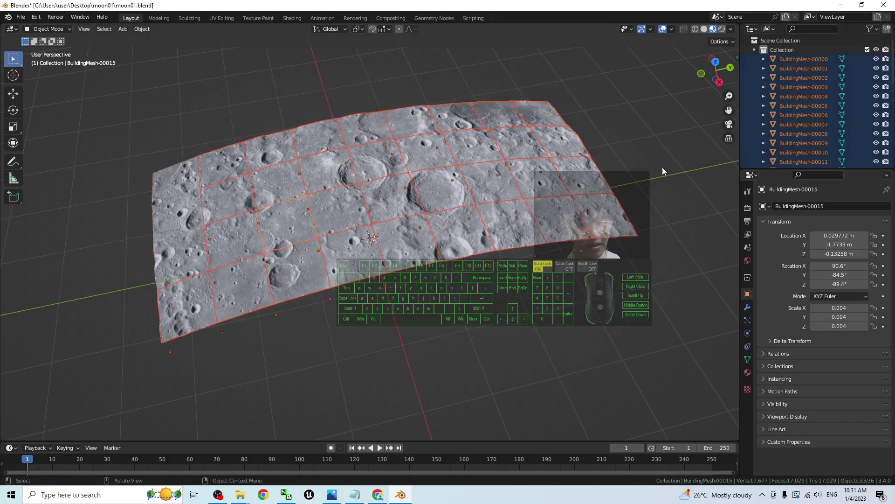
{"action": "left_click", "coordinate": [470, 340]}
{"action": "middle_click_drag", "start_coordinate": [470, 339], "coordinate": [511, 335]}
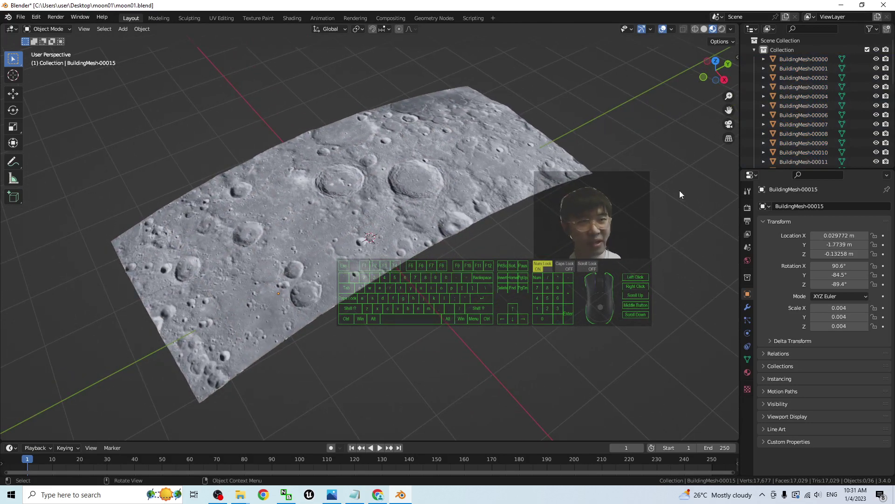
Search the add-ons in the preferences for "simplygon", enable 3D Optimization: Simplygon 10, and close the preferences
{"action": "left_click", "coordinate": [36, 17]}
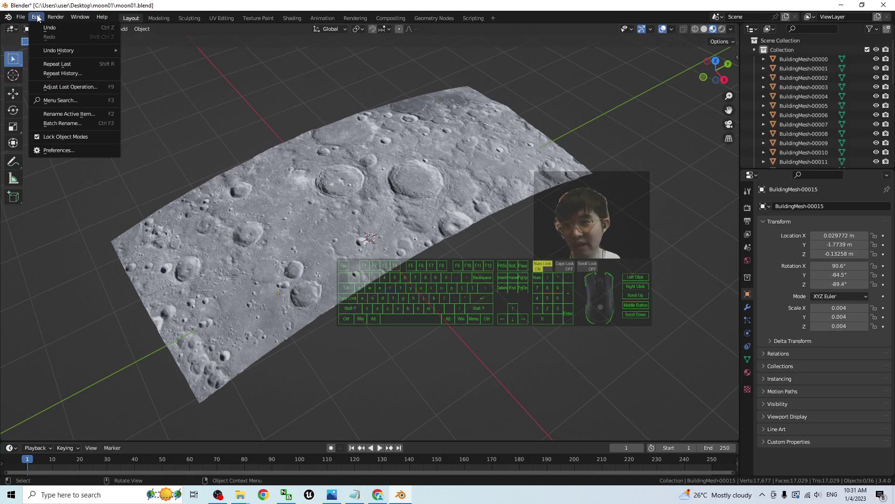
{"action": "left_click", "coordinate": [50, 151]}
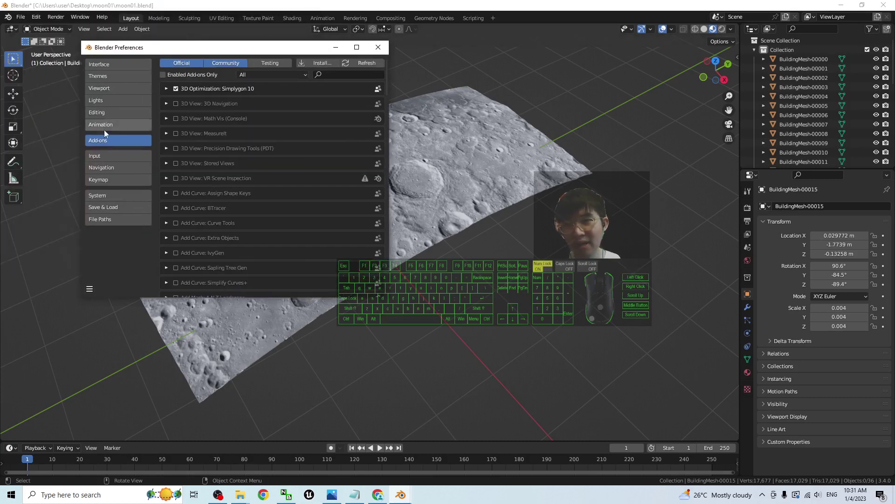
{"action": "left_click", "coordinate": [106, 140]}
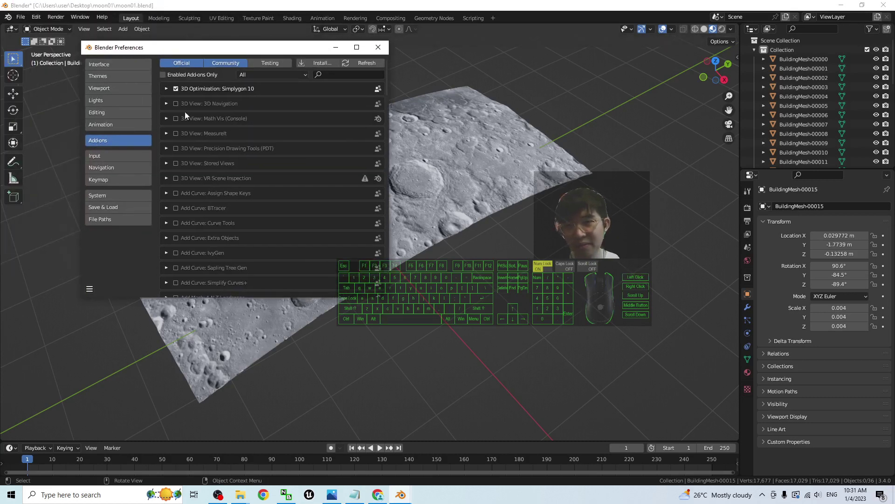
{"action": "left_click", "coordinate": [334, 75]}
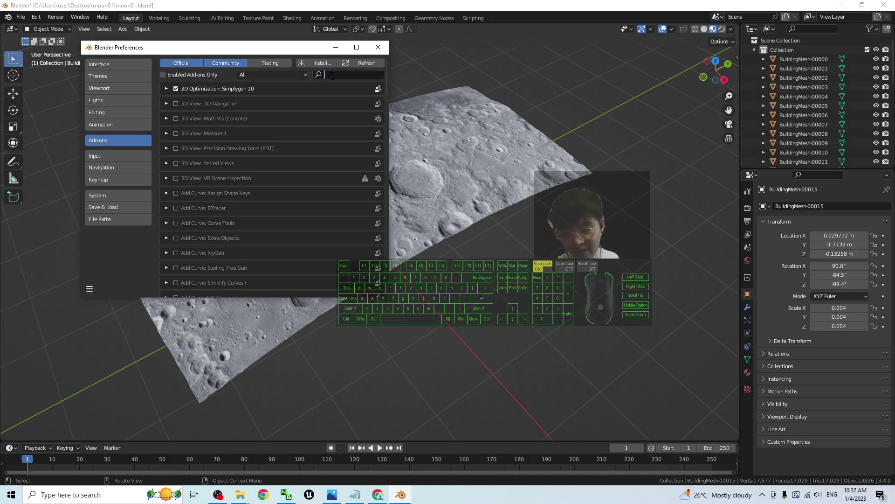
{"action": "type", "text": "simplygon"}
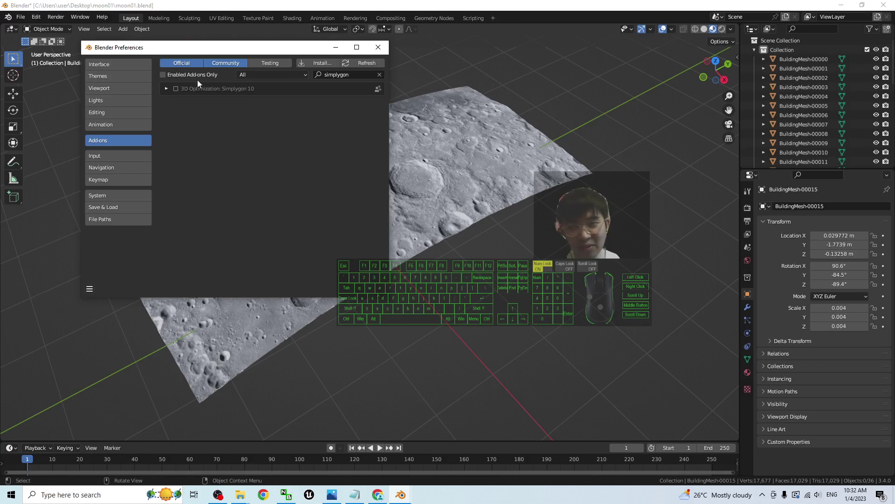
{"action": "left_click", "coordinate": [347, 74]}
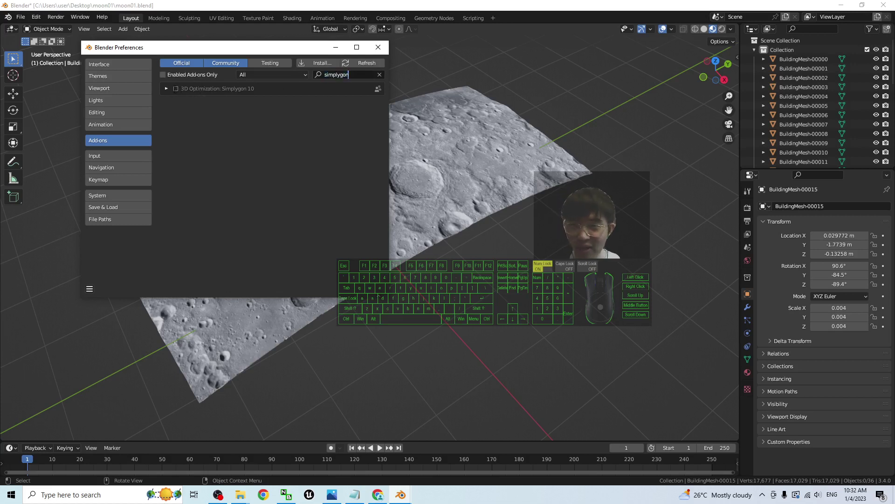
{"action": "left_click", "coordinate": [176, 89]}
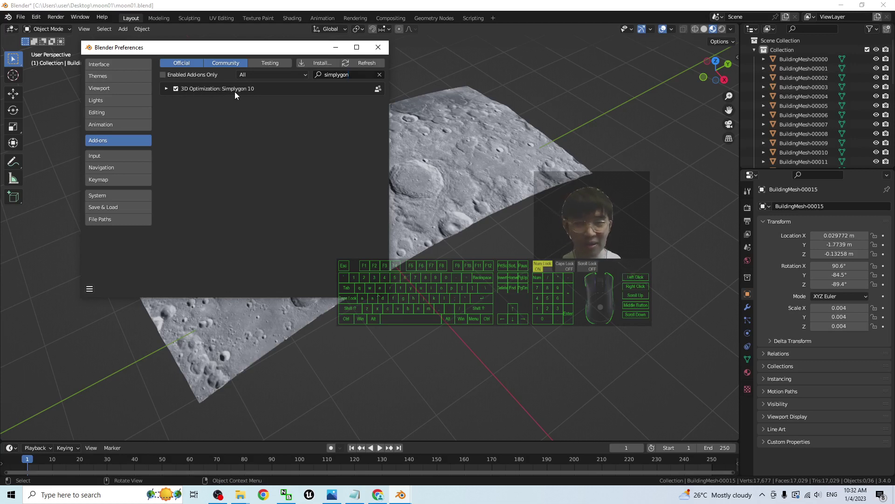
{"action": "left_click", "coordinate": [382, 49]}
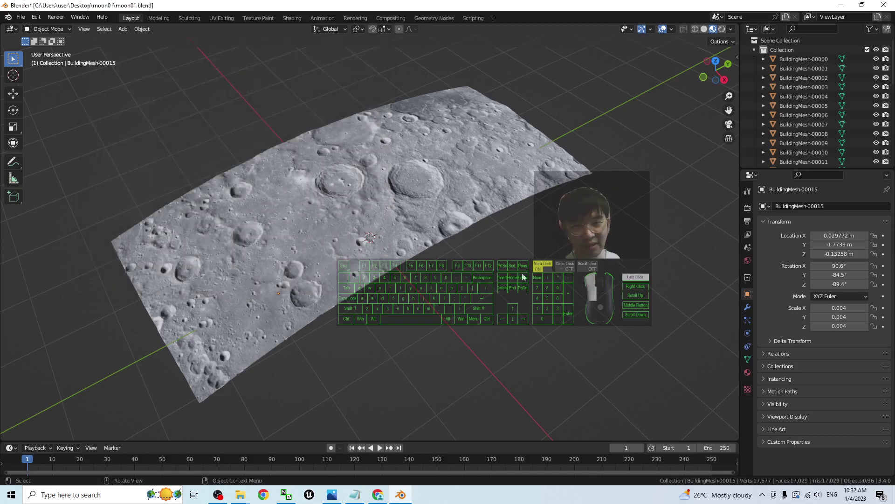
Clear the mesh selection and display the Simplygon add-on's settings beside the 3D viewport
{"action": "left_click", "coordinate": [405, 163]}
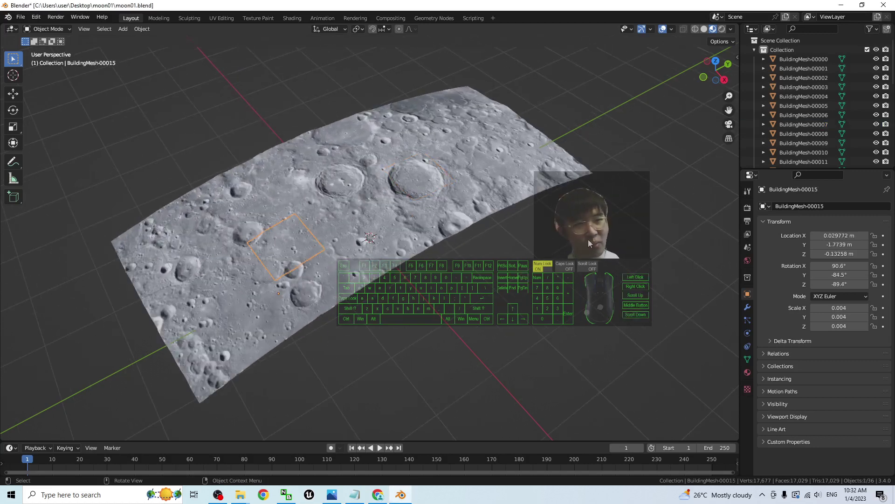
{"action": "key", "text": "a"}
{"action": "left_click", "coordinate": [595, 301]}
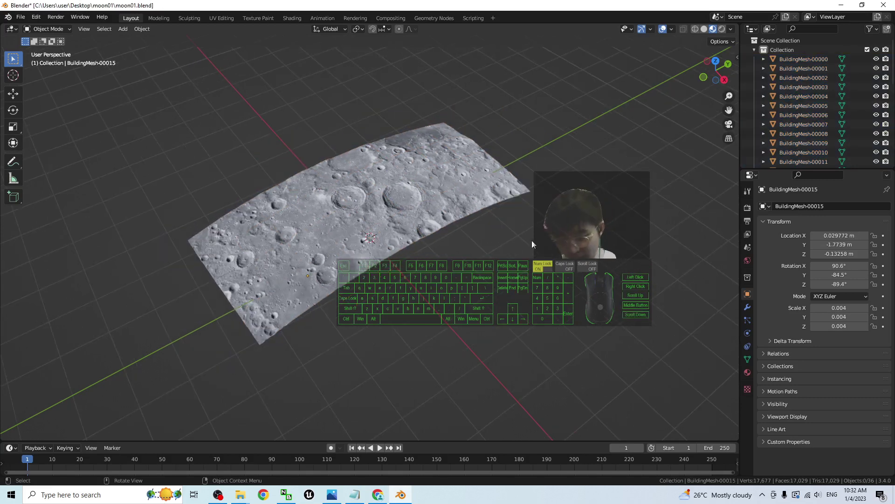
{"action": "key", "text": "n"}
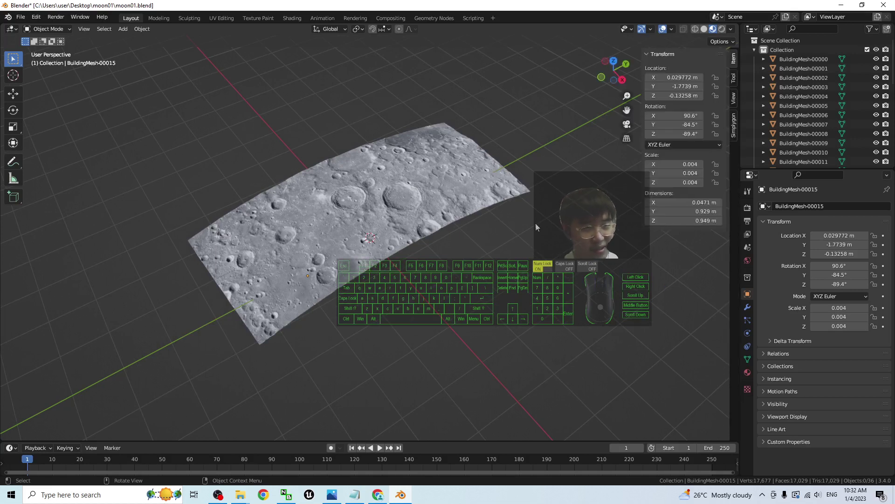
{"action": "left_click", "coordinate": [734, 123]}
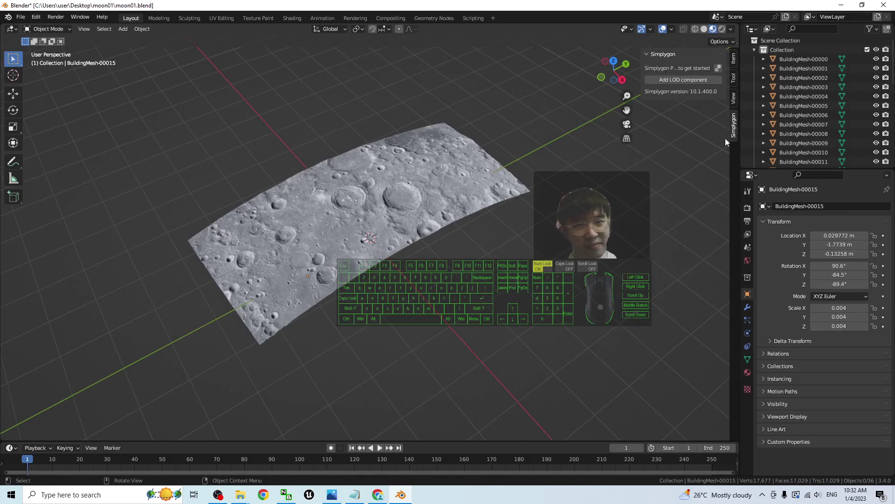
Select every BuildingMesh tile of the moon terrain, checking the selection against the scene's object list
{"action": "left_click", "coordinate": [547, 108]}
{"action": "left_click_drag", "start_coordinate": [547, 108], "coordinate": [168, 387]}
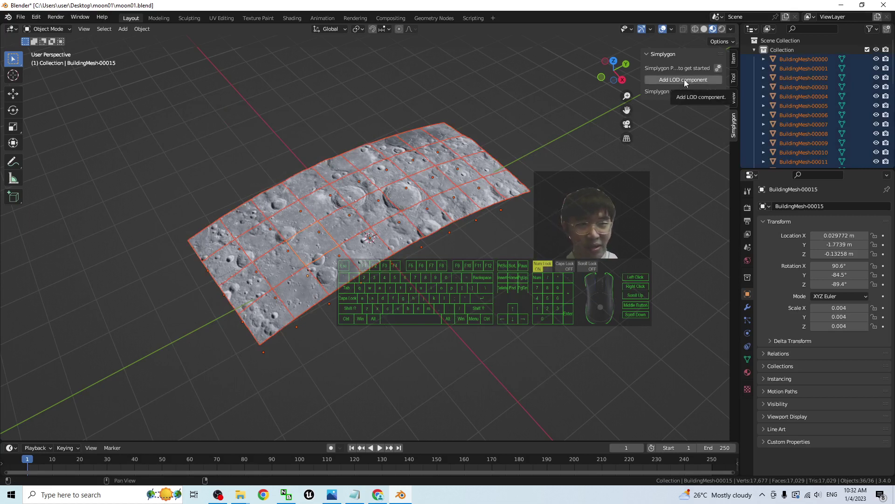
{"action": "scroll", "coordinate": [807, 82], "scroll_direction": "down", "scroll_amount": 3}
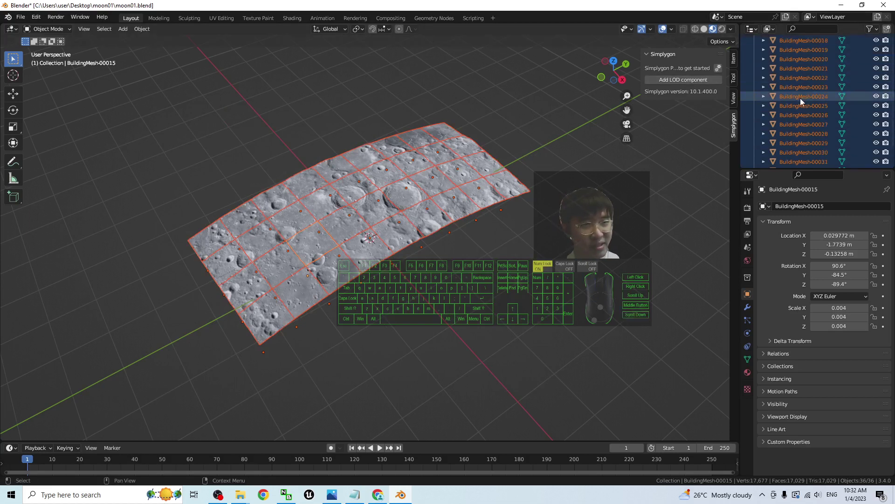
{"action": "scroll", "coordinate": [800, 98], "scroll_direction": "down", "scroll_amount": 5}
{"action": "left_click", "coordinate": [564, 147]}
{"action": "left_click_drag", "start_coordinate": [551, 114], "coordinate": [446, 268]}
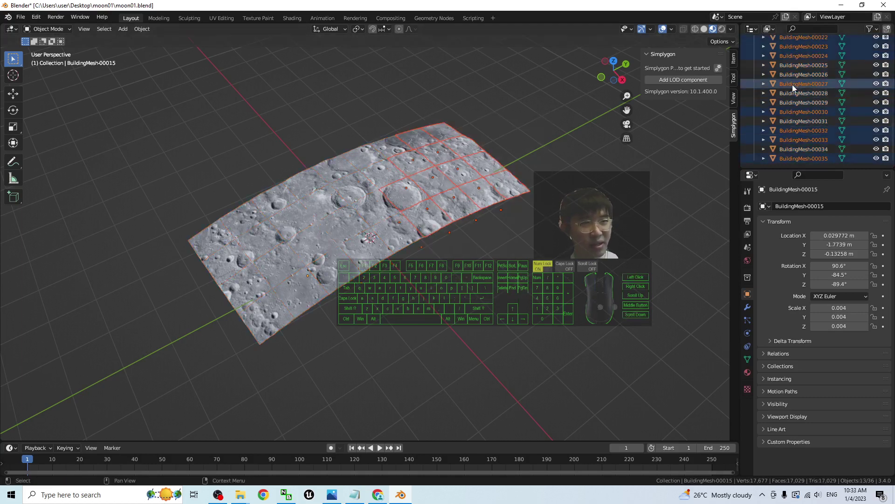
{"action": "left_click", "coordinate": [536, 113]}
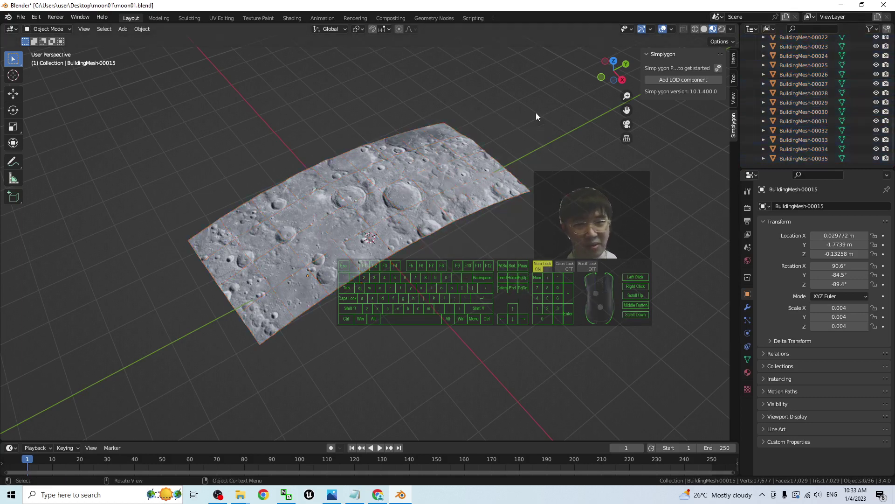
{"action": "left_click_drag", "start_coordinate": [548, 85], "coordinate": [172, 380]}
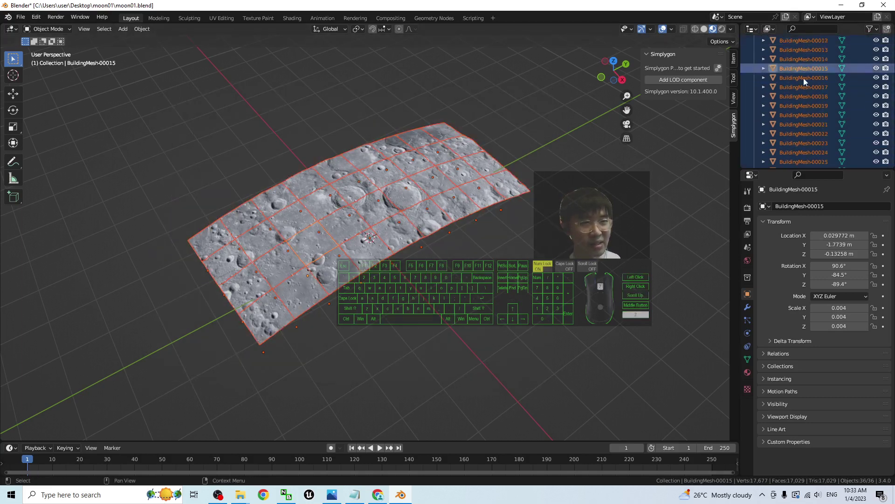
Add the basic "Aggregation with material baking" LOD component for the selected meshes and process them with Simplygon
{"action": "left_click", "coordinate": [675, 80]}
{"action": "mouse_move", "coordinate": [675, 80]}
{"action": "mouse_move", "coordinate": [635, 89]}
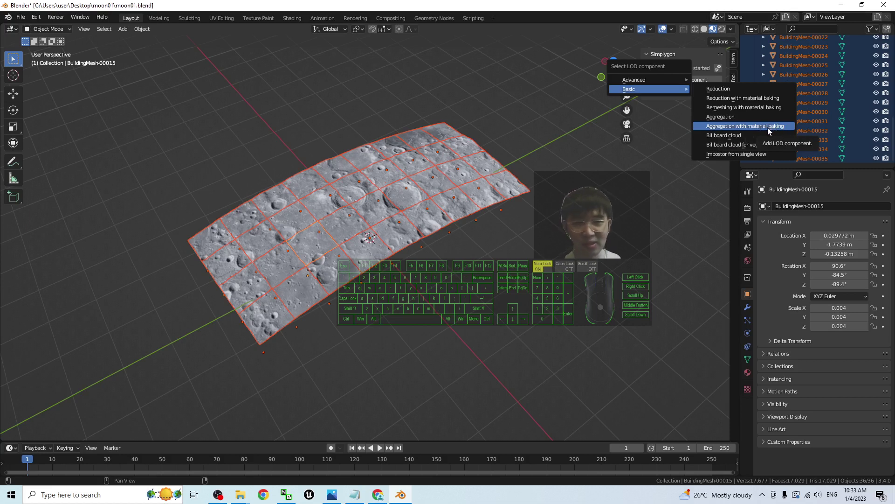
{"action": "left_click", "coordinate": [741, 125]}
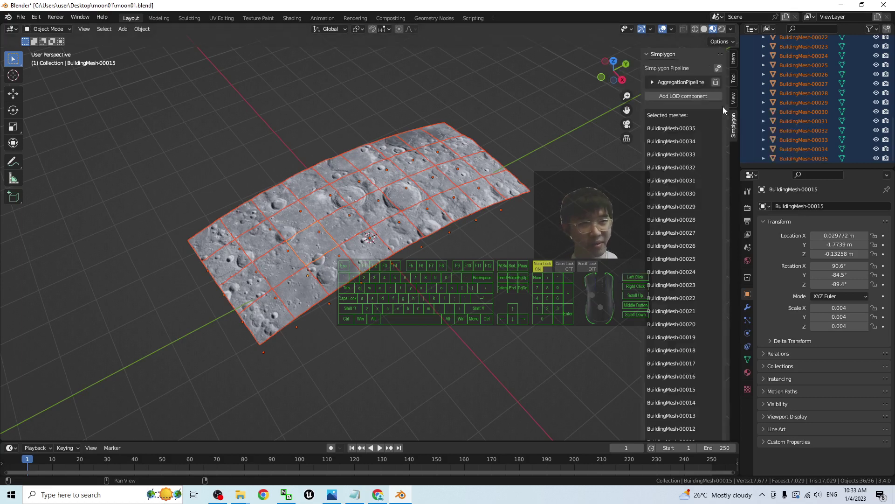
{"action": "left_click_drag", "start_coordinate": [725, 138], "coordinate": [726, 392]}
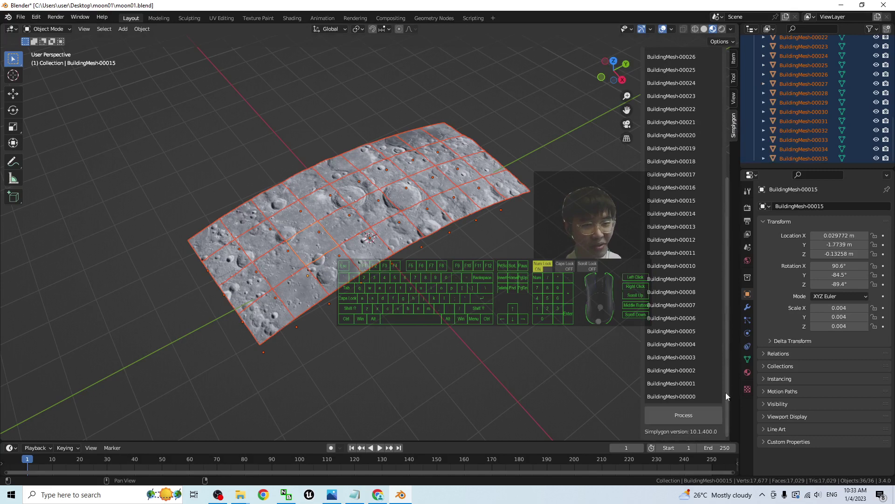
{"action": "left_click", "coordinate": [666, 412]}
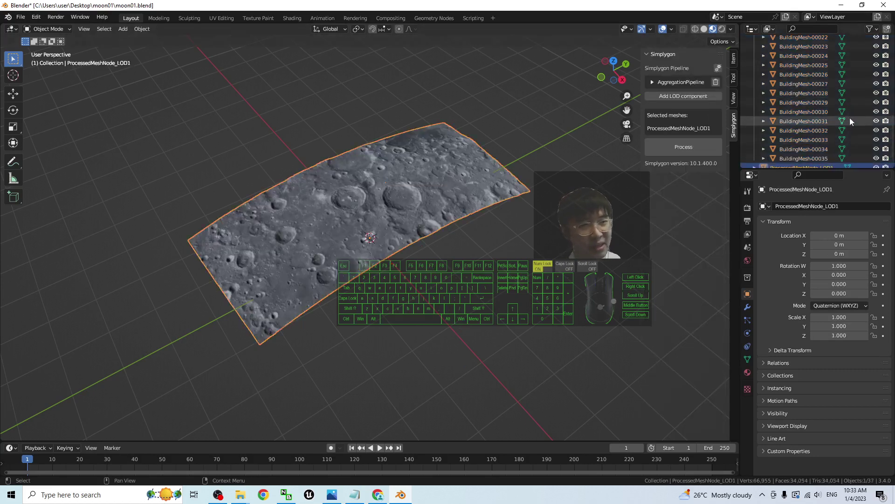
Compare the aggregated terrain mesh with the original BuildingMesh objects in the scene's object list
{"action": "scroll", "coordinate": [849, 118], "scroll_direction": "up", "scroll_amount": 10}
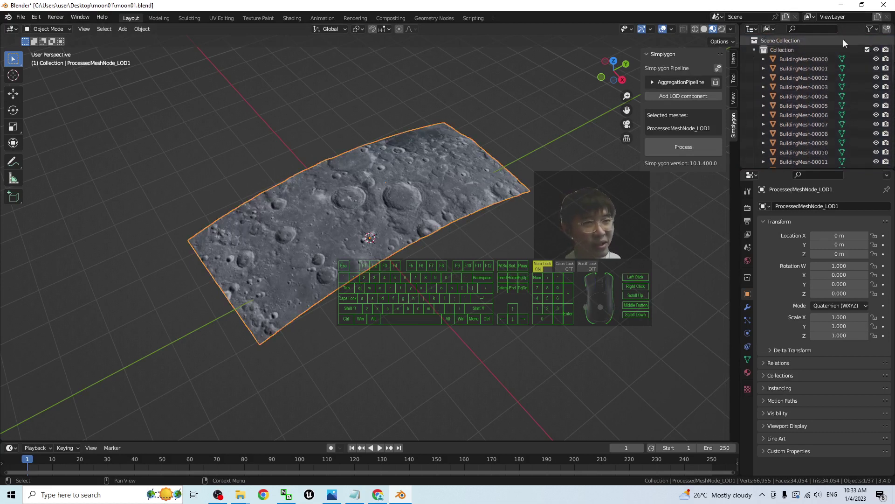
{"action": "scroll", "coordinate": [807, 61], "scroll_direction": "down", "scroll_amount": 10}
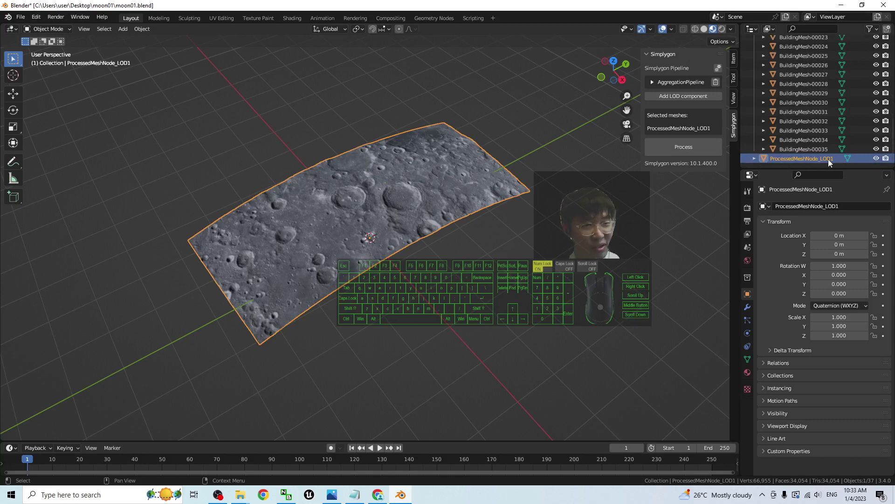
{"action": "left_click", "coordinate": [800, 131]}
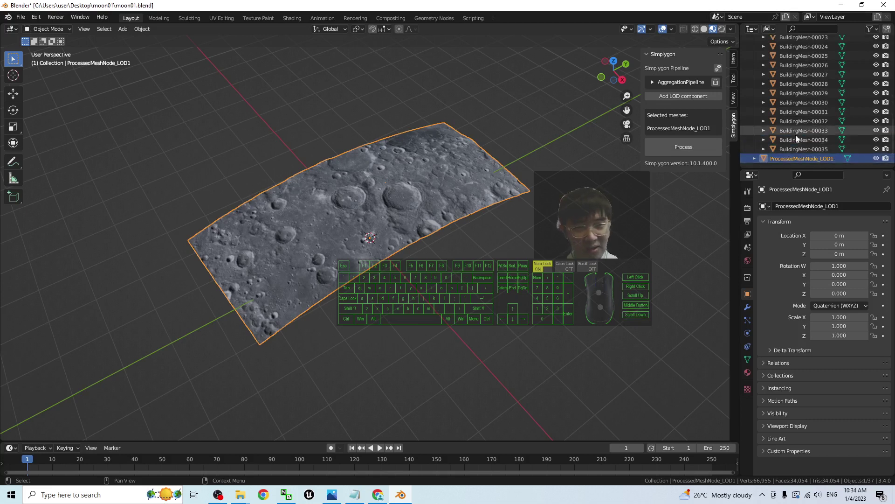
{"action": "left_click", "coordinate": [791, 156]}
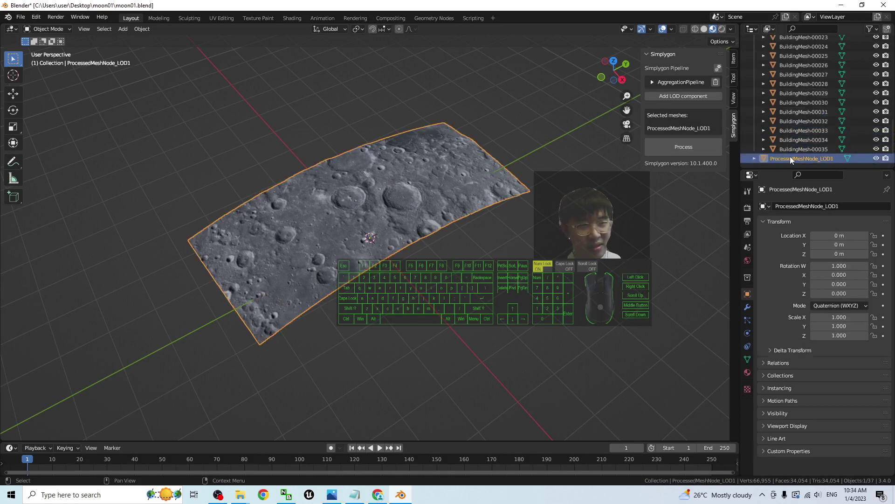
Delete all the original tiles from BuildingMesh-00000 to BuildingMesh-00035, keeping only the aggregated terrain mesh
{"action": "left_click", "coordinate": [796, 149]}
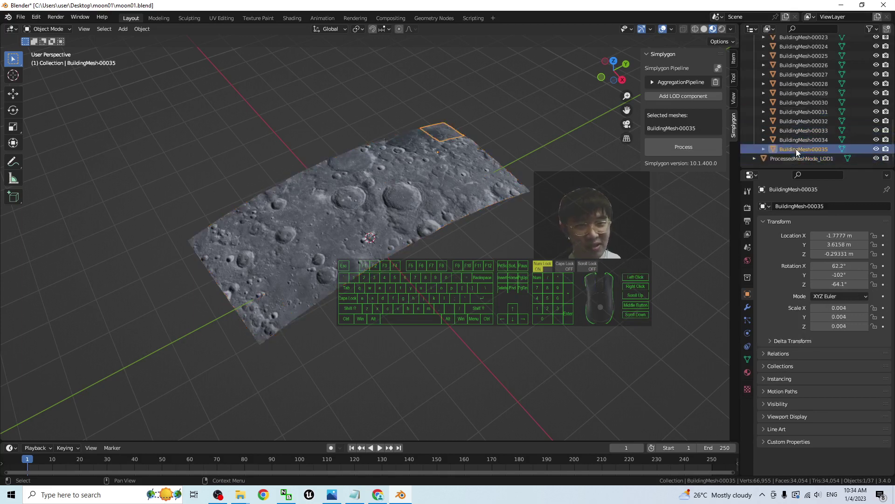
{"action": "left_click", "coordinate": [799, 139]}
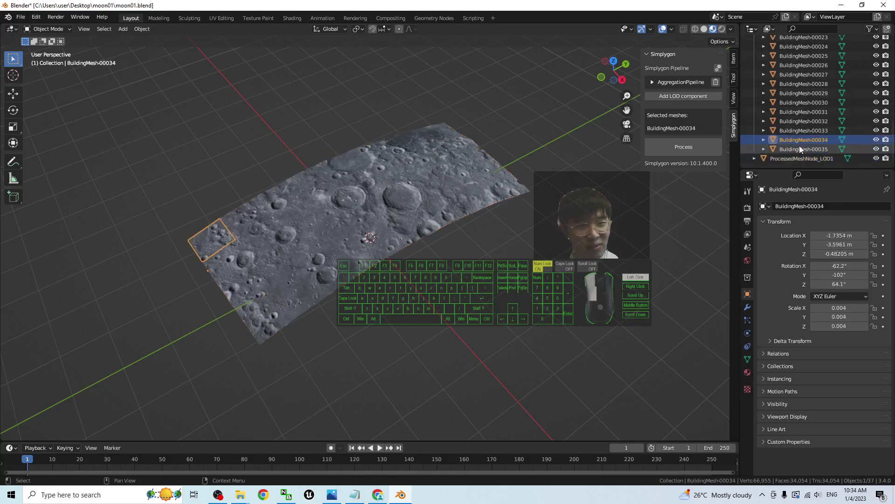
{"action": "left_click", "coordinate": [800, 149]}
{"action": "scroll", "coordinate": [798, 141], "scroll_direction": "up", "scroll_amount": 10}
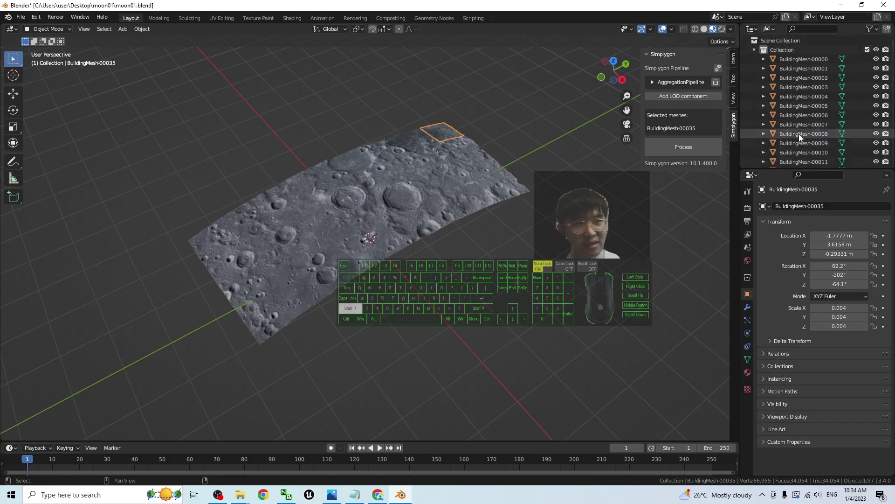
{"action": "left_click", "coordinate": [797, 60], "text": "shift"}
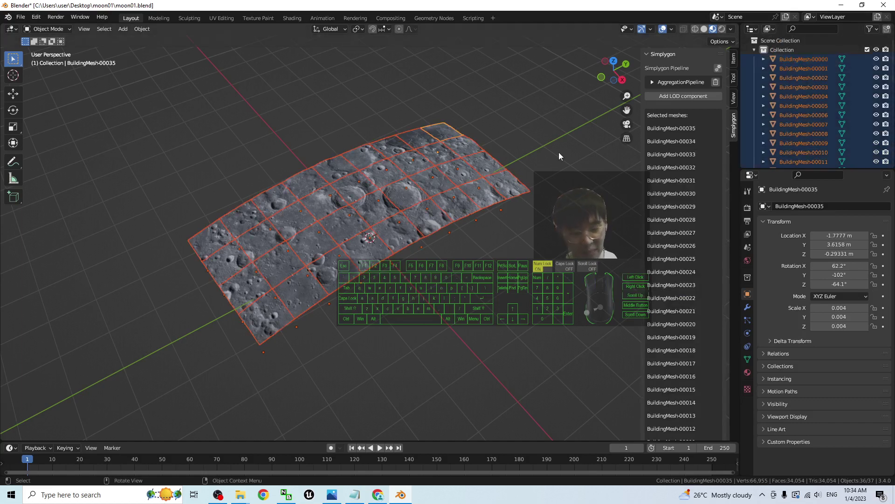
{"action": "key", "text": "Delete"}
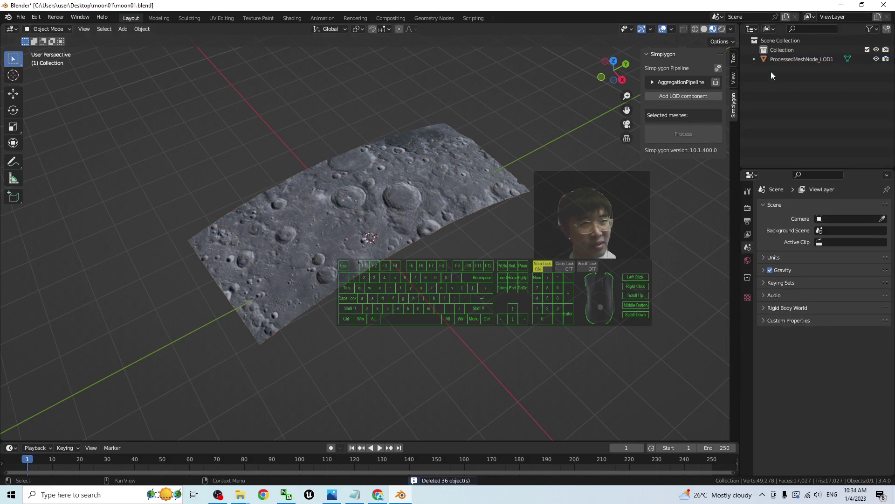
Select the aggregated terrain mesh and inspect its textured surface up close
{"action": "left_click", "coordinate": [789, 59]}
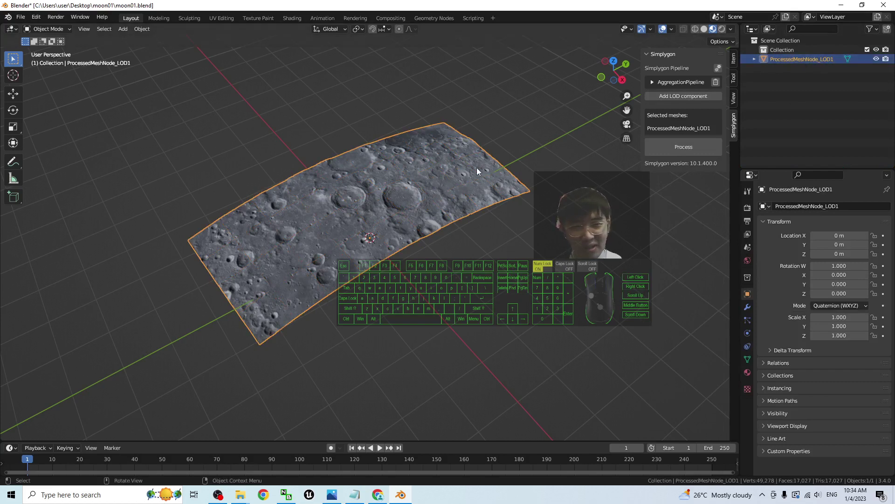
{"action": "scroll", "coordinate": [477, 167], "scroll_direction": "up", "scroll_amount": 2}
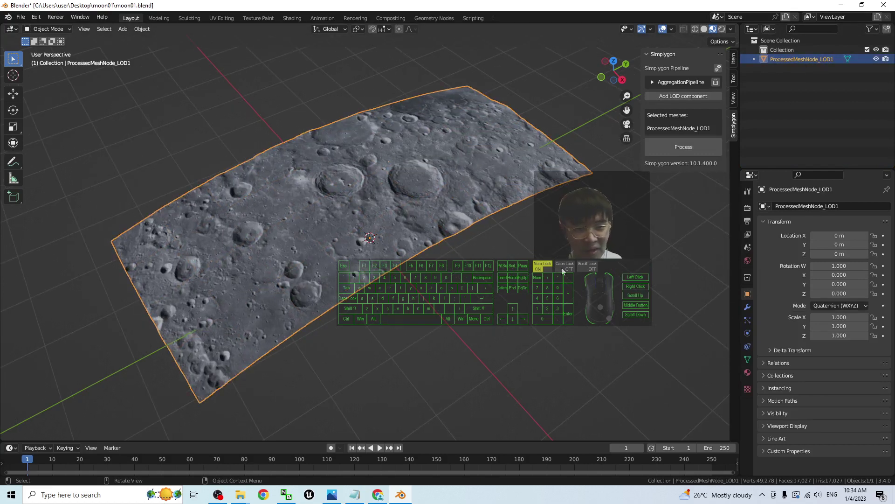
{"action": "middle_click_drag", "start_coordinate": [513, 214], "coordinate": [584, 112]}
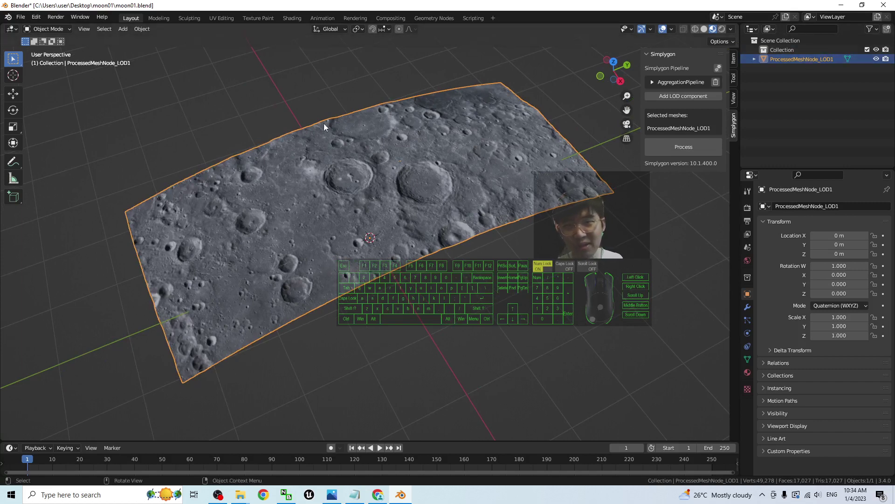
Inspect the aggregated mesh's geometry and its full UV layout over the Basecolor_0 image in the UV Editing workspace
{"action": "left_click", "coordinate": [228, 19]}
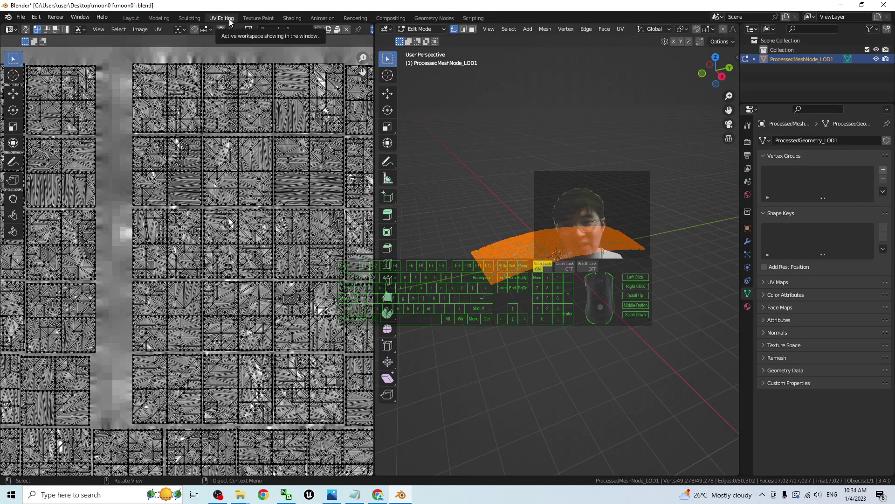
{"action": "middle_click_drag", "start_coordinate": [534, 362], "coordinate": [609, 286]}
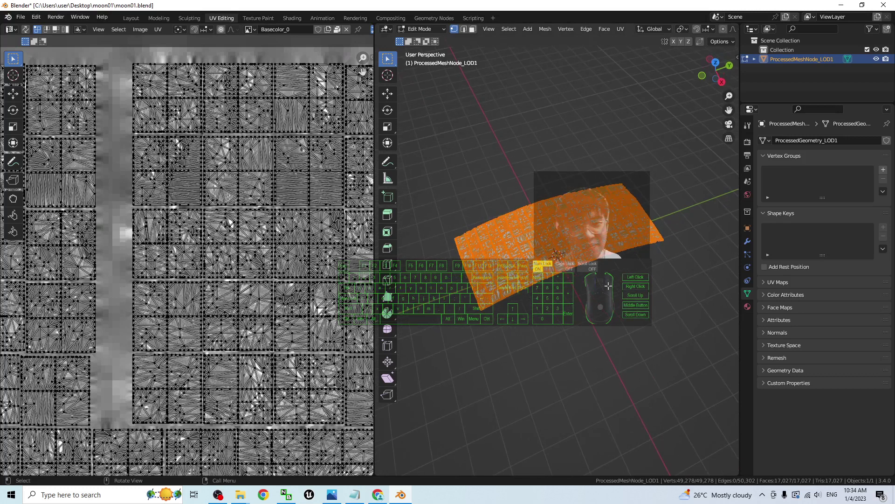
{"action": "scroll", "coordinate": [617, 247], "scroll_direction": "up", "scroll_amount": 4}
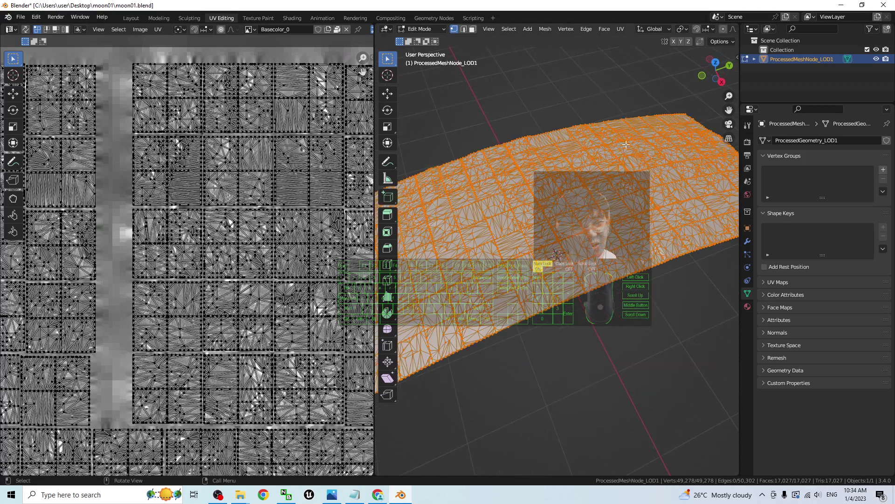
{"action": "key", "text": "KP_Decimal"}
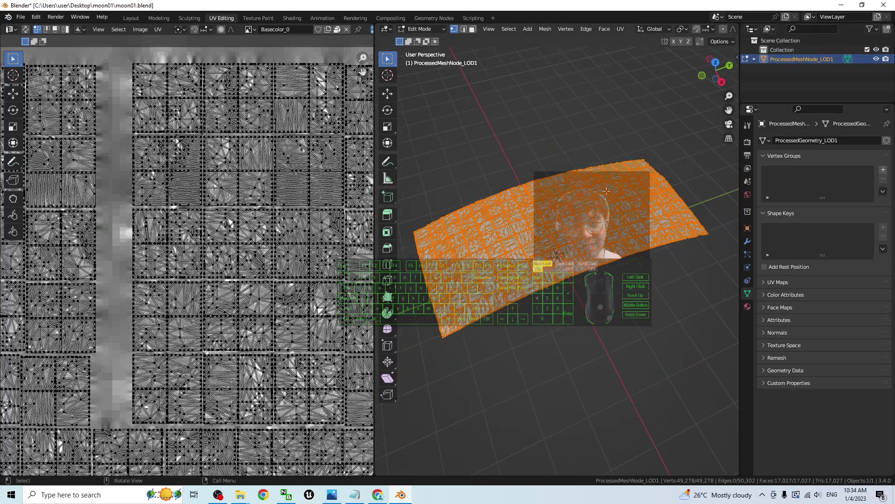
{"action": "scroll", "coordinate": [231, 158], "scroll_direction": "down", "scroll_amount": 4}
{"action": "scroll", "coordinate": [248, 202], "scroll_direction": "up", "scroll_amount": 2}
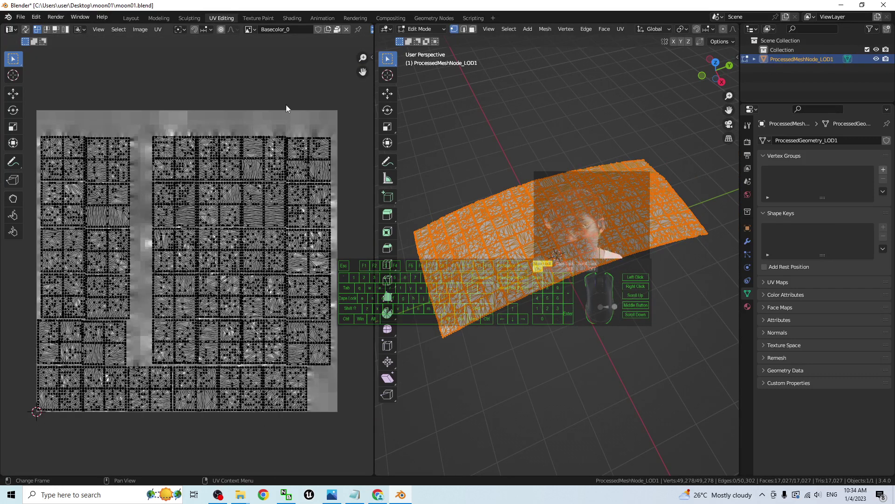
Deselect all the mesh geometry to examine the baked texture atlas, and return to the Layout workspace with the terrain mesh selected
{"action": "scroll", "coordinate": [539, 313], "scroll_direction": "up", "scroll_amount": 5}
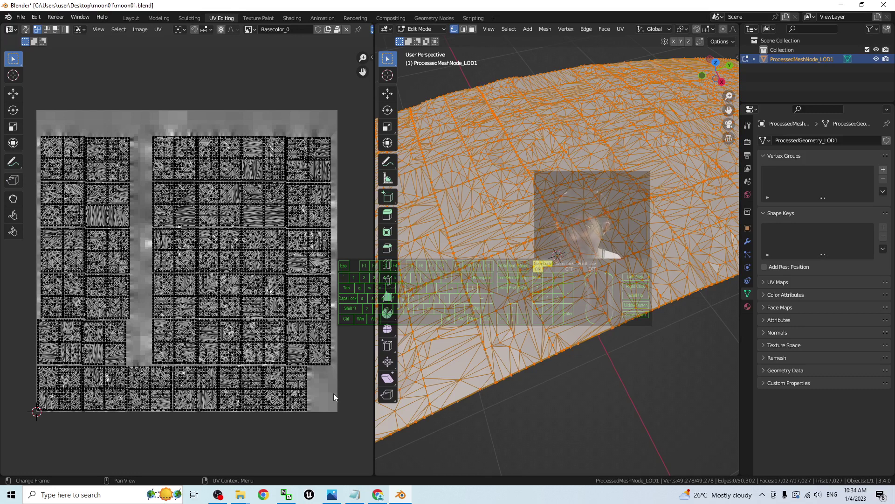
{"action": "scroll", "coordinate": [355, 233], "scroll_direction": "down", "scroll_amount": 5}
{"action": "scroll", "coordinate": [345, 196], "scroll_direction": "up", "scroll_amount": 5}
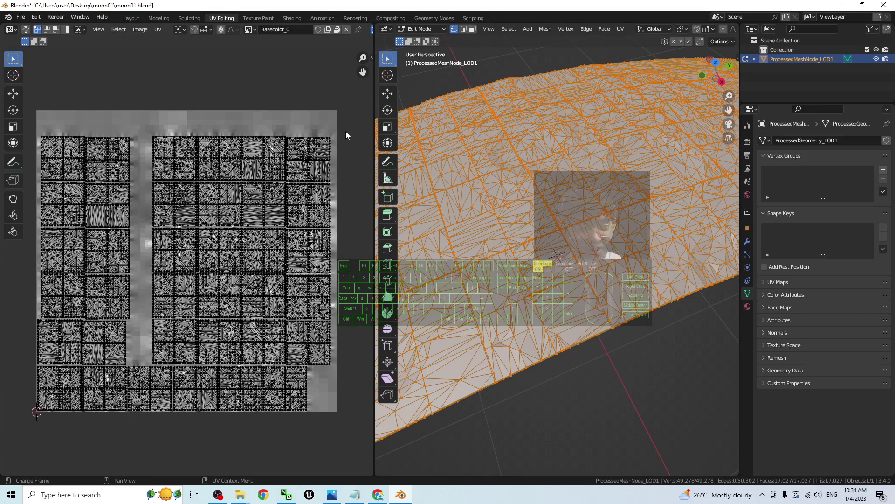
{"action": "key", "text": "alt+a"}
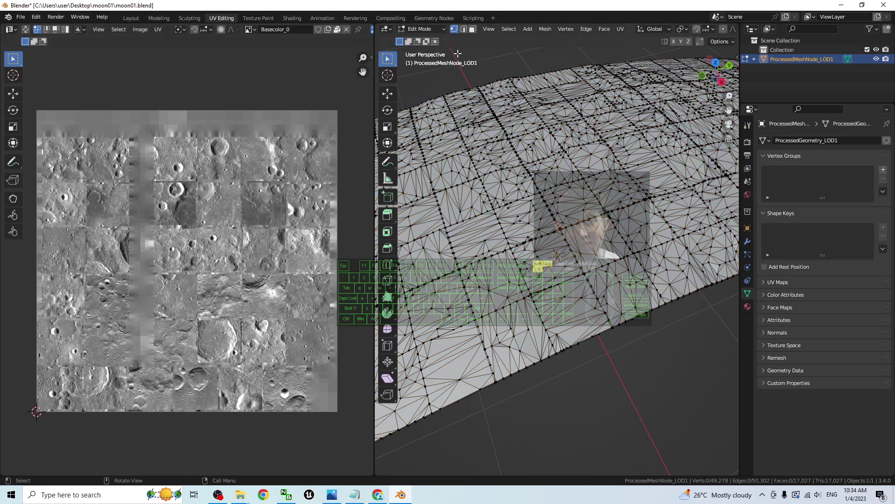
{"action": "left_click", "coordinate": [131, 18]}
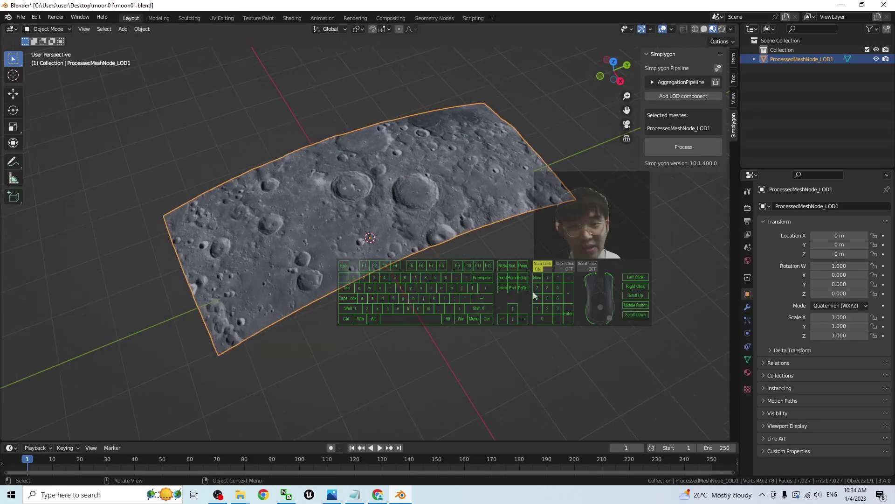
{"action": "left_click", "coordinate": [522, 317]}
{"action": "left_click", "coordinate": [470, 185]}
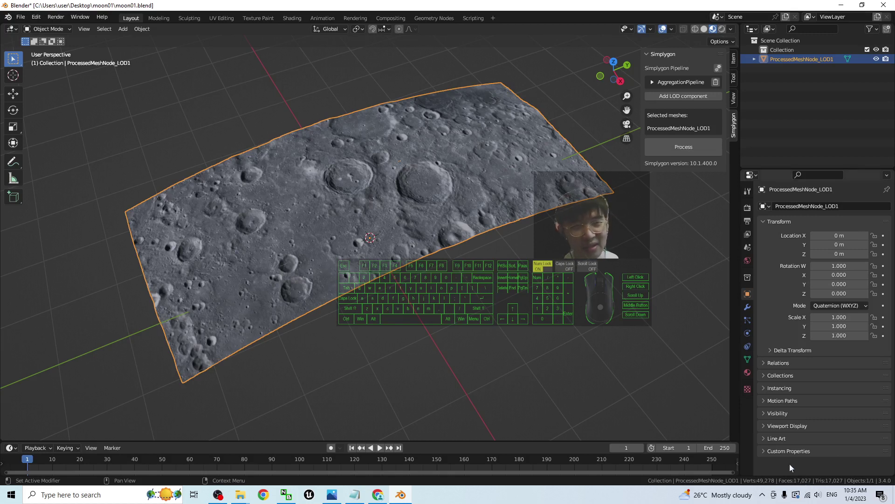
Replace the aggregation pipeline with the basic Reduction component for the terrain mesh and expand its reduction settings
{"action": "left_click", "coordinate": [715, 82]}
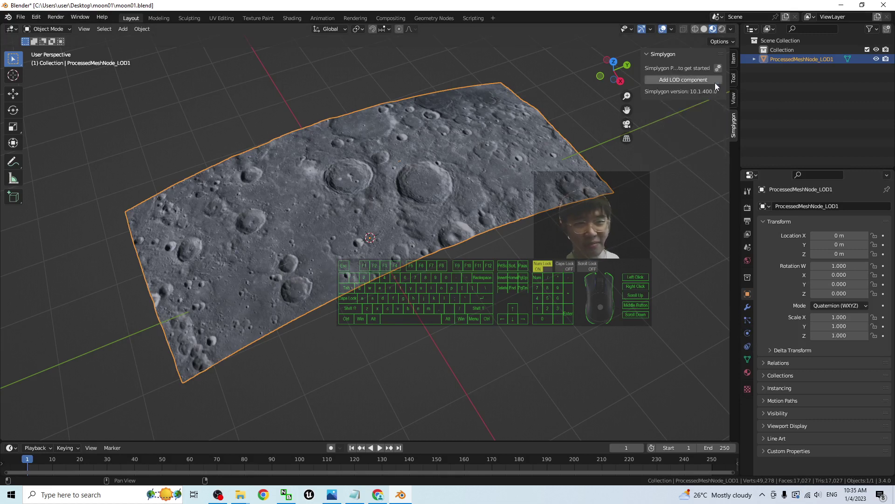
{"action": "left_click", "coordinate": [802, 98]}
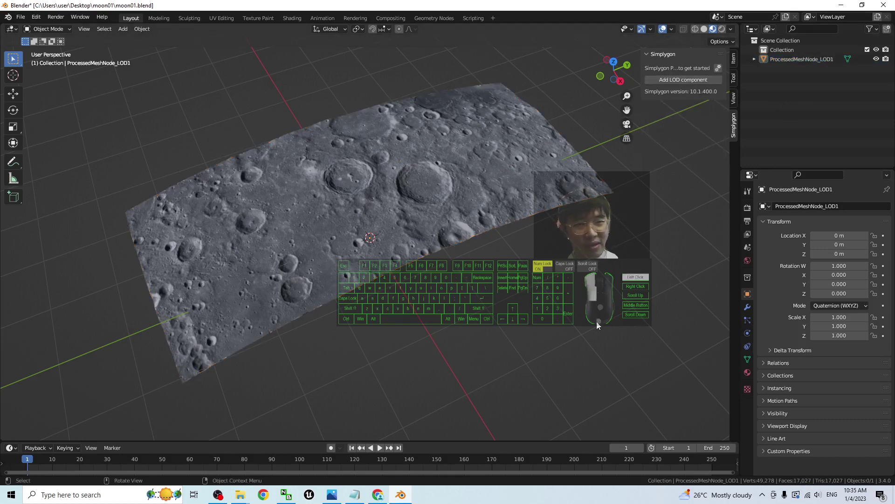
{"action": "left_click", "coordinate": [372, 179]}
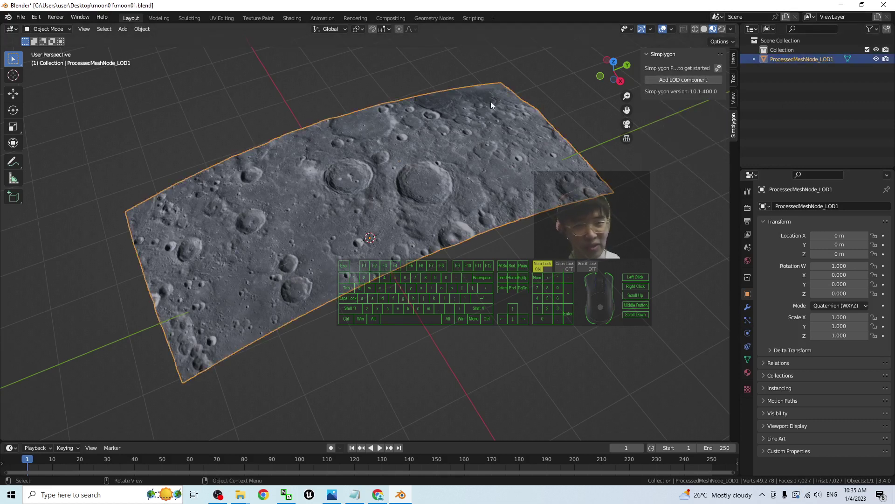
{"action": "left_click", "coordinate": [685, 77]}
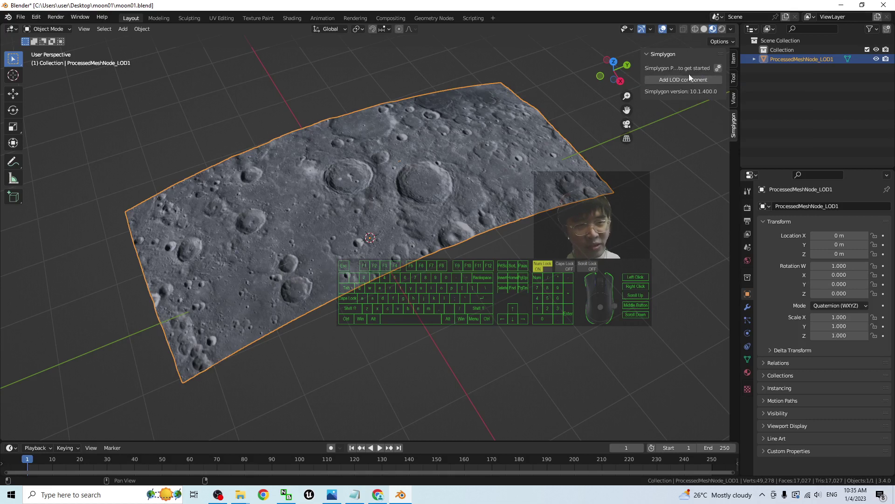
{"action": "left_click", "coordinate": [687, 77]}
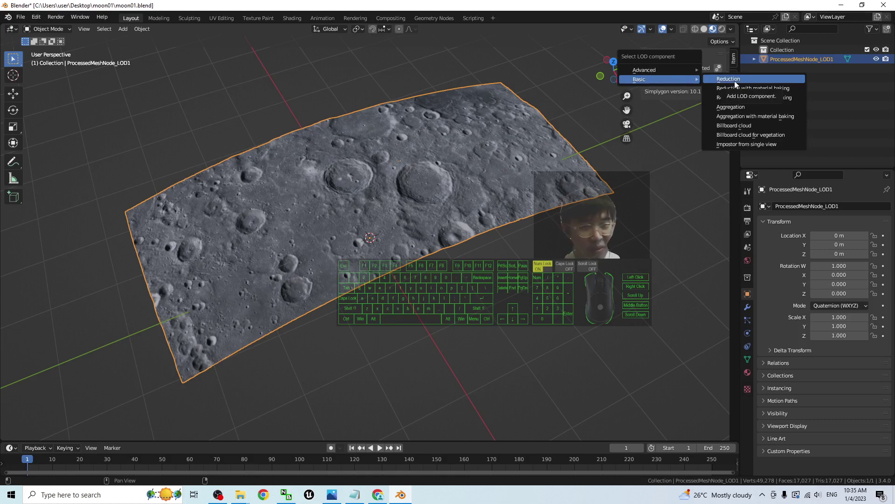
{"action": "left_click", "coordinate": [734, 80]}
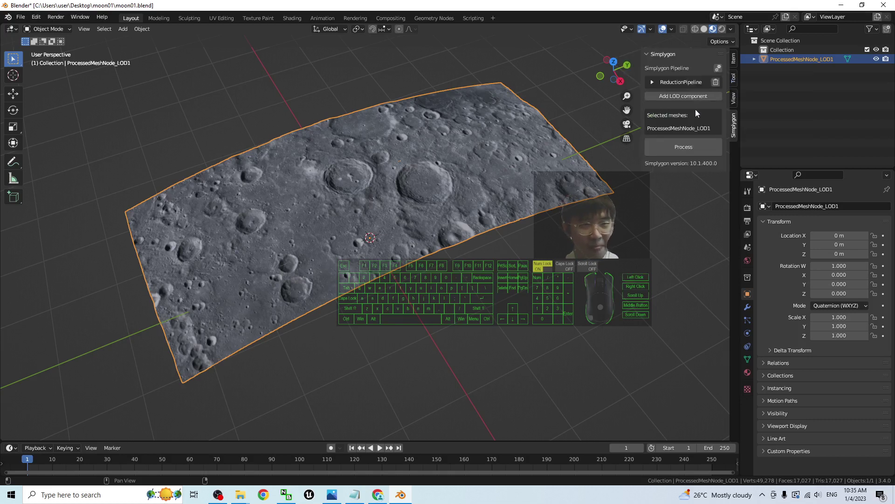
{"action": "left_click", "coordinate": [652, 82]}
{"action": "left_click", "coordinate": [656, 97]}
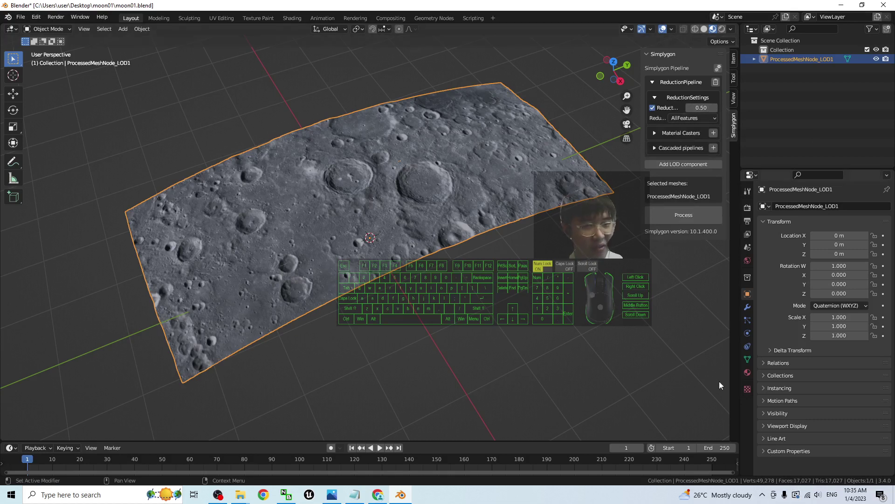
Set the reduction ratio to 0.2
{"action": "left_click", "coordinate": [702, 106]}
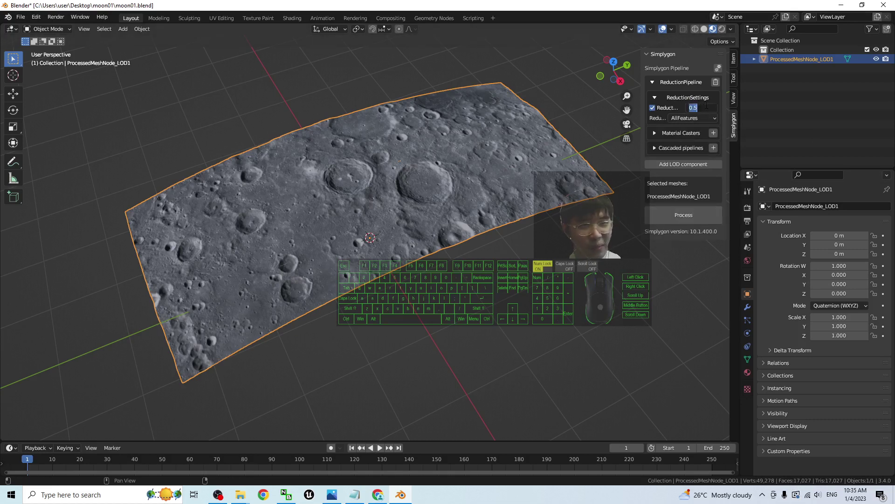
{"action": "type", "text": "0"}
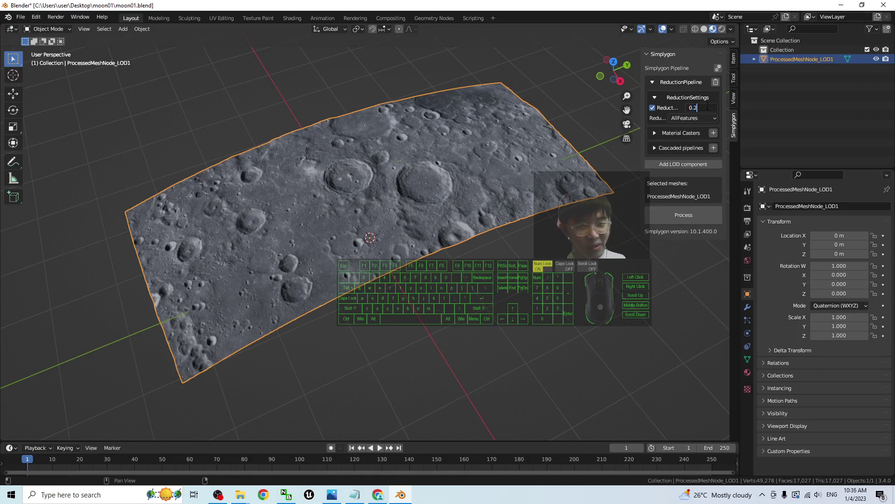
{"action": "type", "text": ".2"}
{"action": "key", "text": "Return"}
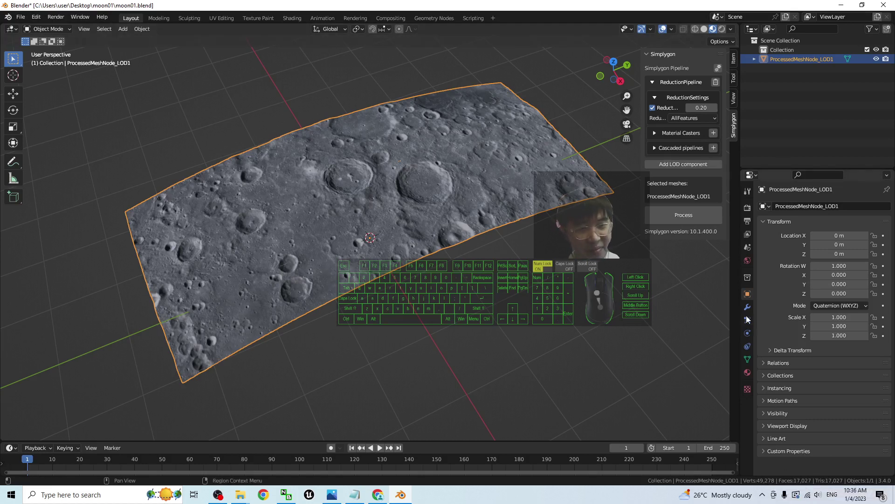
Set the reduction ratio to 0.3 and process the terrain mesh with Simplygon
{"action": "left_click", "coordinate": [705, 108]}
{"action": "type", "text": "0"}
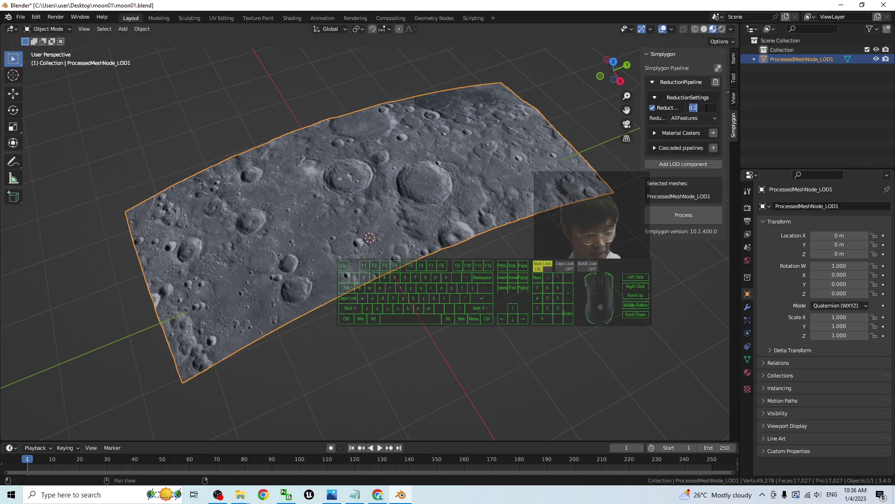
{"action": "type", "text": ".3"}
{"action": "key", "text": "Return"}
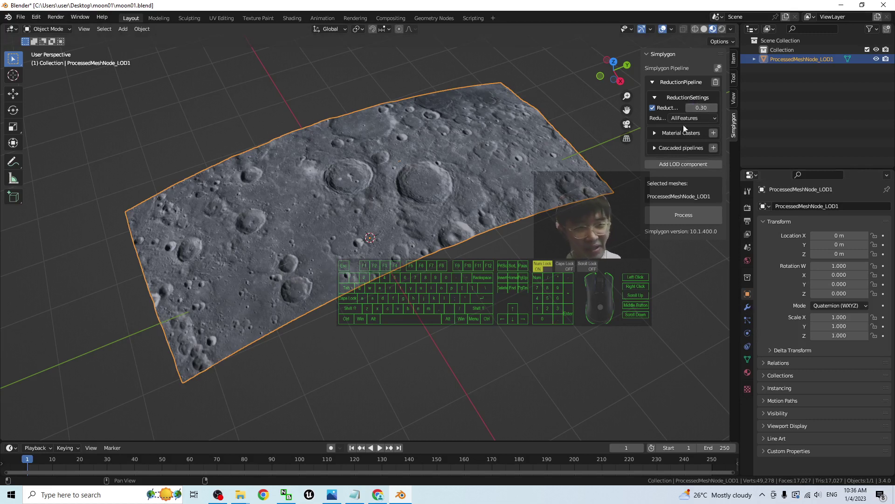
{"action": "left_click", "coordinate": [670, 217]}
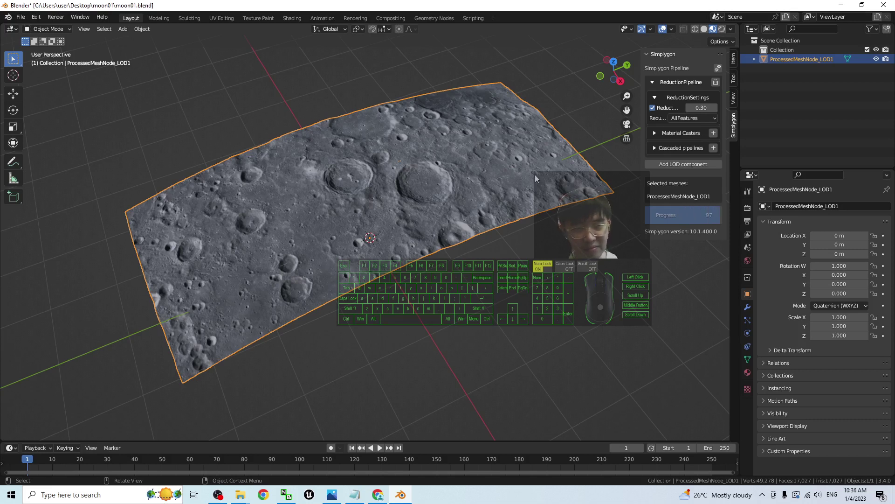
Compare the reduced mesh with the aggregated source mesh by selecting each in the scene's object list
{"action": "left_click", "coordinate": [807, 121]}
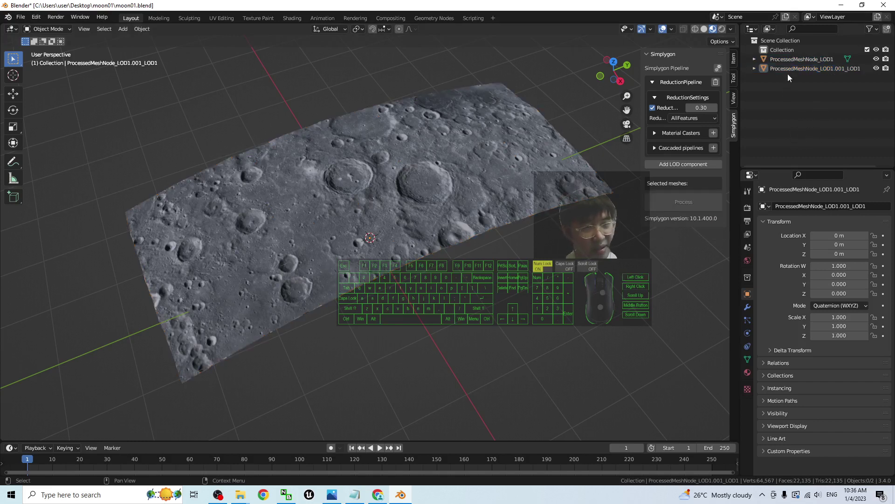
{"action": "left_click", "coordinate": [815, 68]}
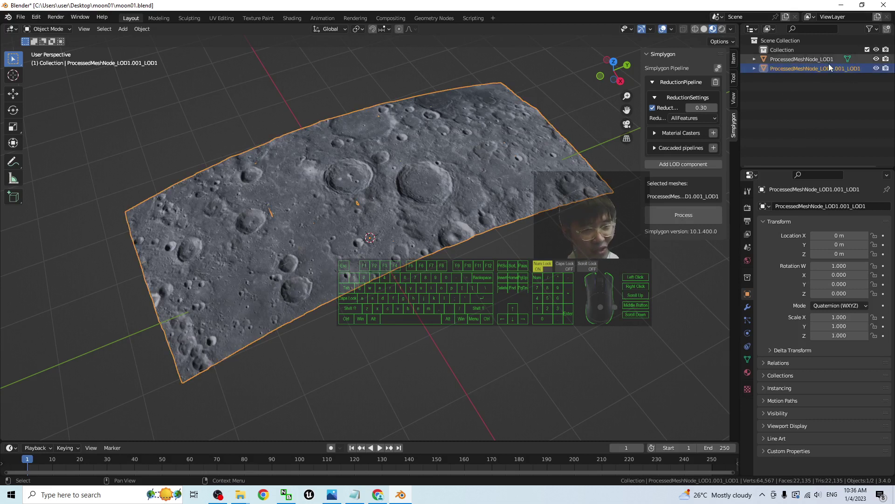
{"action": "left_click", "coordinate": [793, 59]}
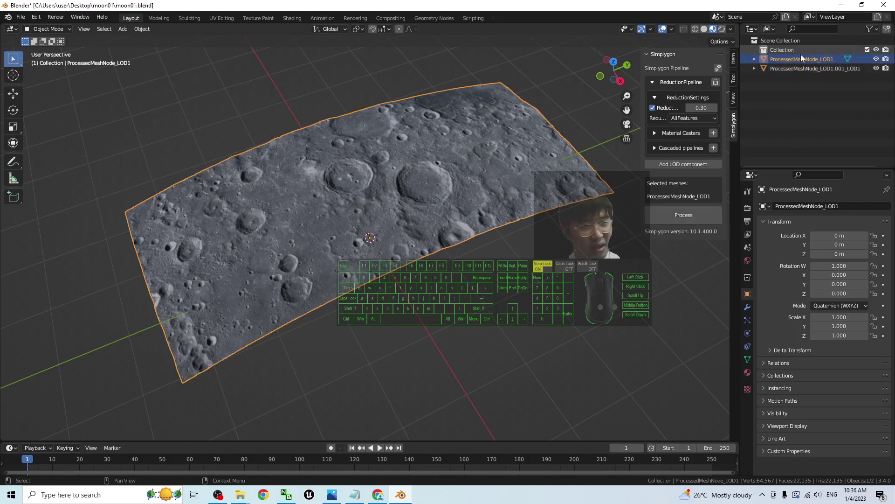
{"action": "left_click", "coordinate": [807, 68]}
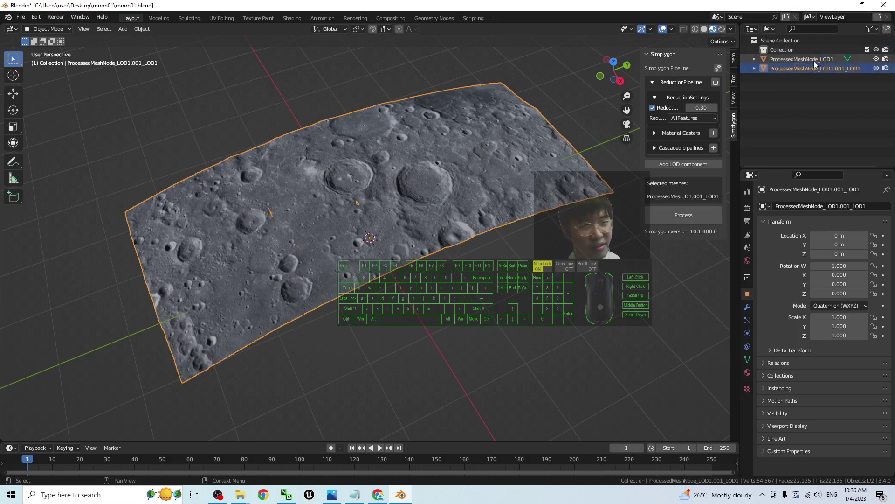
Hide the aggregated source mesh, leave only the reduced terrain mesh visible, and examine its textured surface up close
{"action": "left_click", "coordinate": [877, 68]}
{"action": "left_click", "coordinate": [877, 59]}
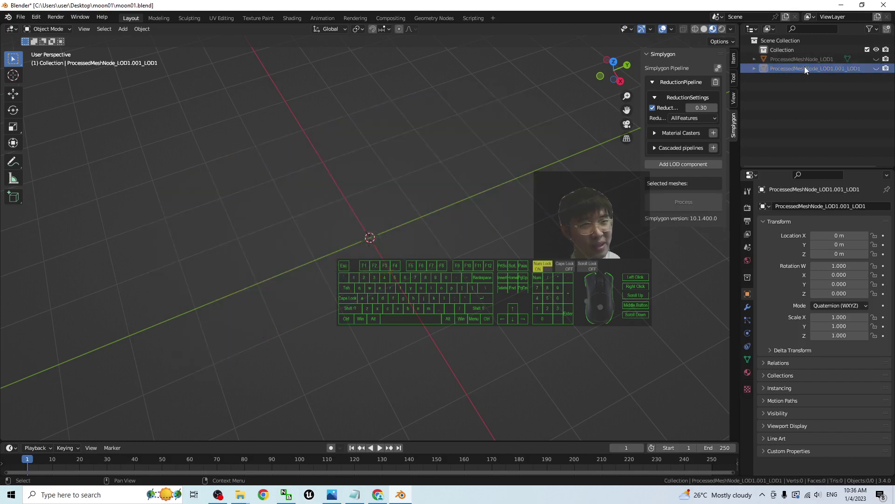
{"action": "left_click", "coordinate": [876, 69]}
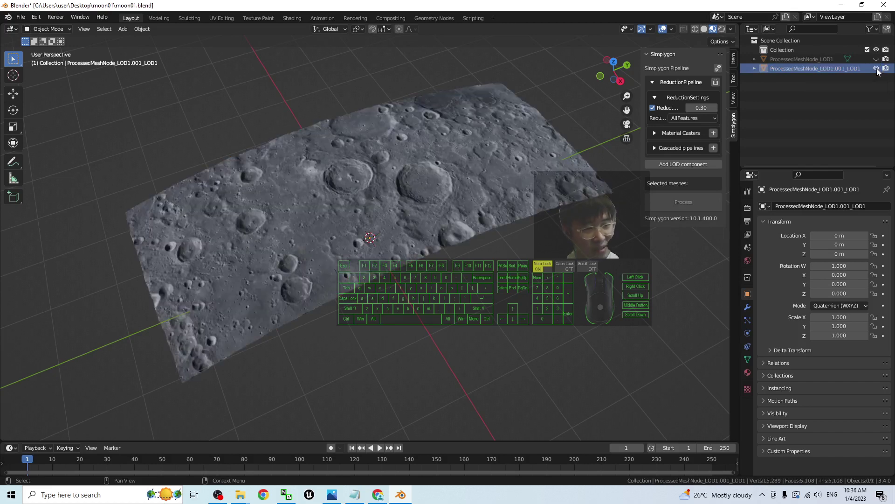
{"action": "left_click", "coordinate": [393, 201]}
{"action": "scroll", "coordinate": [411, 230], "scroll_direction": "up", "scroll_amount": 4}
{"action": "middle_click_drag", "start_coordinate": [346, 270], "coordinate": [432, 261]}
{"action": "left_click", "coordinate": [431, 260]}
{"action": "middle_click_drag", "start_coordinate": [481, 139], "coordinate": [578, 69]}
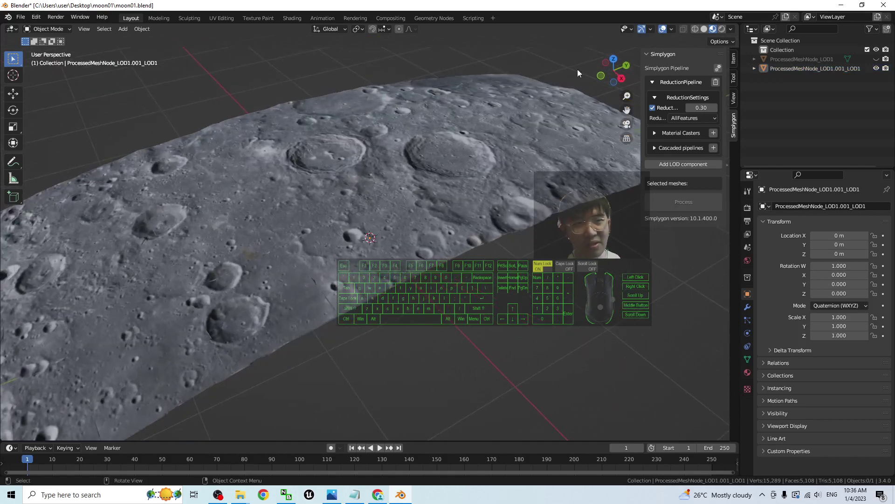
Examine the reduced terrain mesh's topology and surface in material preview, wireframe and solid shading
{"action": "left_click", "coordinate": [695, 29]}
{"action": "left_click", "coordinate": [716, 30]}
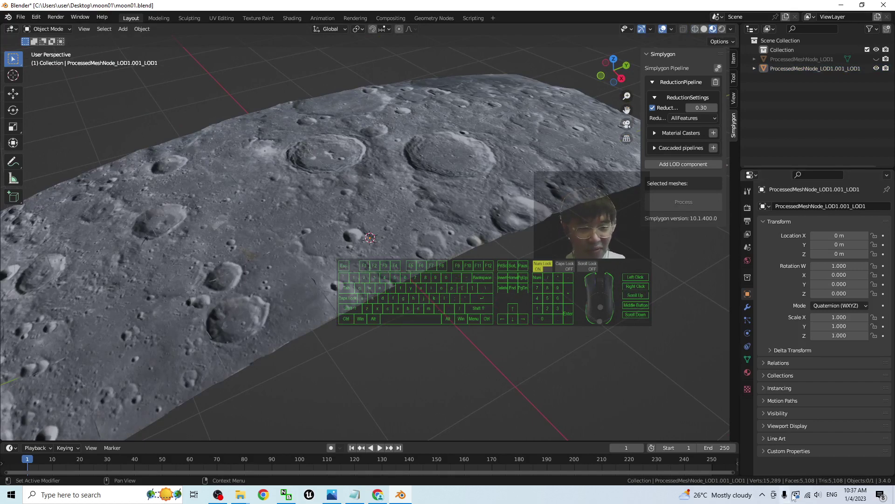
{"action": "scroll", "coordinate": [436, 211], "scroll_direction": "down", "scroll_amount": 4}
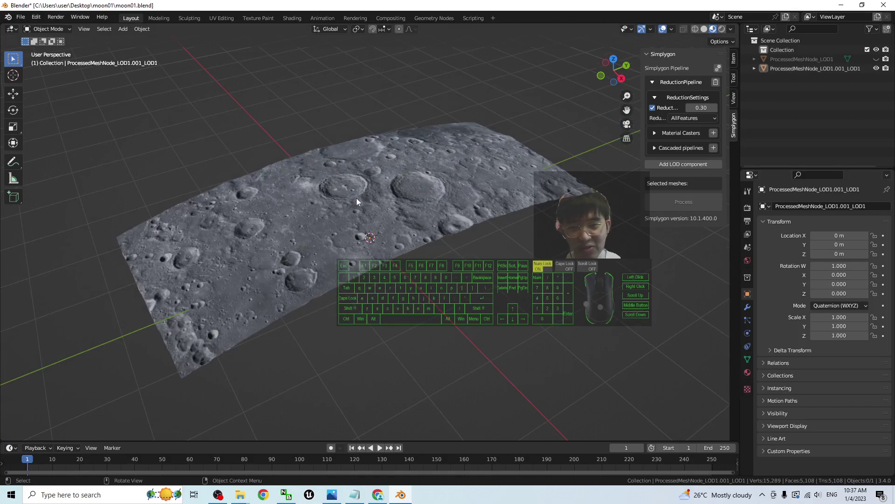
{"action": "scroll", "coordinate": [359, 194], "scroll_direction": "up", "scroll_amount": 5}
{"action": "middle_click_drag", "start_coordinate": [371, 188], "coordinate": [323, 237]}
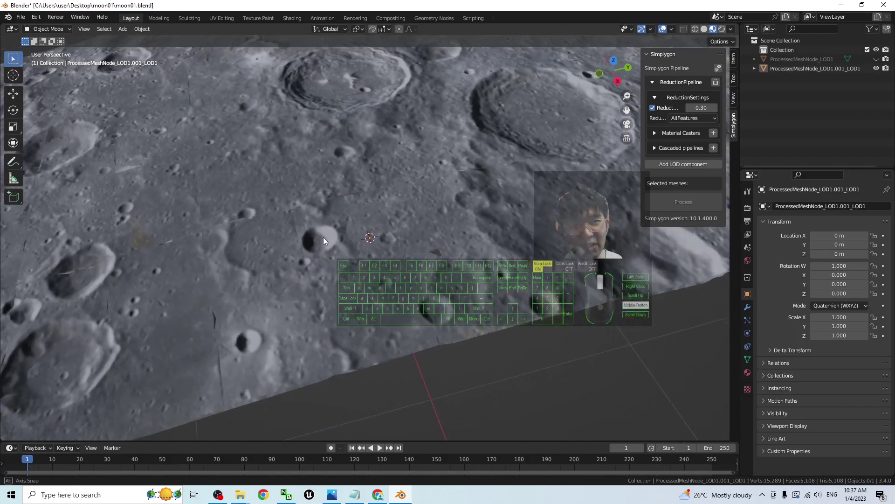
{"action": "left_click", "coordinate": [695, 29]}
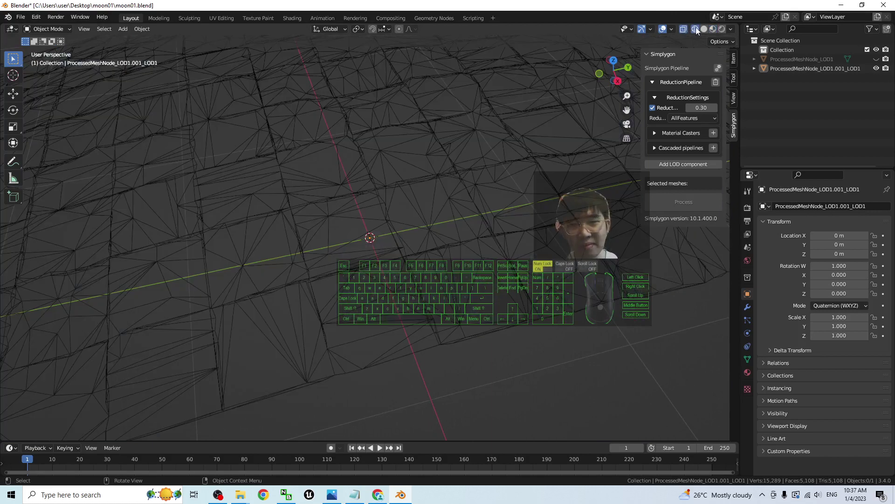
{"action": "left_click", "coordinate": [705, 29]}
{"action": "scroll", "coordinate": [385, 164], "scroll_direction": "up", "scroll_amount": 3}
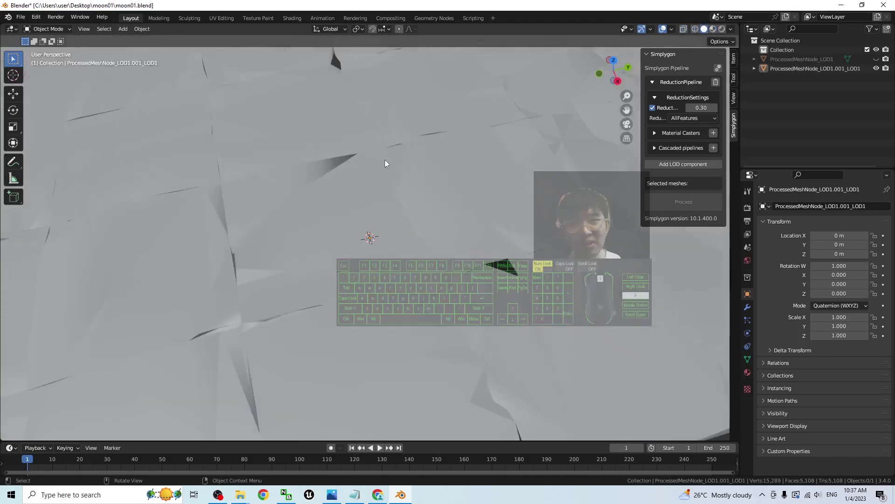
{"action": "scroll", "coordinate": [374, 191], "scroll_direction": "down", "scroll_amount": 5}
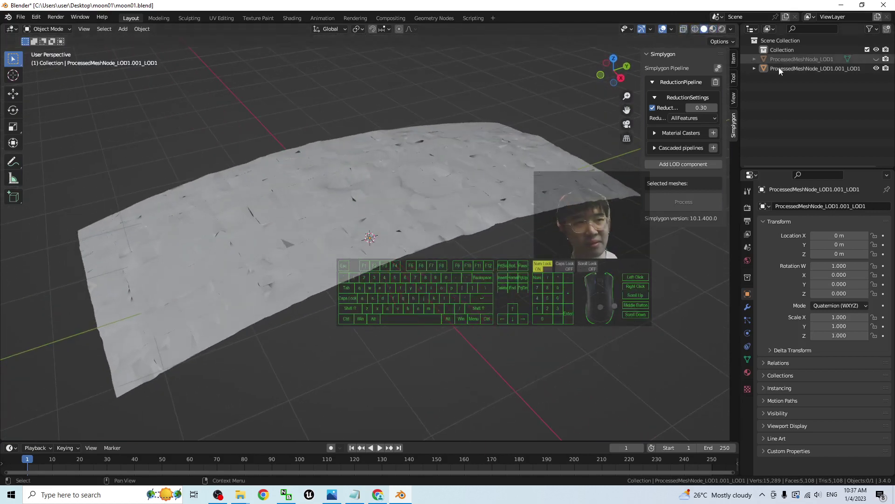
Show the aggregated source mesh in place of the reduced one and examine its surface in solid shading
{"action": "left_click", "coordinate": [876, 59]}
{"action": "left_click", "coordinate": [876, 68]}
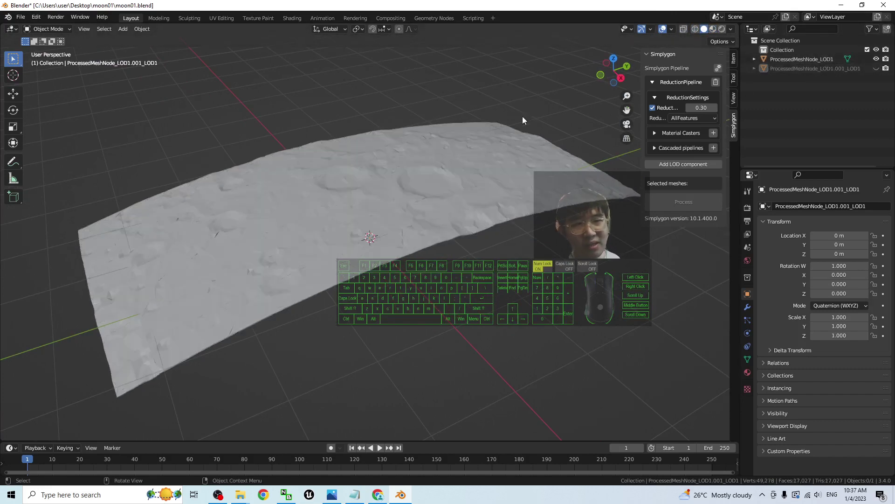
{"action": "scroll", "coordinate": [512, 122], "scroll_direction": "up", "scroll_amount": 5}
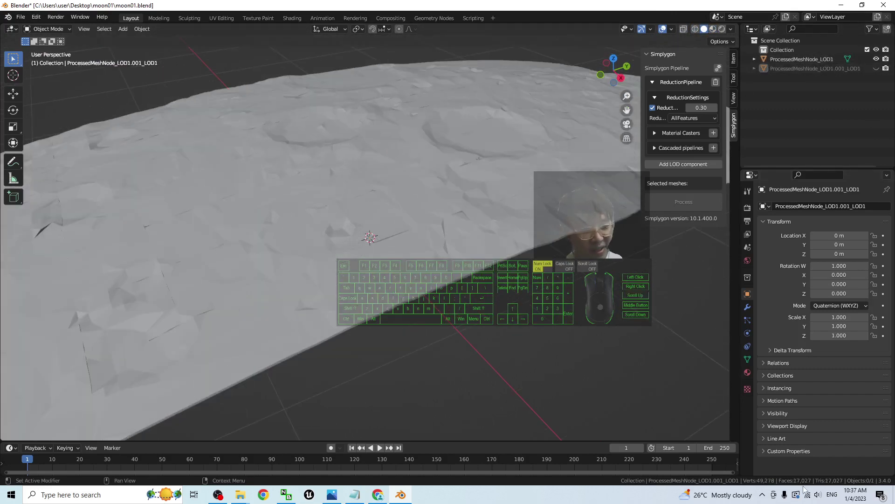
{"action": "middle_click_drag", "start_coordinate": [368, 177], "coordinate": [393, 122]}
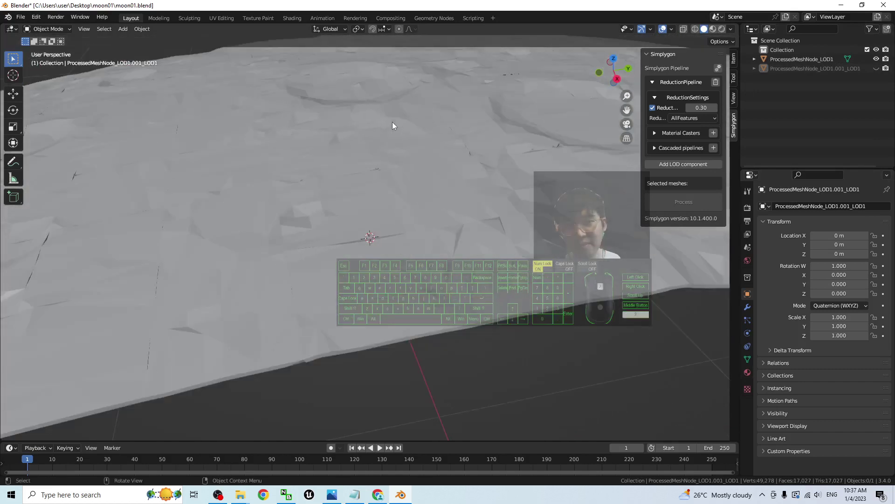
Swap visibility back to the reduced mesh and examine its surface from the same area for comparison
{"action": "left_click", "coordinate": [877, 68]}
{"action": "left_click", "coordinate": [876, 69]}
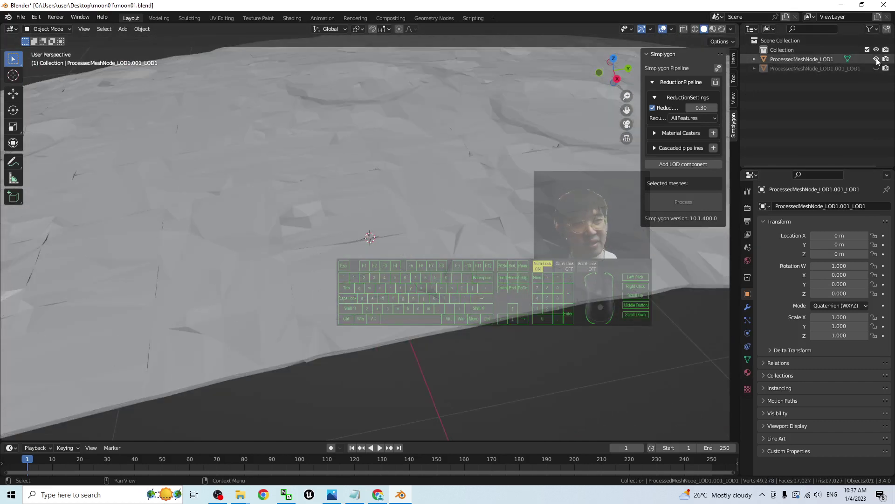
{"action": "left_click", "coordinate": [876, 59]}
{"action": "left_click", "coordinate": [877, 69]}
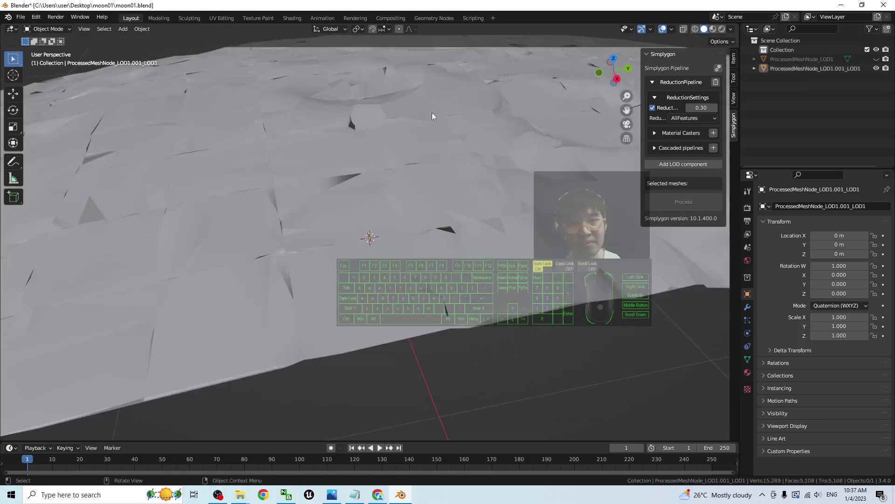
{"action": "middle_click_drag", "start_coordinate": [394, 168], "coordinate": [401, 198]}
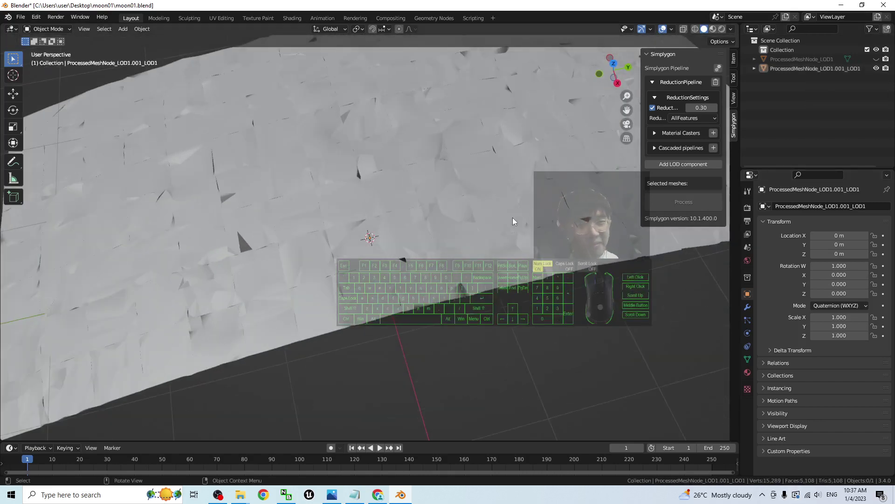
Make both terrain meshes visible and return the viewport to material preview shading
{"action": "key", "text": "Home"}
{"action": "left_click", "coordinate": [877, 59]}
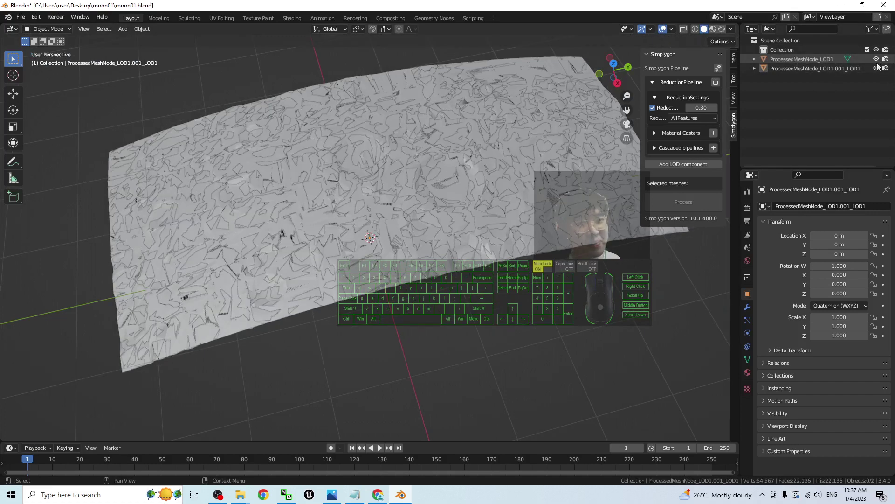
{"action": "left_click", "coordinate": [877, 60]}
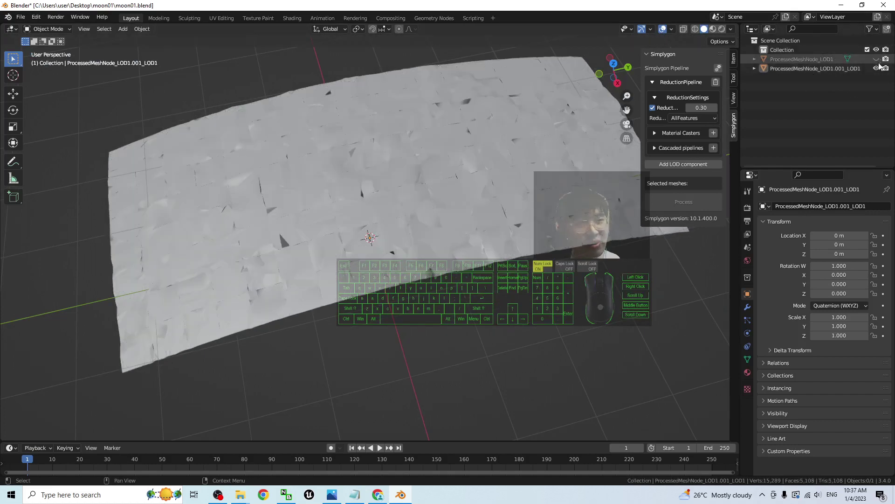
{"action": "left_click", "coordinate": [877, 59]}
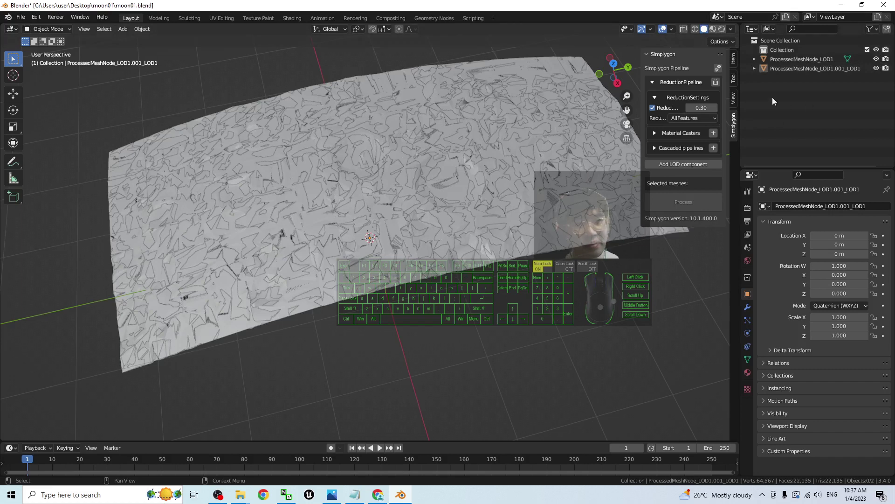
{"action": "left_click", "coordinate": [713, 29]}
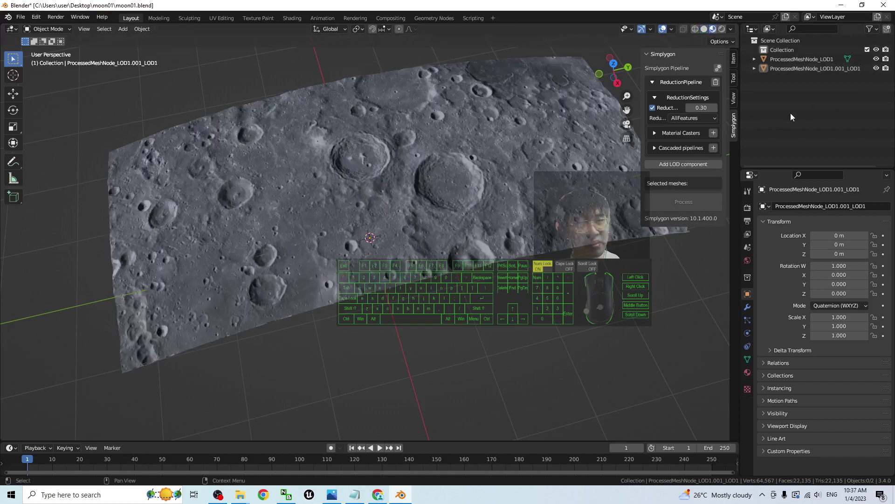
Delete the aggregated source mesh ProcessedMeshNode_LOD1 and select the remaining reduced mesh
{"action": "left_click", "coordinate": [810, 59]}
{"action": "mouse_move", "coordinate": [560, 317]}
{"action": "middle_mouse_down"}
{"action": "mouse_move", "coordinate": [550, 326]}
{"action": "mouse_move", "coordinate": [559, 317]}
{"action": "middle_mouse_up"}
{"action": "left_click", "coordinate": [816, 68]}
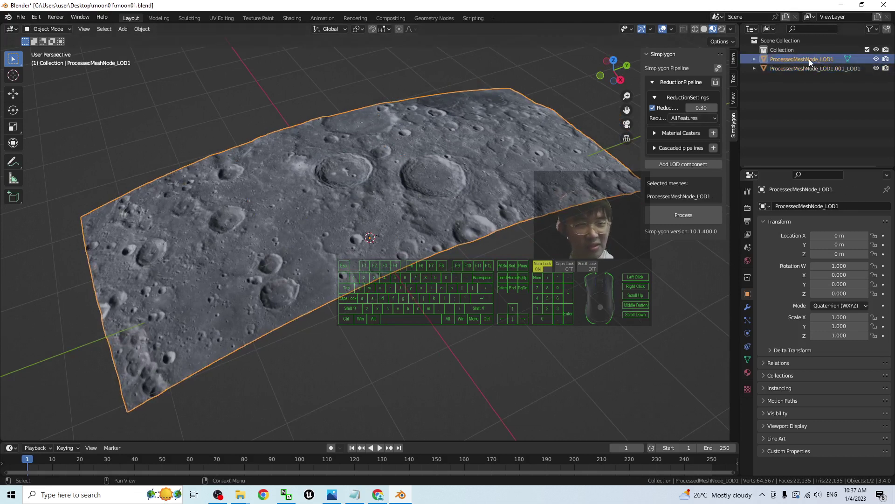
{"action": "key", "text": "Delete"}
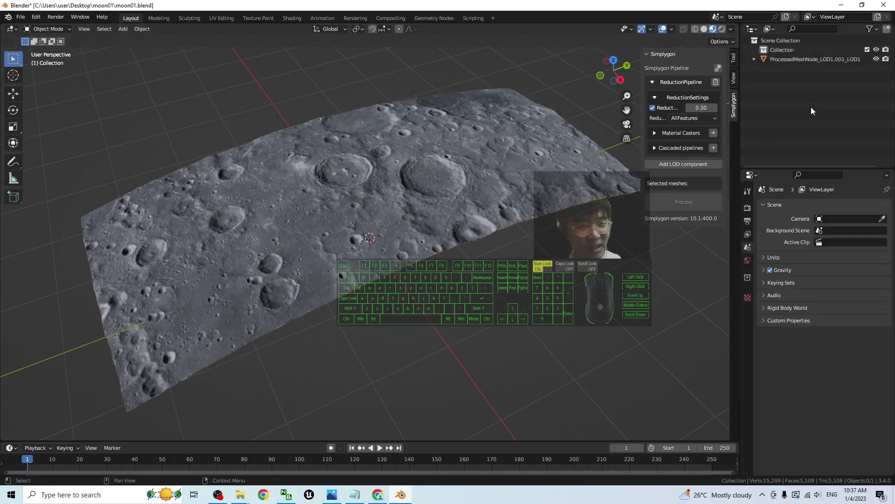
{"action": "left_click", "coordinate": [827, 59]}
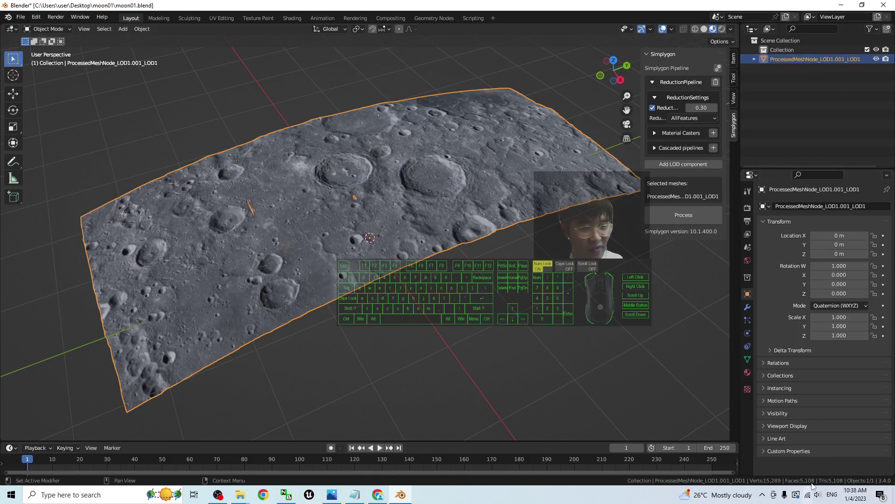
Arrange the Blender window beside the moon01 folder window so the folder's files stay visible
{"action": "middle_click_drag", "start_coordinate": [630, 351], "coordinate": [401, 197]}
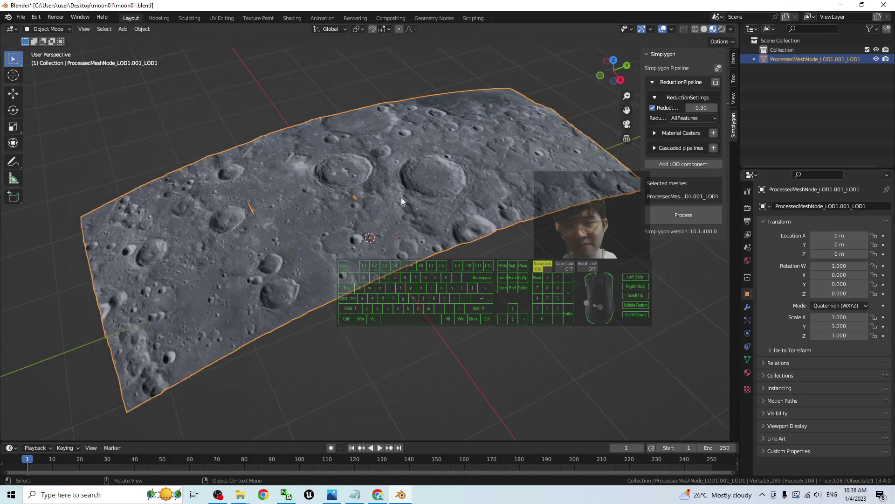
{"action": "left_click_drag", "start_coordinate": [704, 6], "coordinate": [785, 108]}
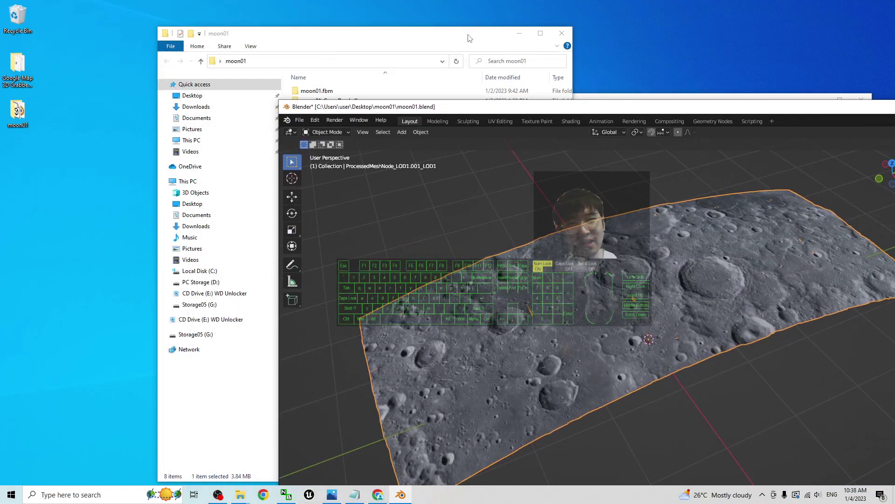
{"action": "left_click_drag", "start_coordinate": [468, 37], "coordinate": [308, 61]}
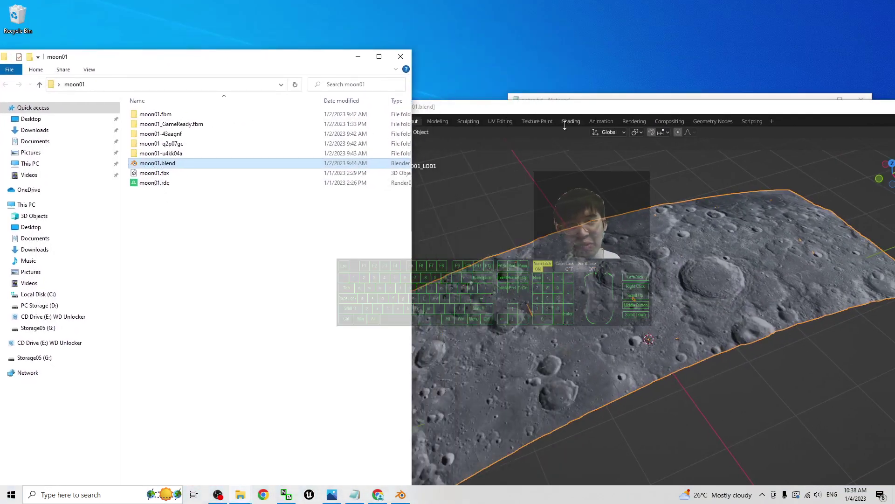
{"action": "left_click_drag", "start_coordinate": [513, 107], "coordinate": [423, 46]}
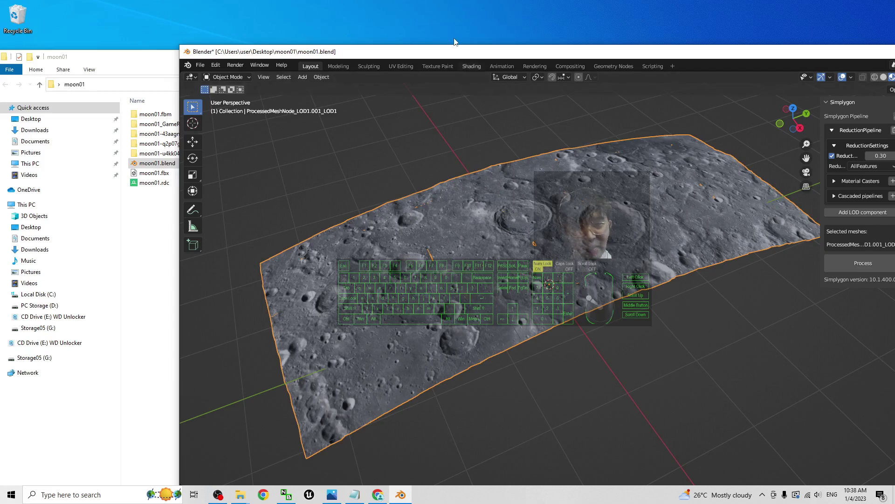
{"action": "left_click_drag", "start_coordinate": [464, 54], "coordinate": [575, 64]}
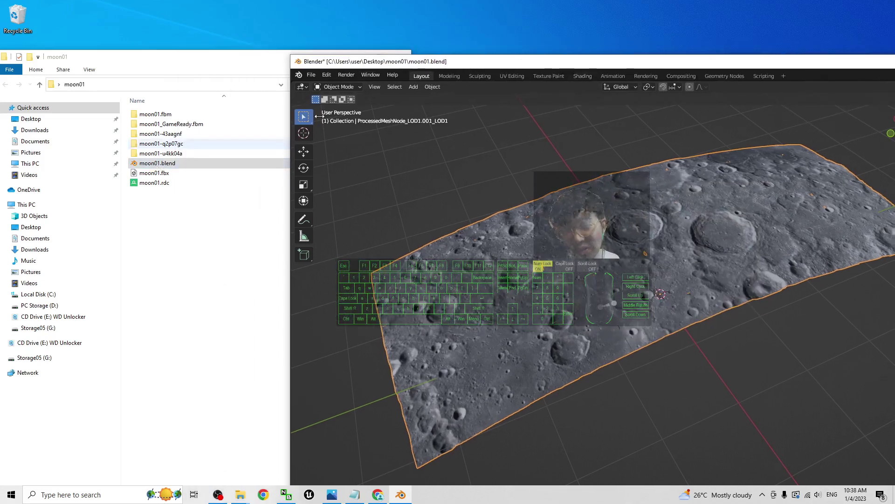
Save the scene under the new name moon01_game_ready.blend in the moon01 folder
{"action": "left_click", "coordinate": [311, 76]}
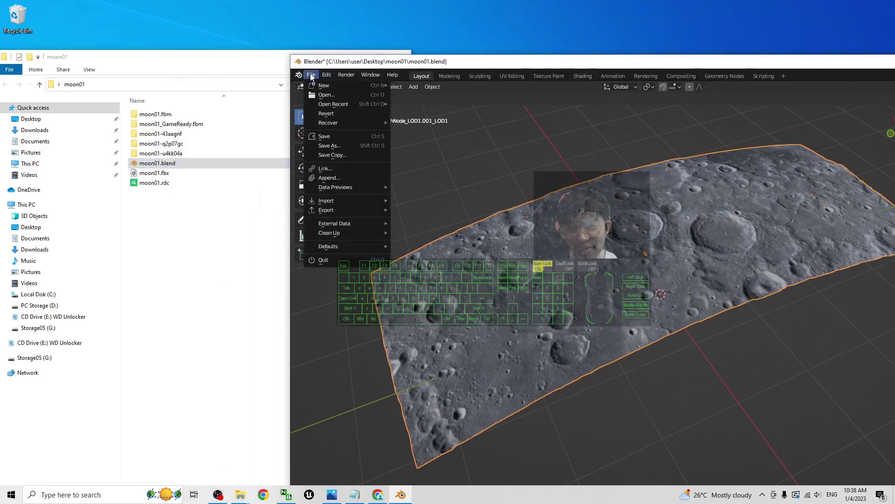
{"action": "left_click", "coordinate": [349, 147]}
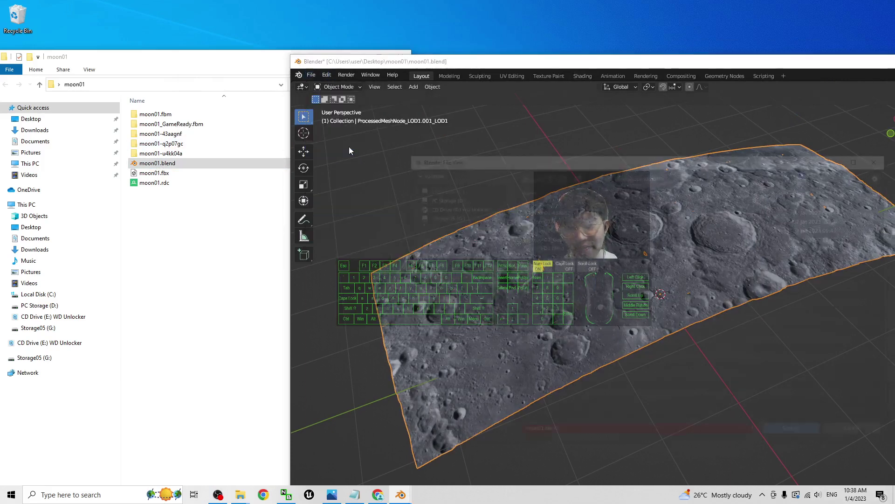
{"action": "left_click_drag", "start_coordinate": [482, 157], "coordinate": [441, 81]}
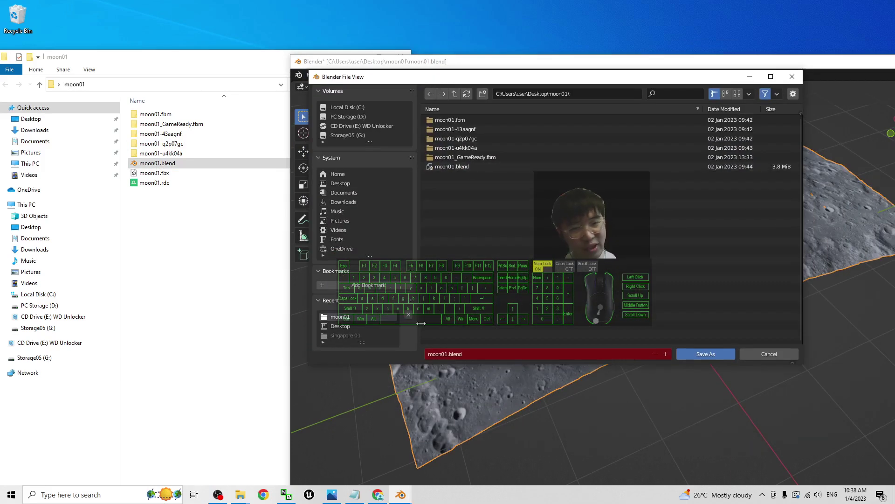
{"action": "left_click", "coordinate": [446, 355]}
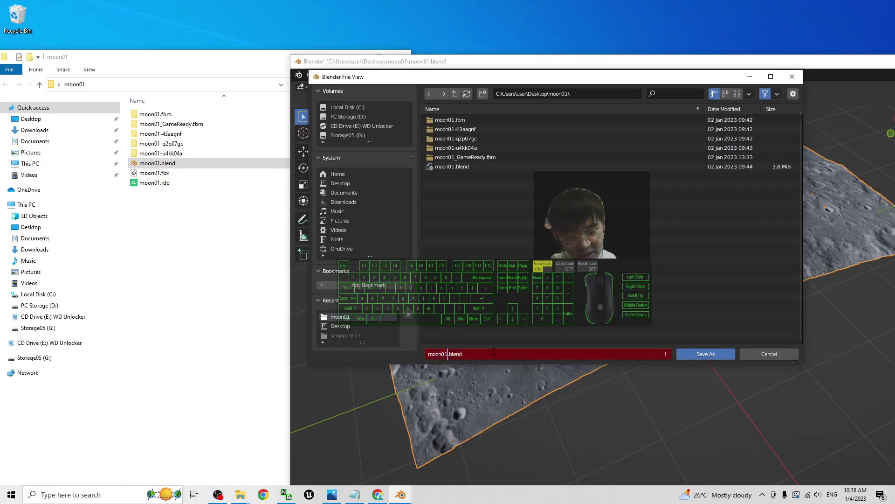
{"action": "type", "text": "_"}
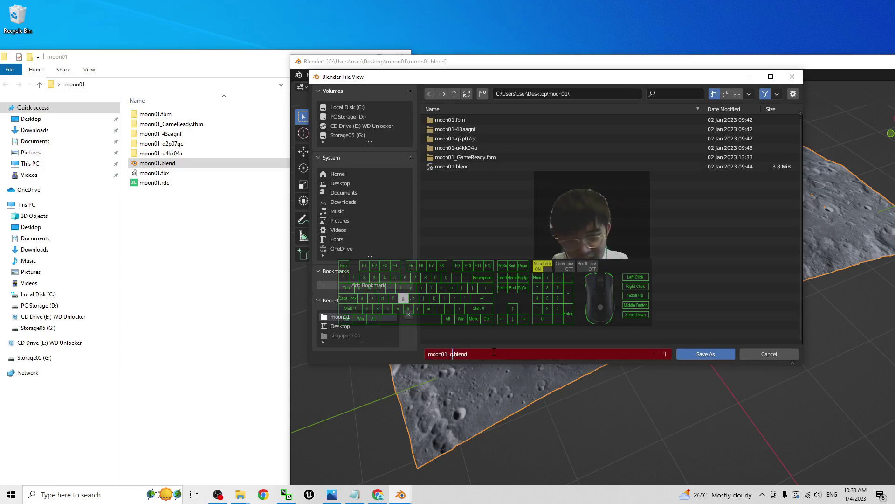
{"action": "type", "text": "game"}
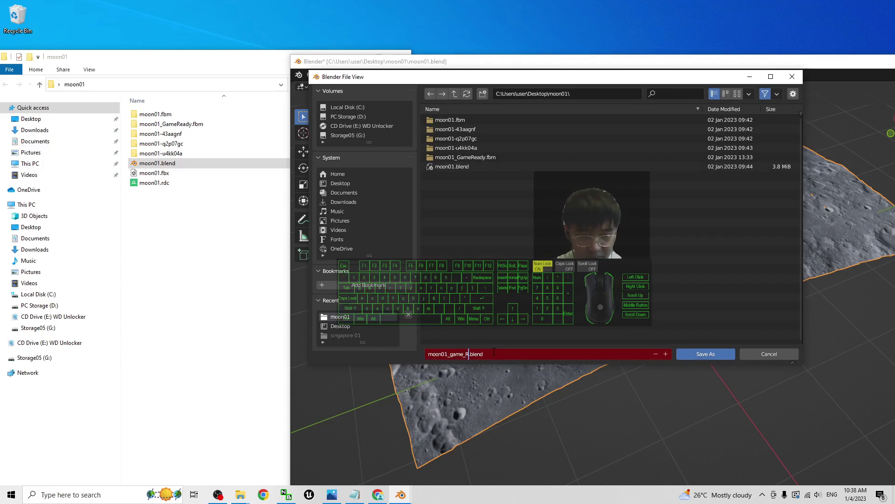
{"action": "type", "text": "_ready"}
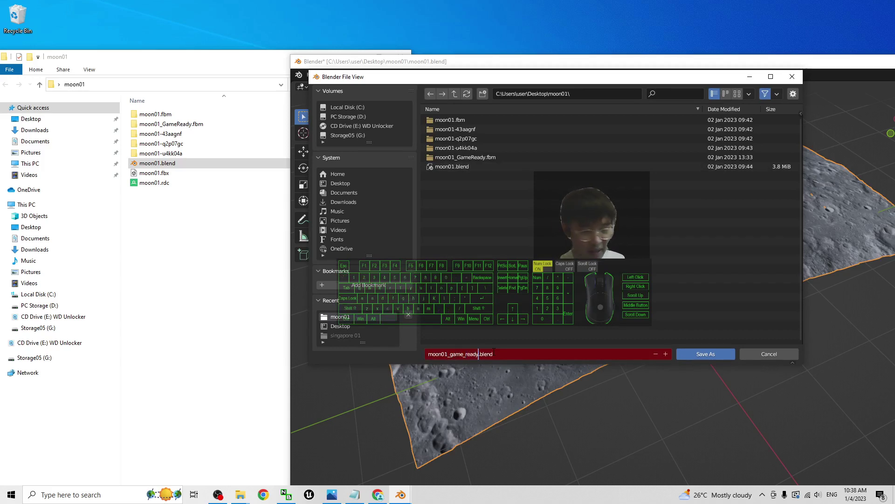
{"action": "key", "text": "Return"}
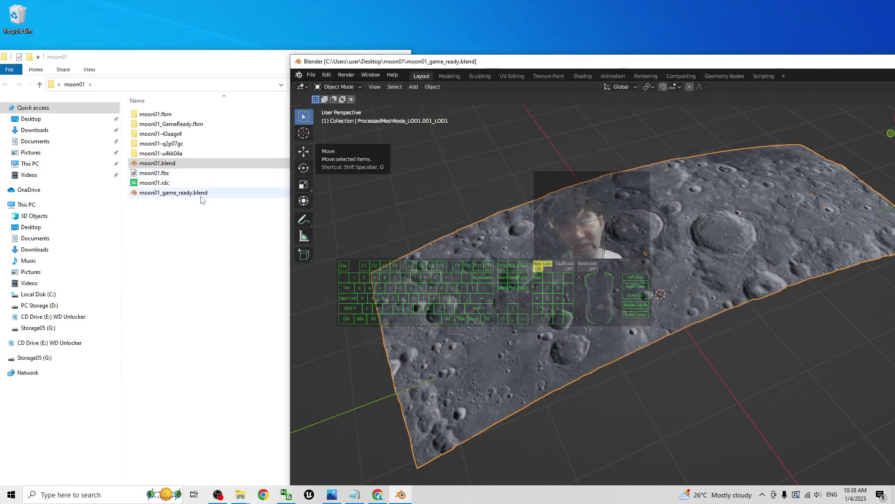
{"action": "left_click_drag", "start_coordinate": [466, 61], "coordinate": [287, 21]}
{"action": "left_click", "coordinate": [361, 50]}
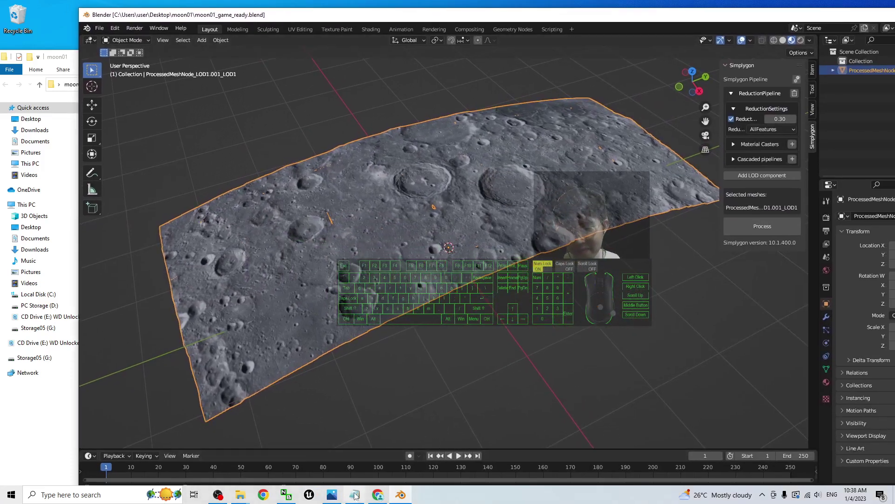
{"action": "left_click", "coordinate": [331, 495]}
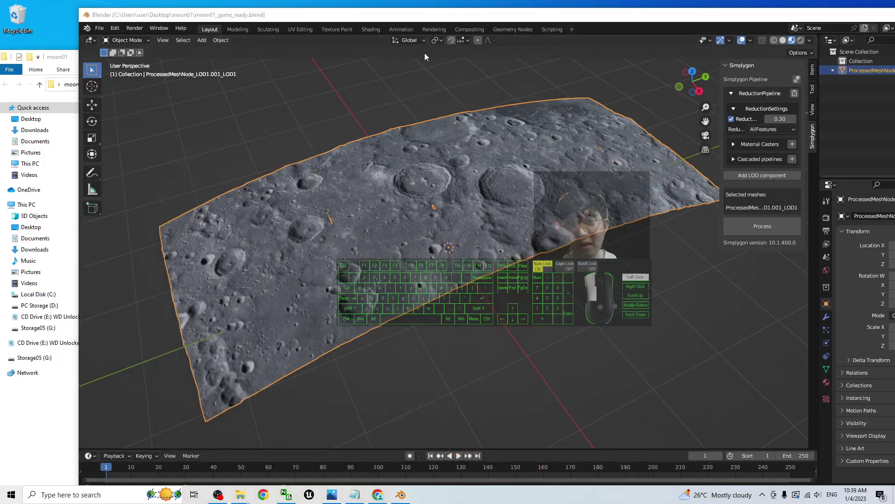
Export the scene as moon01_game_ready.fbx into the moon01 folder, with the path mode set to Copy and textures embedded
{"action": "left_click_drag", "start_coordinate": [420, 15], "coordinate": [597, 50]}
{"action": "left_click", "coordinate": [277, 64]}
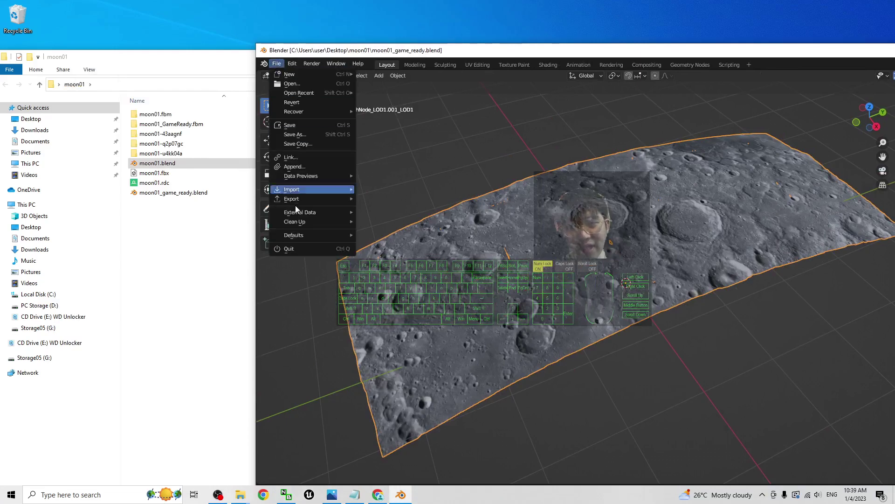
{"action": "mouse_move", "coordinate": [296, 200]}
{"action": "left_click", "coordinate": [412, 285]}
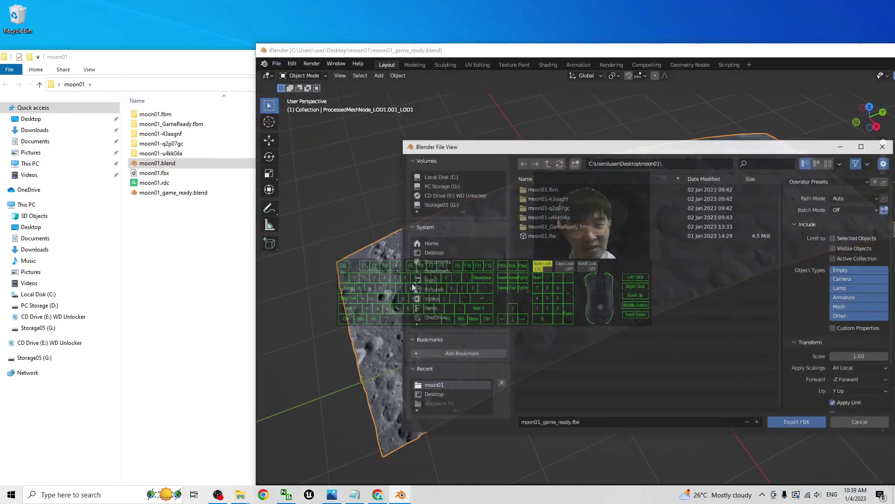
{"action": "left_click_drag", "start_coordinate": [697, 147], "coordinate": [485, 144]}
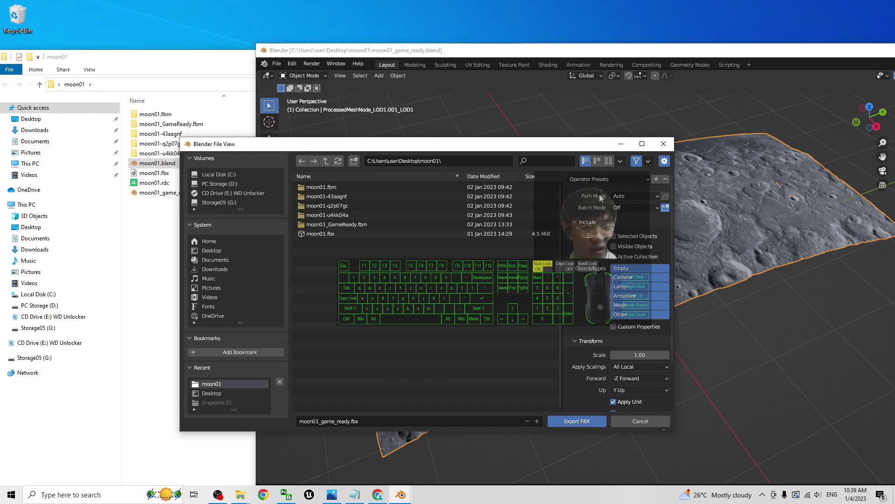
{"action": "left_click", "coordinate": [629, 197]}
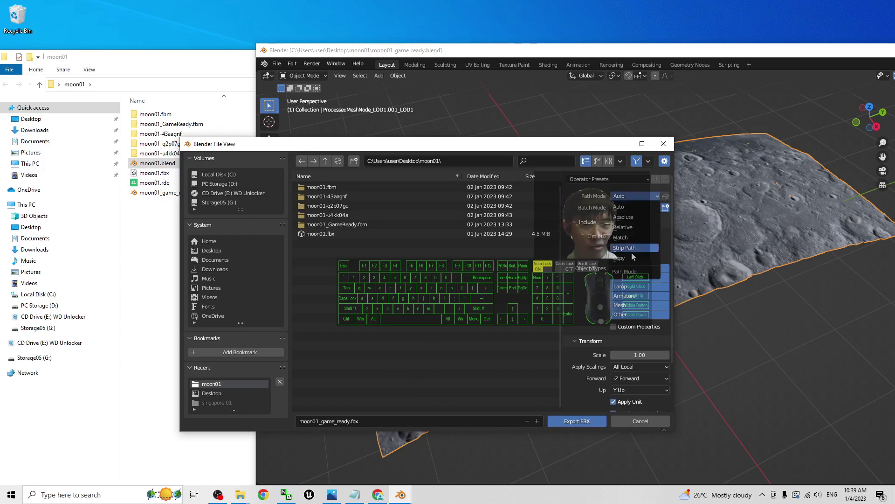
{"action": "left_click", "coordinate": [630, 274]}
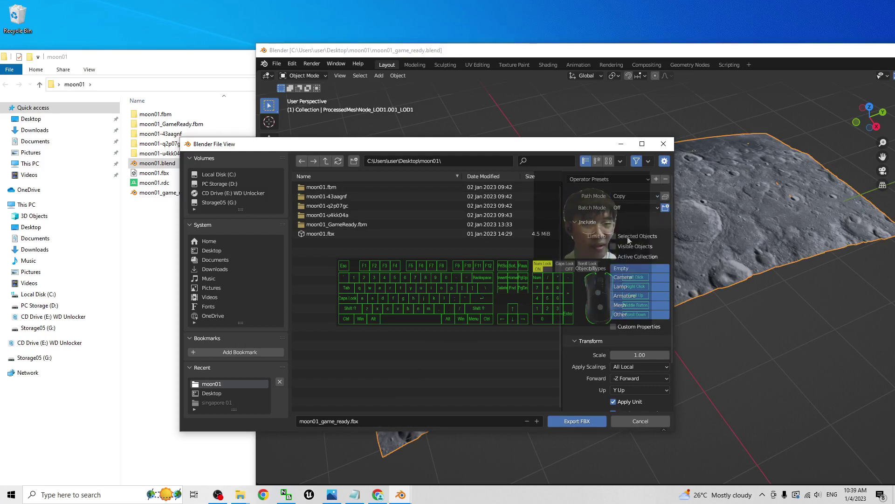
{"action": "left_click", "coordinate": [666, 196]}
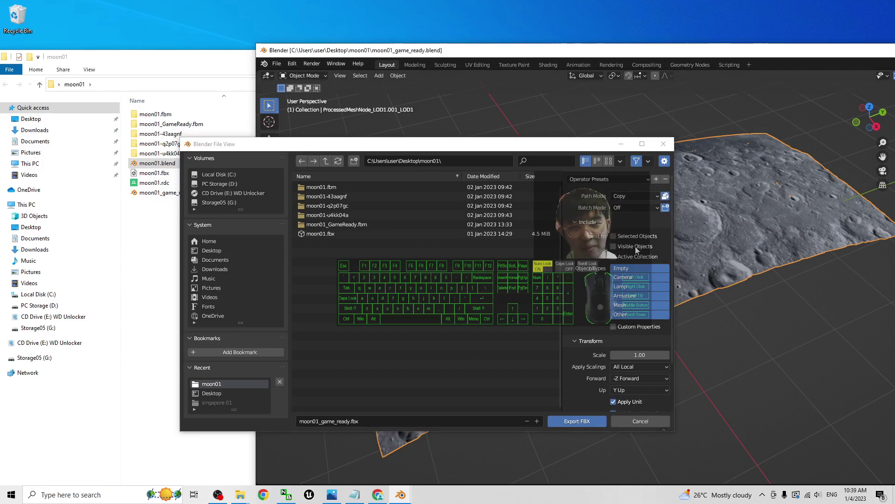
{"action": "left_click", "coordinate": [578, 421]}
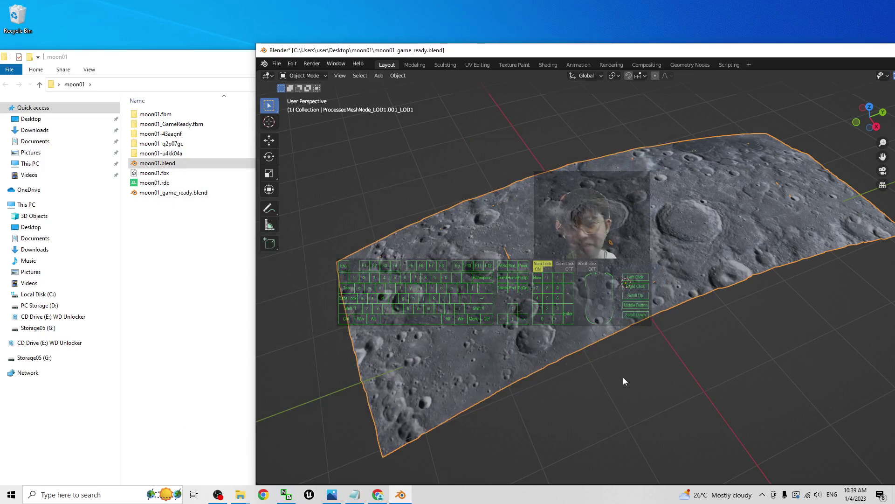
Open the exported moon01_game_ready.fbx from the moon01 folder in 3D Viewer and inspect its geometry and textures up close and from a distance
{"action": "left_click", "coordinate": [200, 245]}
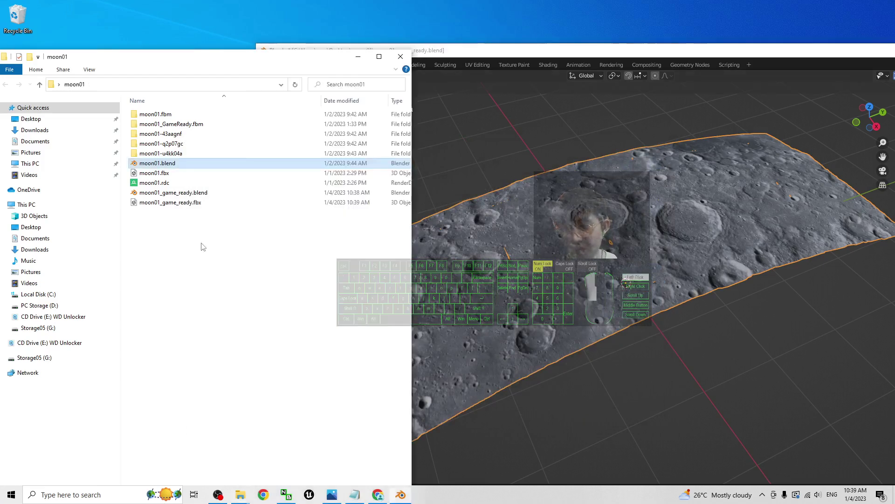
{"action": "double_click", "coordinate": [181, 203]}
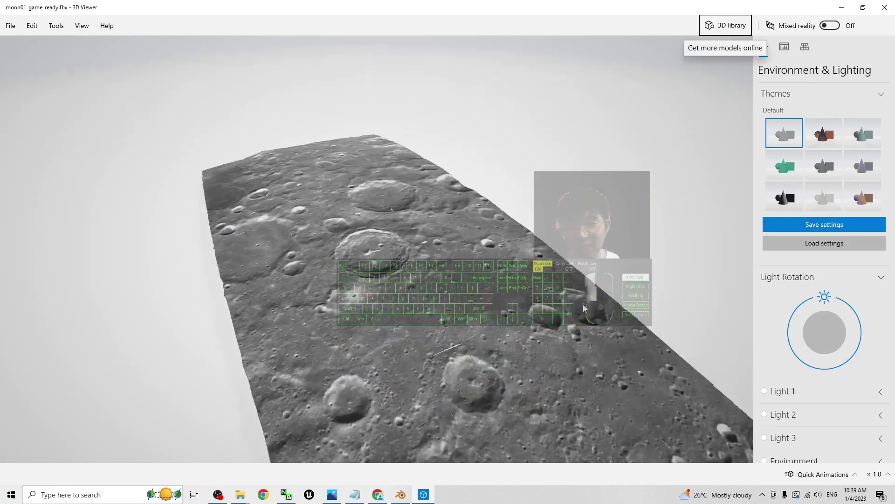
{"action": "left_click_drag", "start_coordinate": [583, 308], "coordinate": [505, 275]}
{"action": "scroll", "coordinate": [504, 275], "scroll_direction": "down", "scroll_amount": 10}
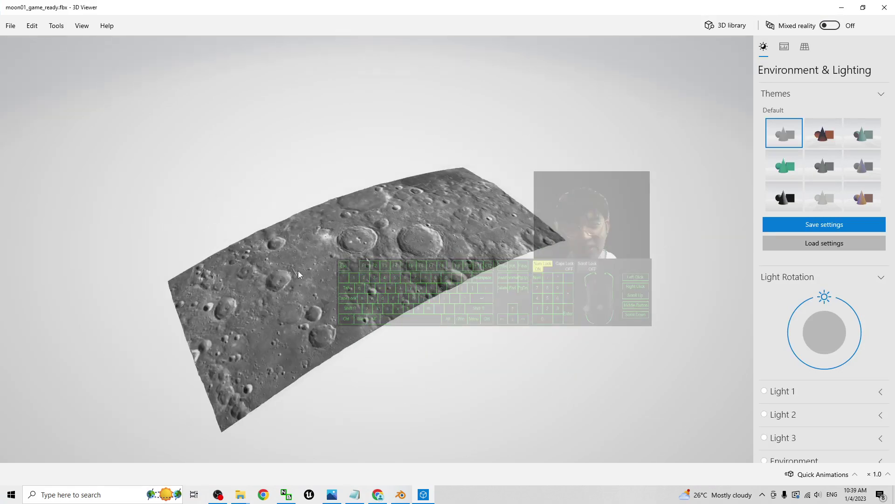
{"action": "scroll", "coordinate": [383, 254], "scroll_direction": "up", "scroll_amount": 10}
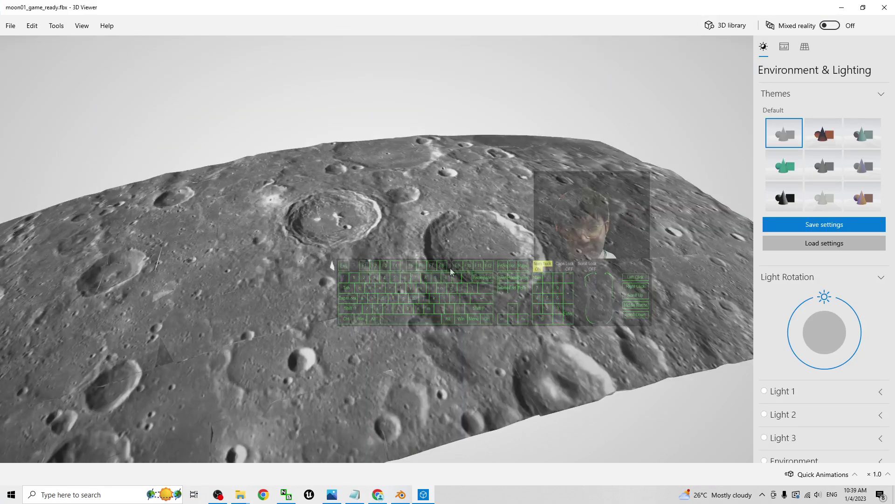
{"action": "scroll", "coordinate": [450, 272], "scroll_direction": "down", "scroll_amount": 5}
{"action": "left_click_drag", "start_coordinate": [450, 272], "coordinate": [351, 348]}
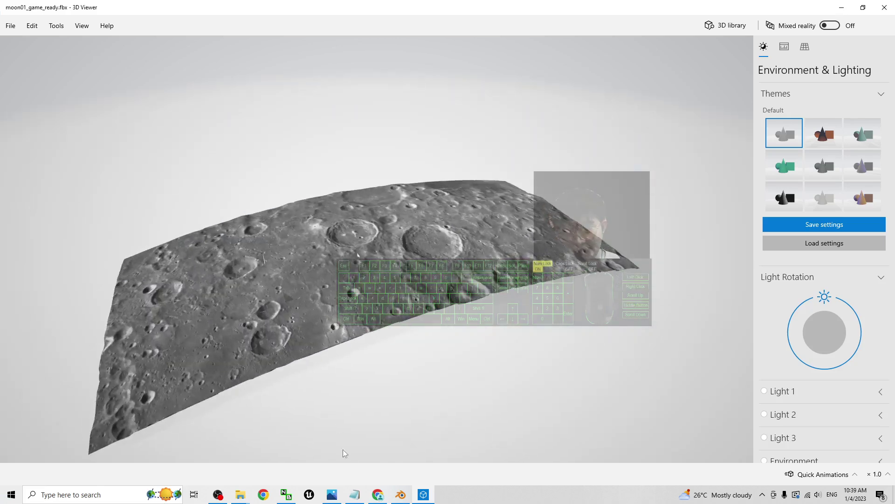
{"action": "left_click", "coordinate": [337, 499]}
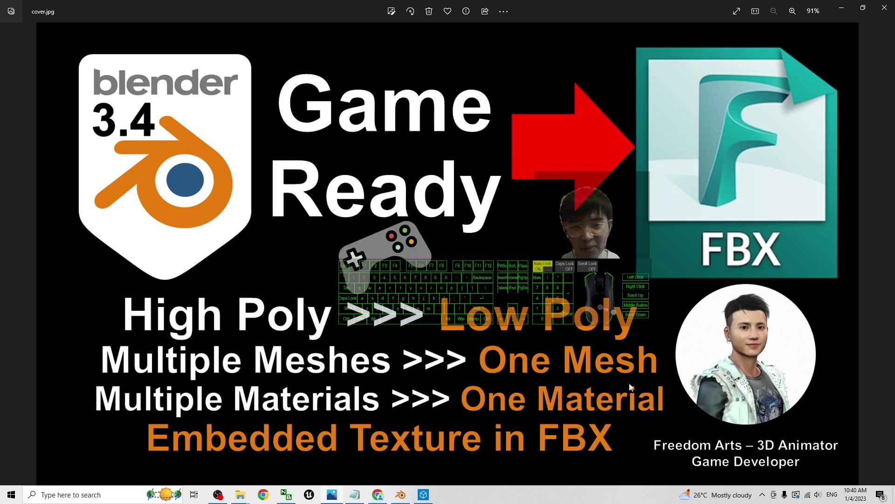
{"action": "left_click", "coordinate": [338, 497]}
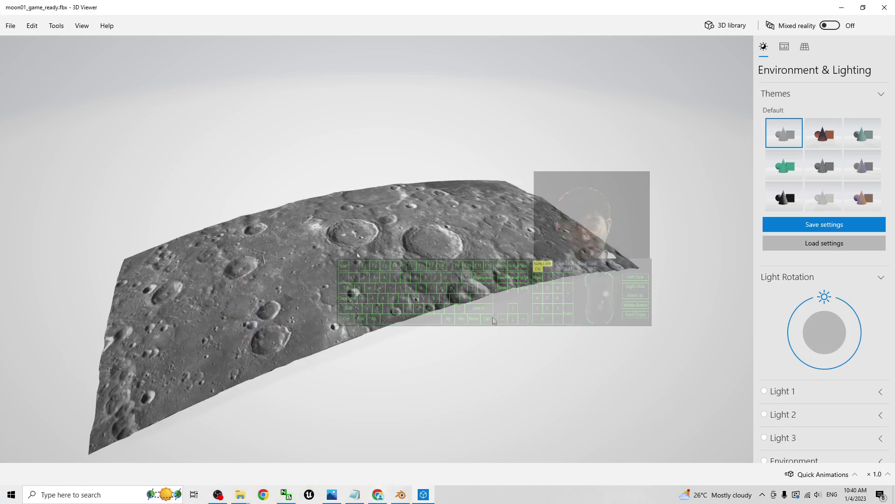
Switch back to Blender, maximize its window and examine the deselected reduced terrain mesh's surface from several angles
{"action": "left_click", "coordinate": [400, 495]}
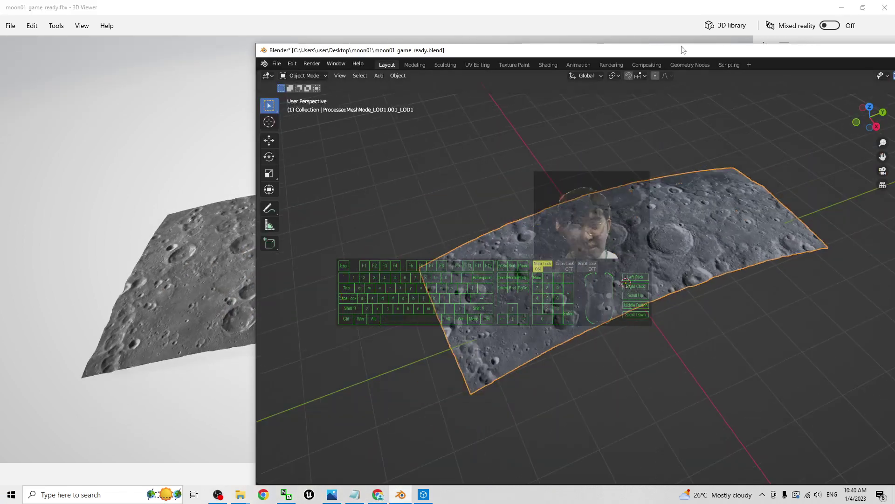
{"action": "double_click", "coordinate": [683, 50]}
{"action": "scroll", "coordinate": [452, 239], "scroll_direction": "up", "scroll_amount": 3}
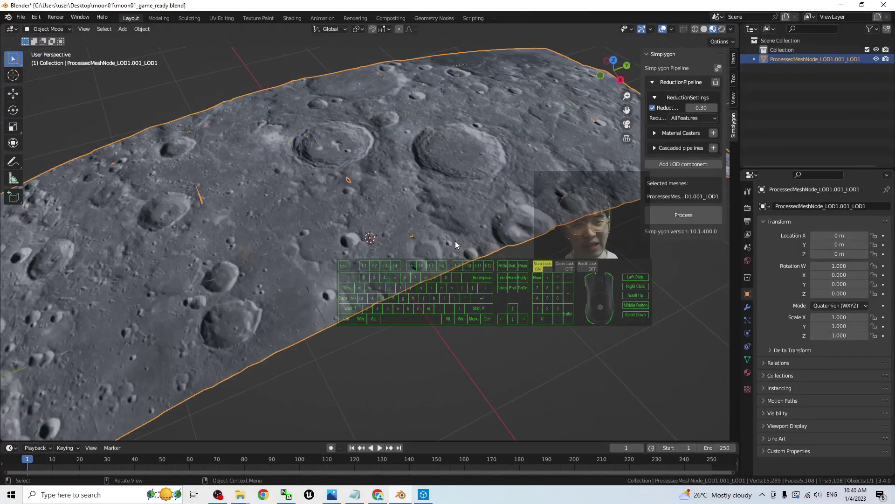
{"action": "scroll", "coordinate": [456, 241], "scroll_direction": "down", "scroll_amount": 3}
{"action": "scroll", "coordinate": [423, 289], "scroll_direction": "up", "scroll_amount": 1}
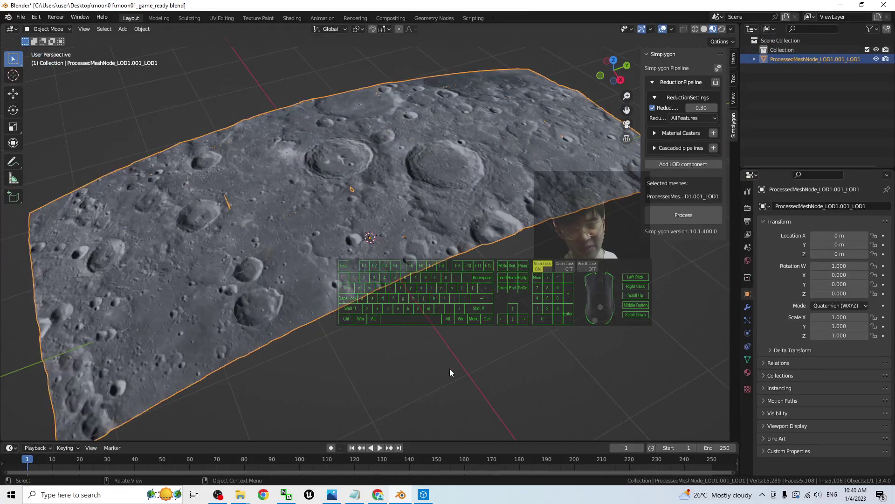
{"action": "middle_click_drag", "start_coordinate": [449, 372], "coordinate": [495, 373]}
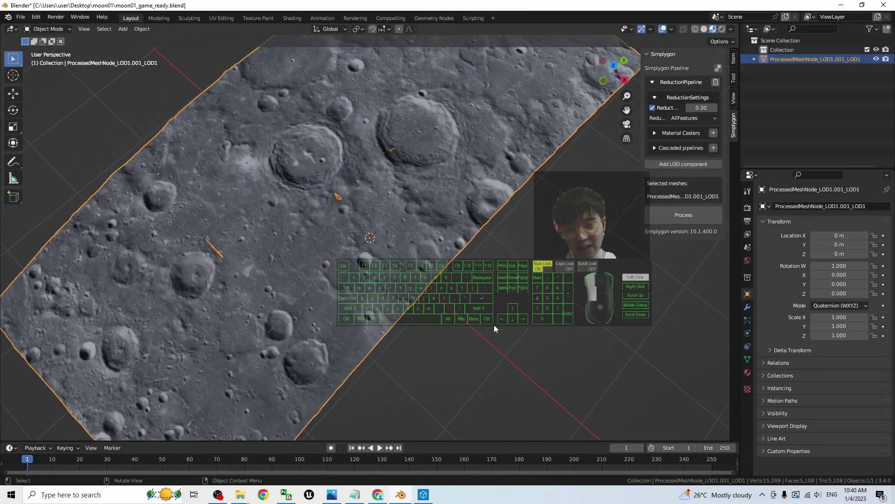
{"action": "left_click", "coordinate": [493, 324]}
{"action": "middle_click_drag", "start_coordinate": [525, 320], "coordinate": [524, 294]}
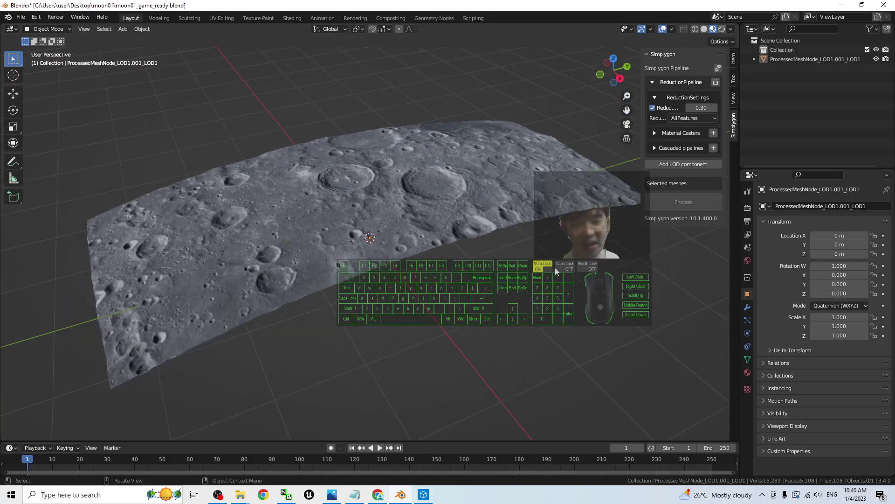
{"action": "middle_click_drag", "start_coordinate": [573, 266], "coordinate": [443, 298]}
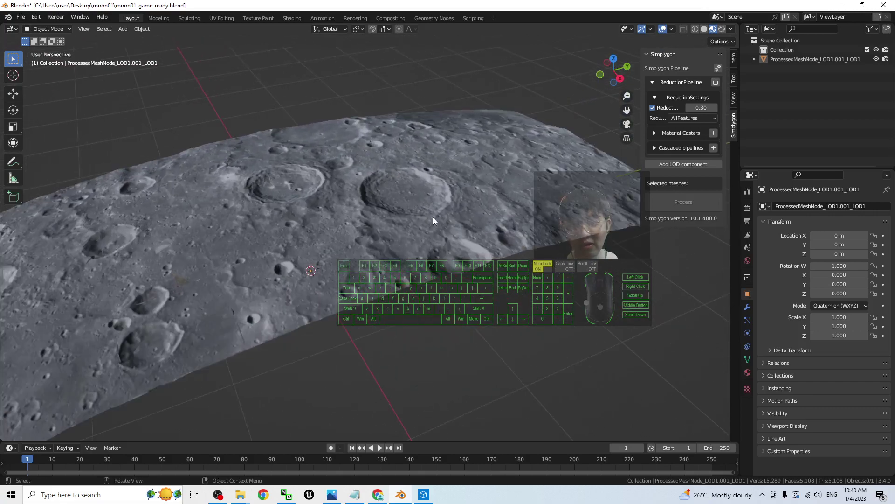
{"action": "middle_click_drag", "start_coordinate": [432, 218], "coordinate": [457, 388]}
{"action": "scroll", "coordinate": [239, 184], "scroll_direction": "up", "scroll_amount": 2}
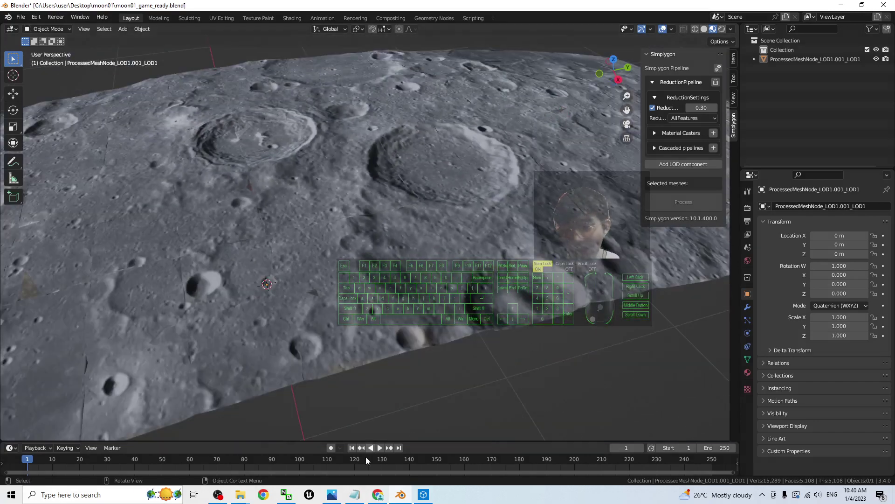
{"action": "left_click", "coordinate": [219, 494]}
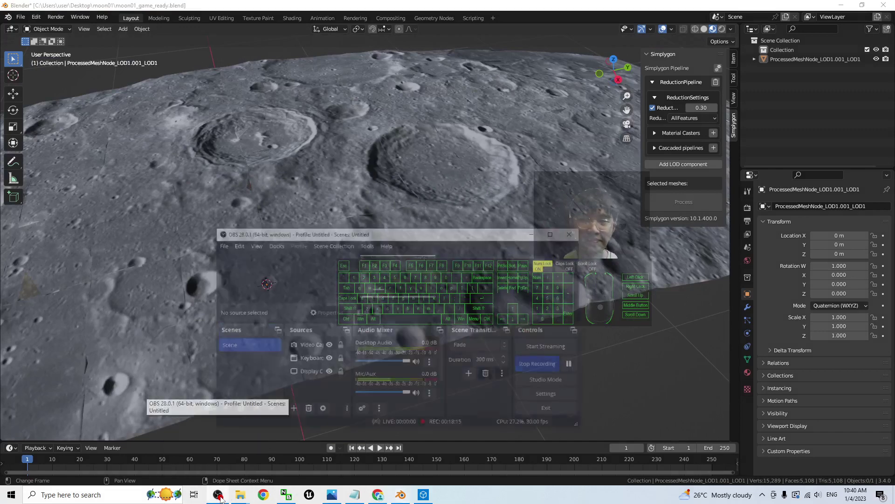